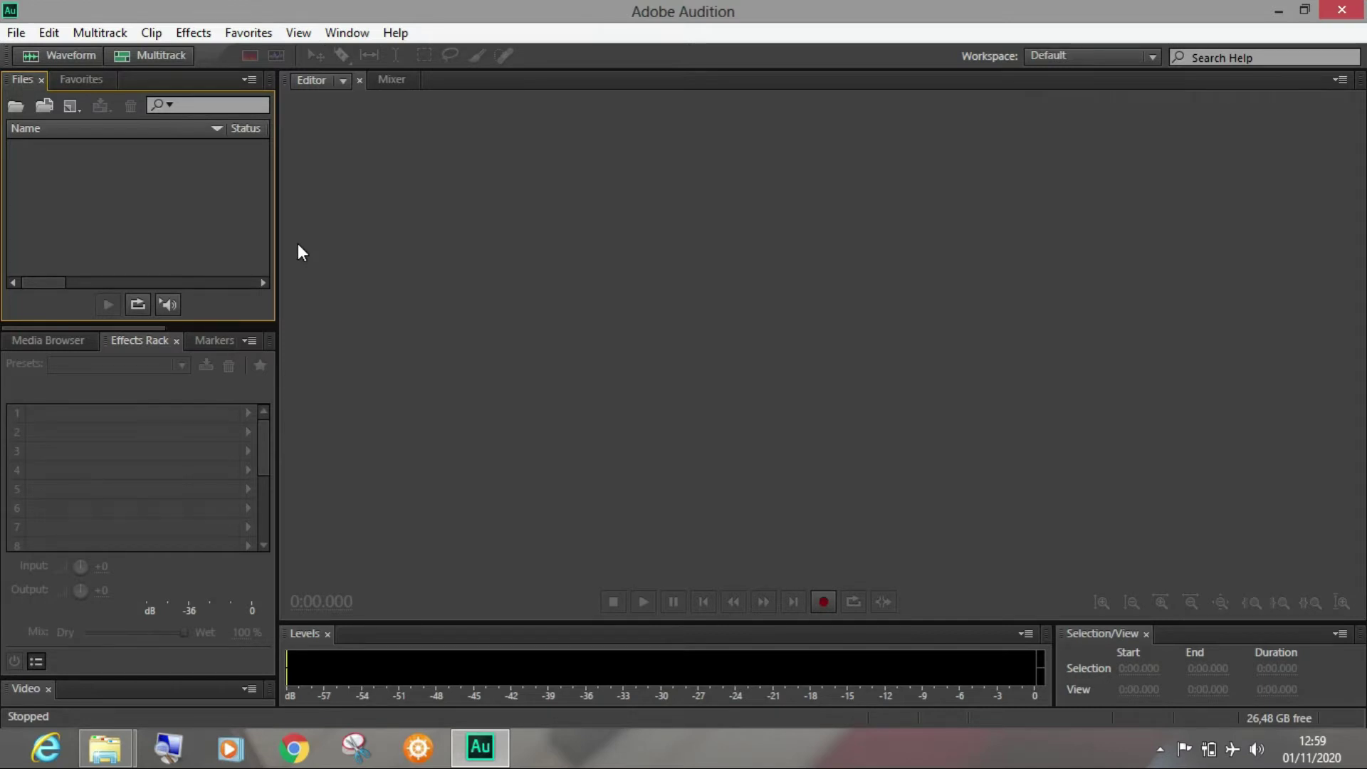
# Create a new stereo audio file named "Tes EQ" with a 44100 Hz sample rate and 16-bit depth
pyautogui.click(68, 106)
pyautogui.click(102, 153)
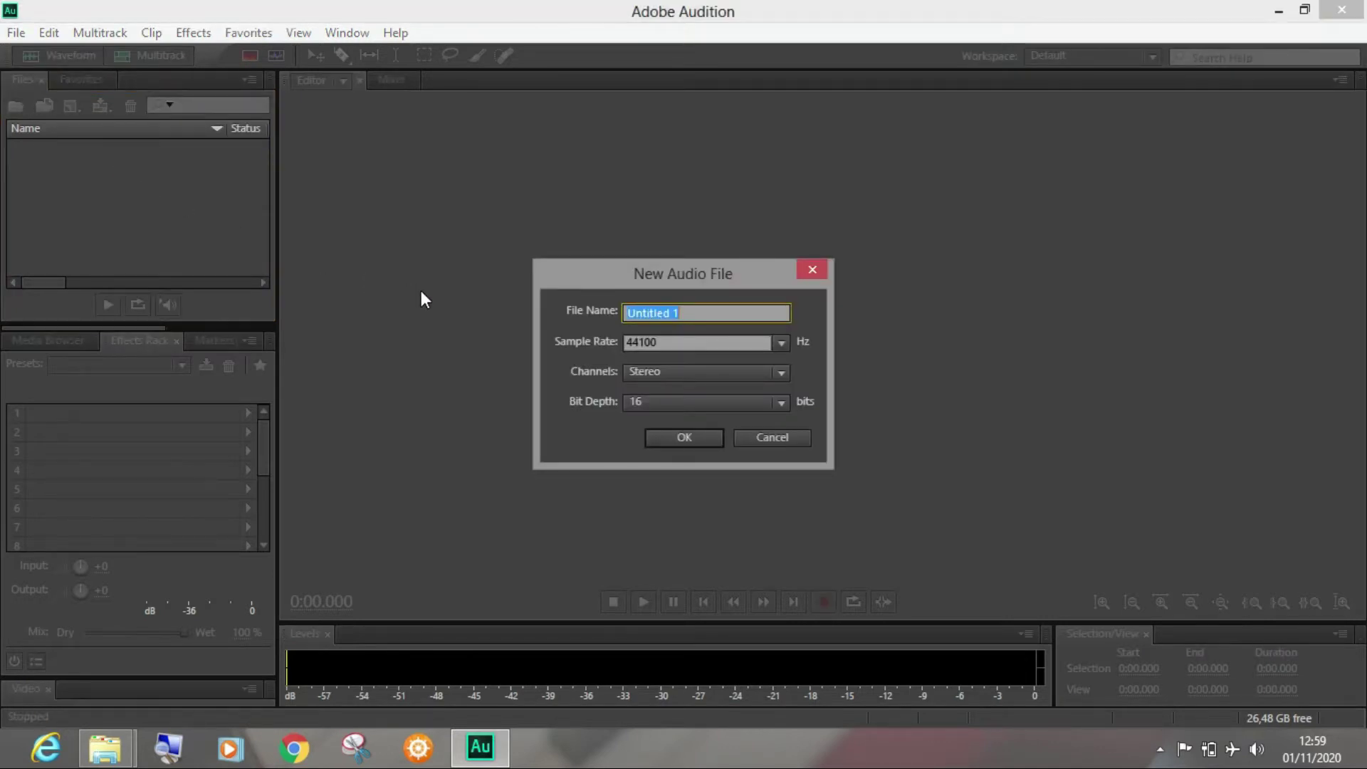
pyautogui.write('Tes EQ')
pyautogui.click(698, 439)
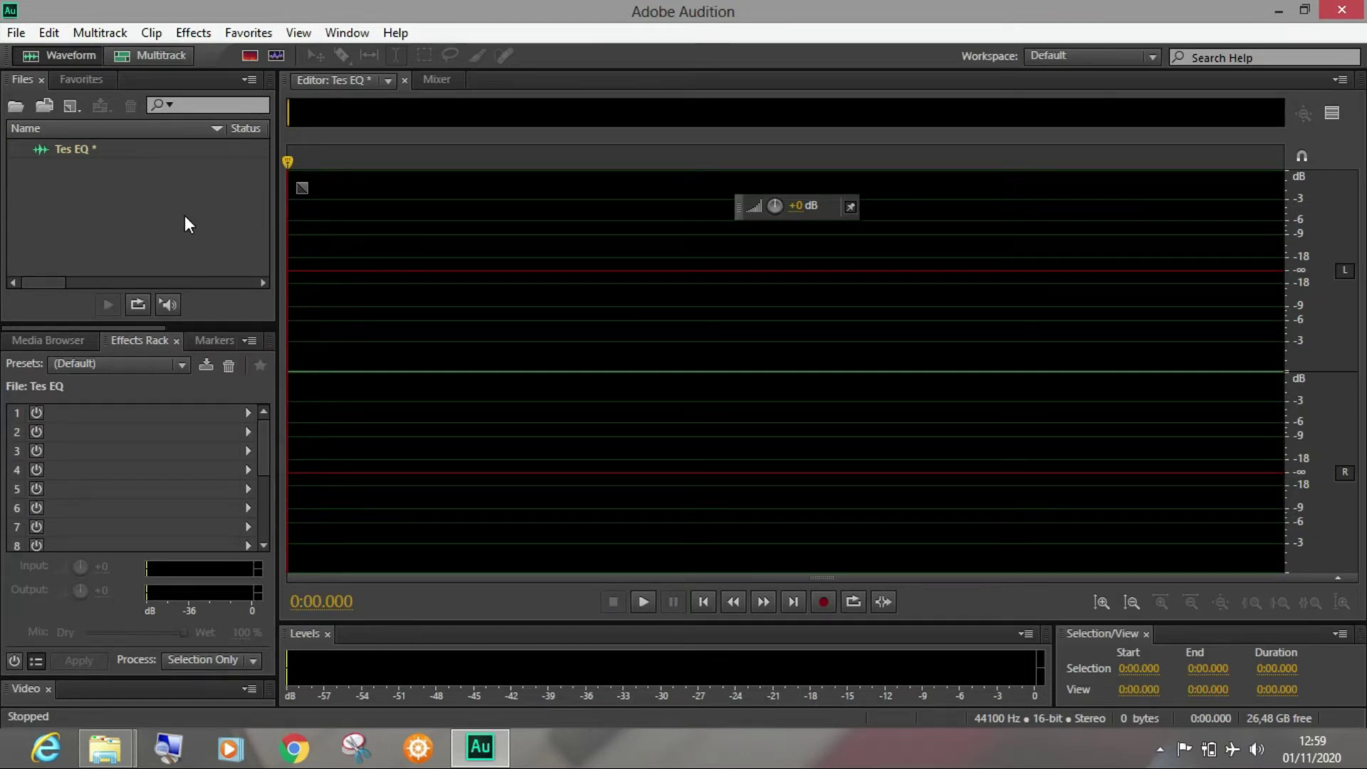
pyautogui.click(238, 397)
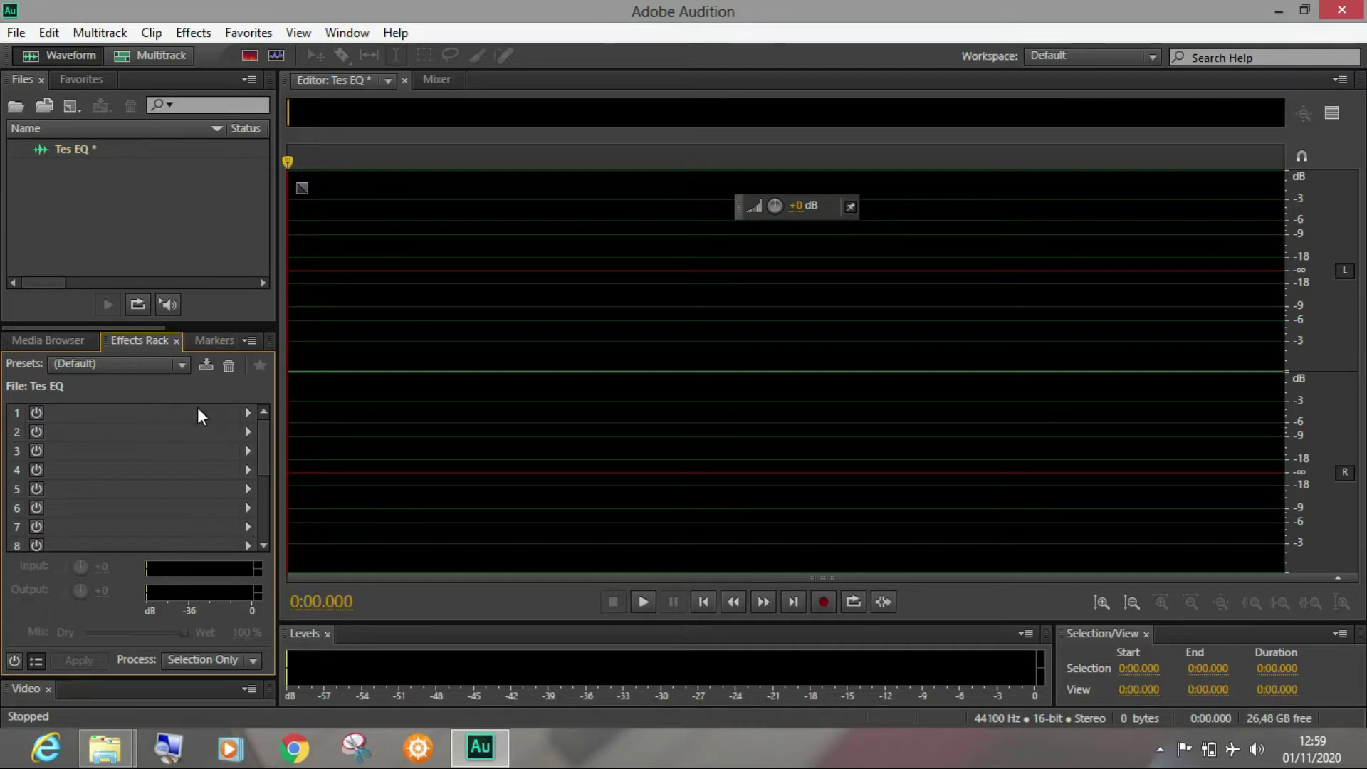
pyautogui.click(118, 366)
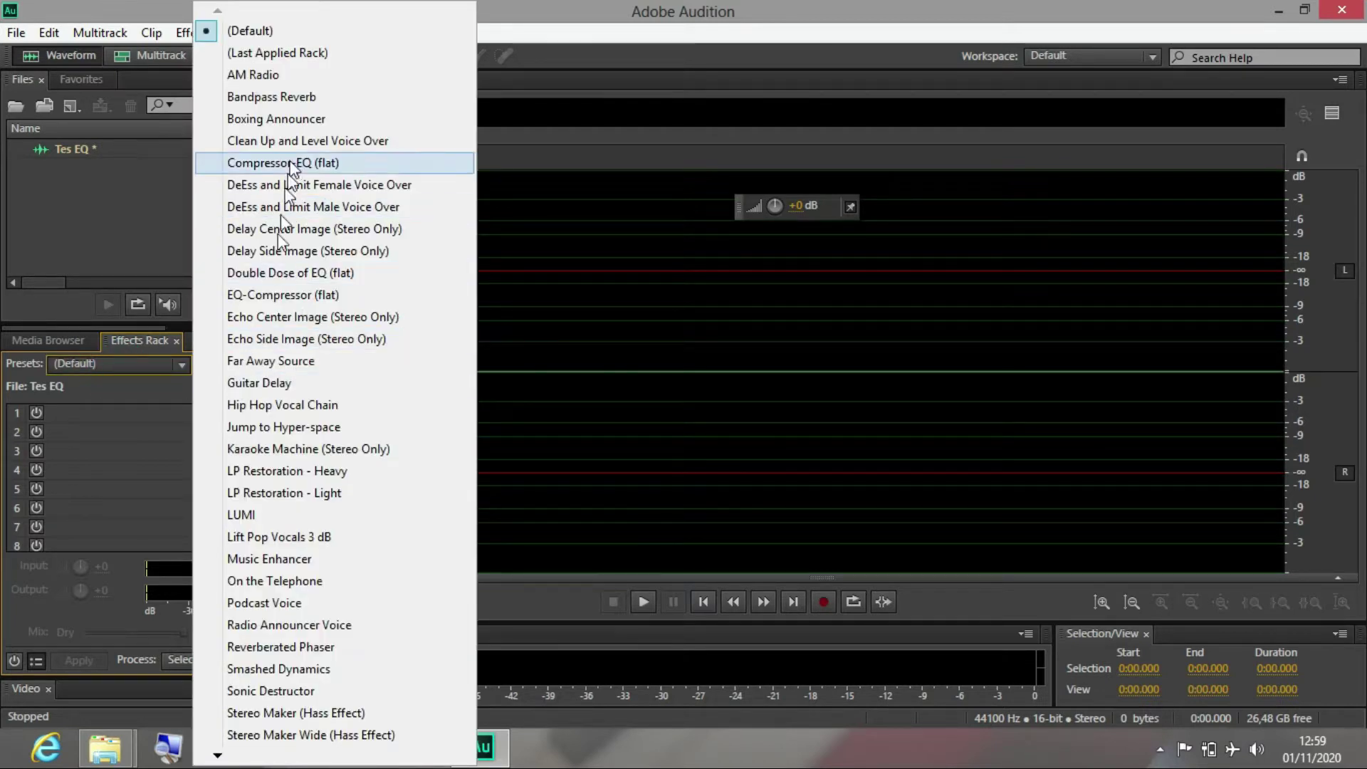
pyautogui.click(91, 229)
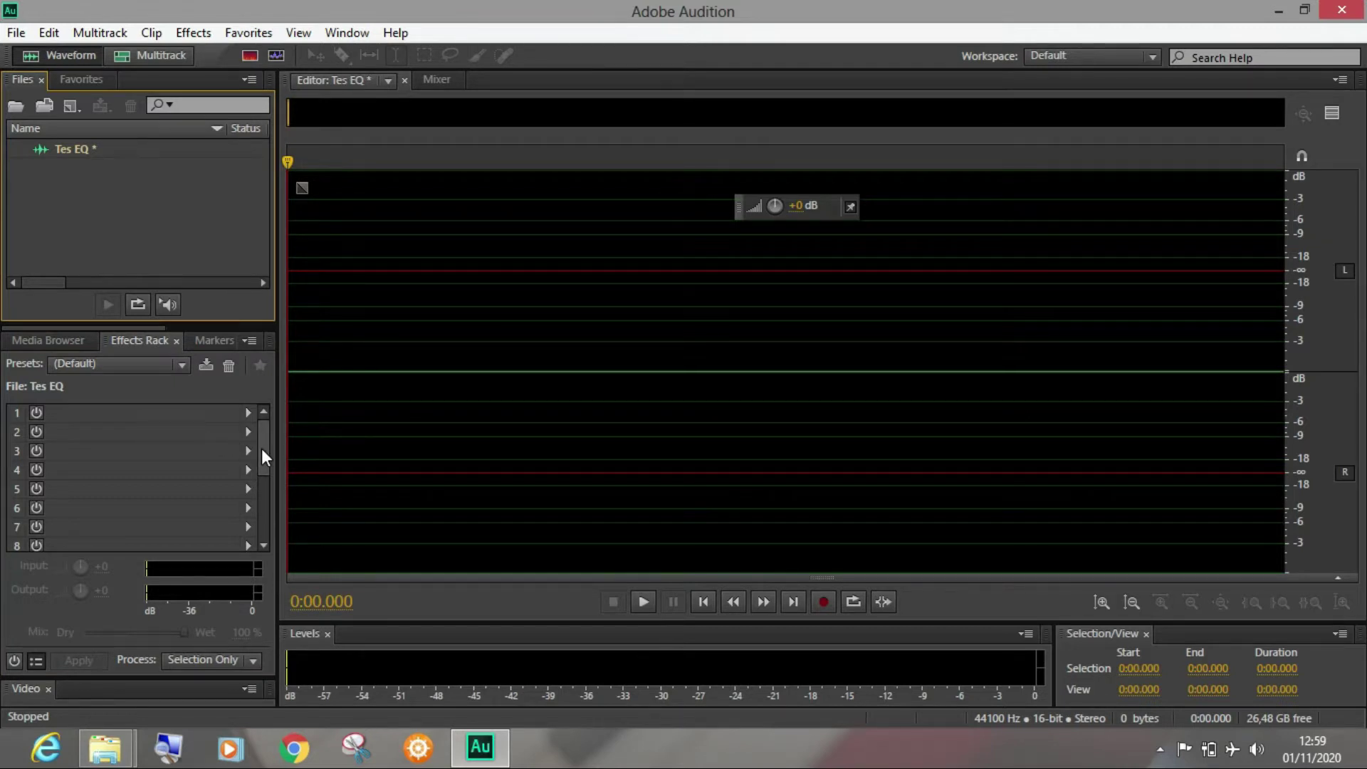
# Add the Amplify effect to slot 1 of the effects rack with its default settings
pyautogui.click(247, 413)
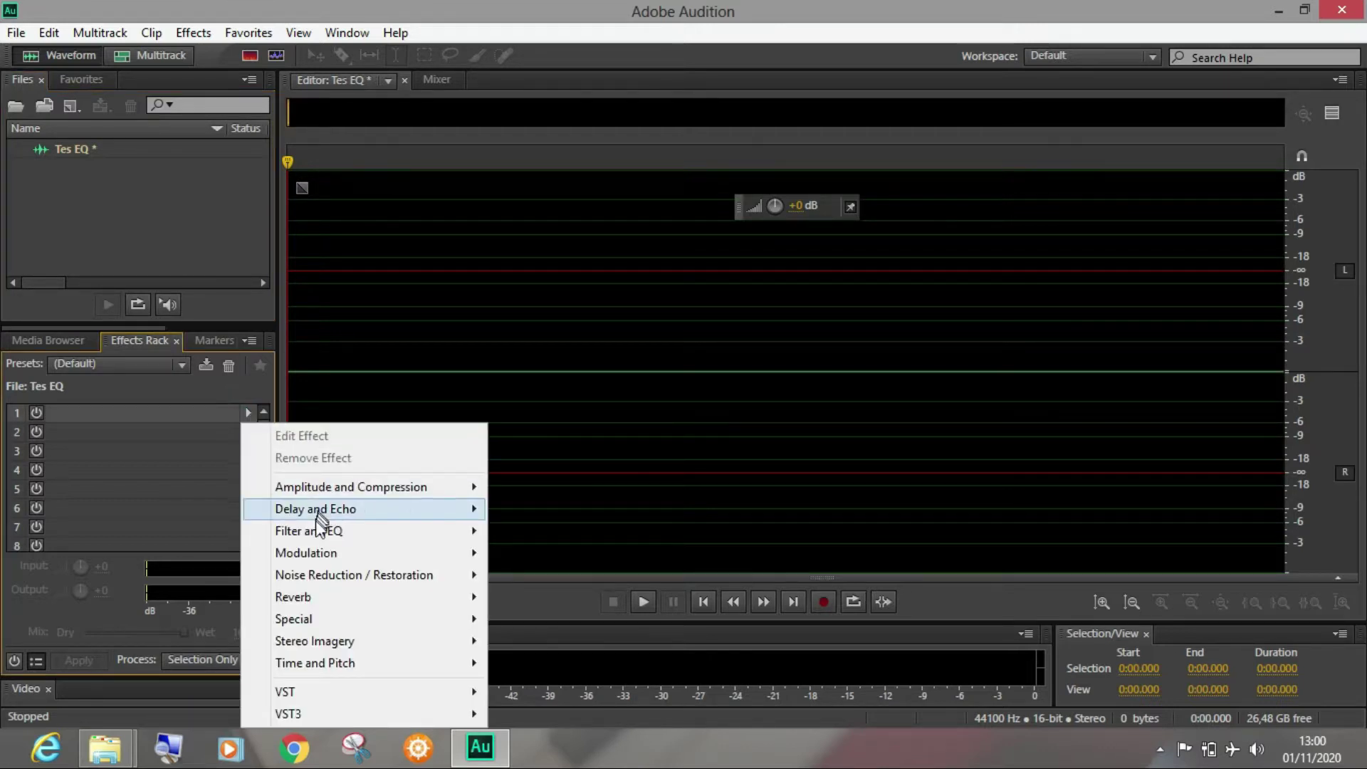
pyautogui.moveTo(400, 494)
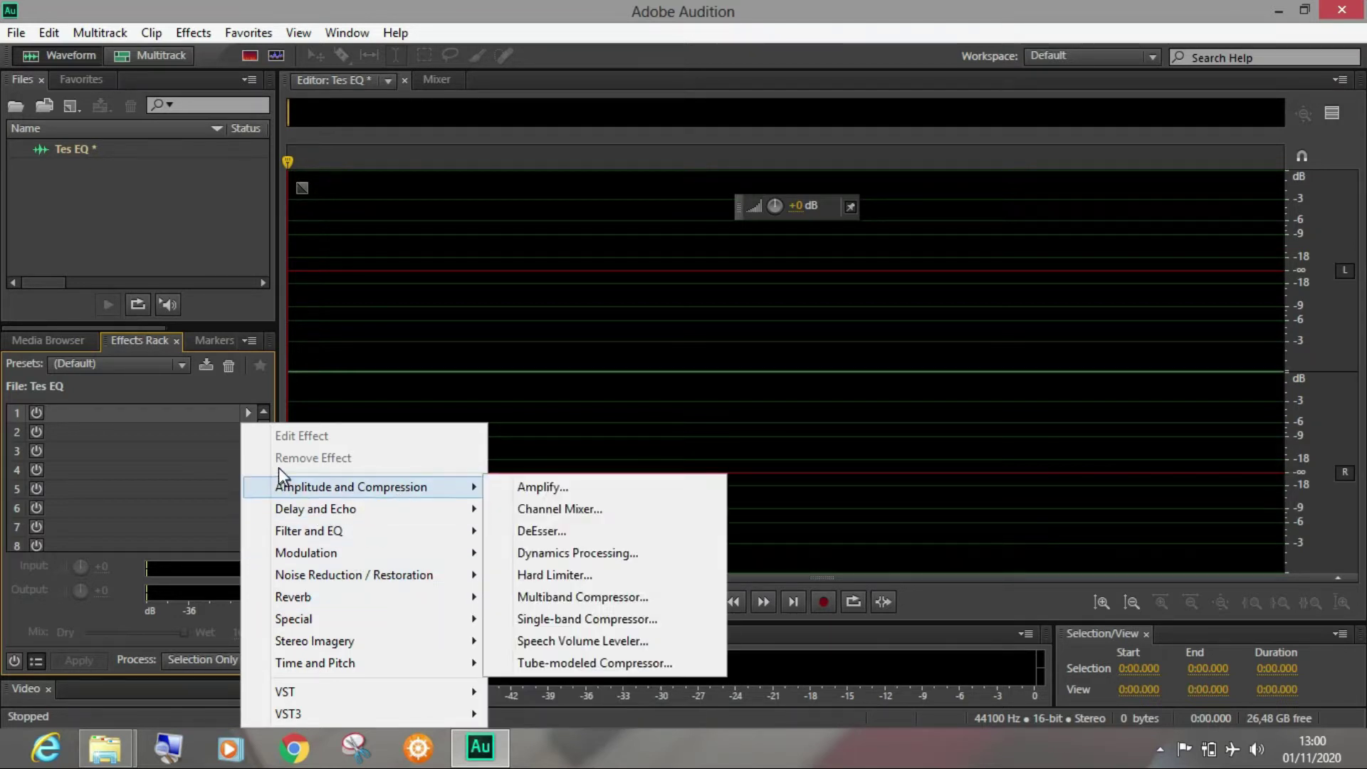
pyautogui.moveTo(348, 491)
pyautogui.click(537, 490)
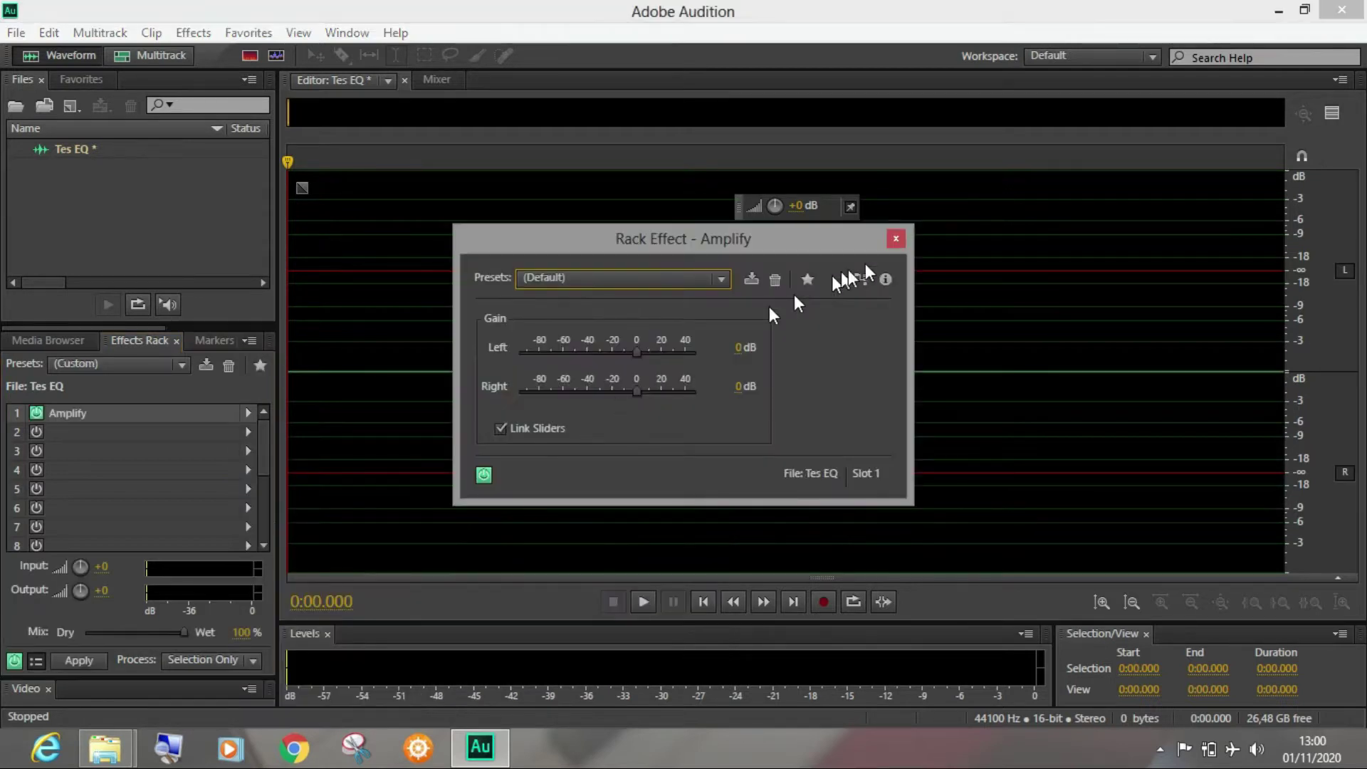
pyautogui.click(896, 239)
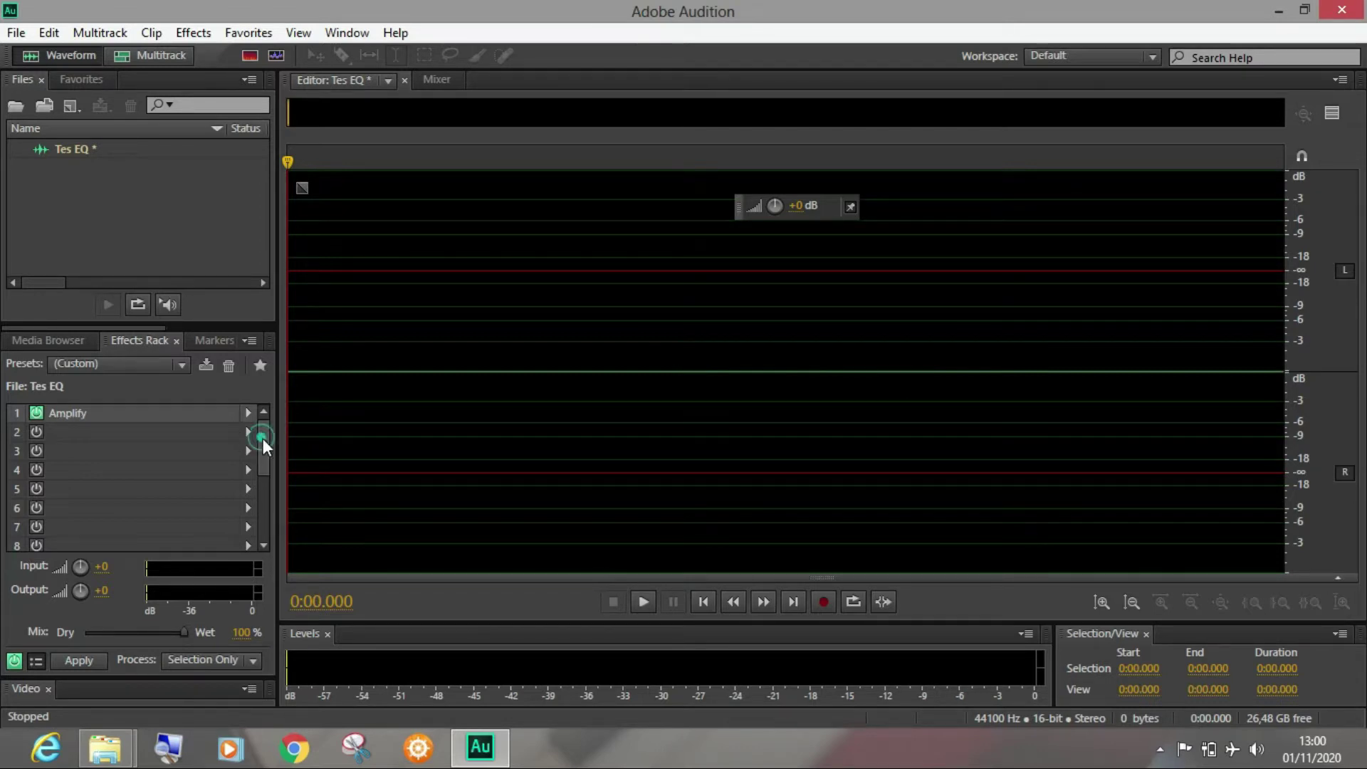
pyautogui.moveTo(263, 439)
pyautogui.mouseDown()
pyautogui.moveTo(266, 498)
pyautogui.moveTo(269, 428)
pyautogui.mouseUp()
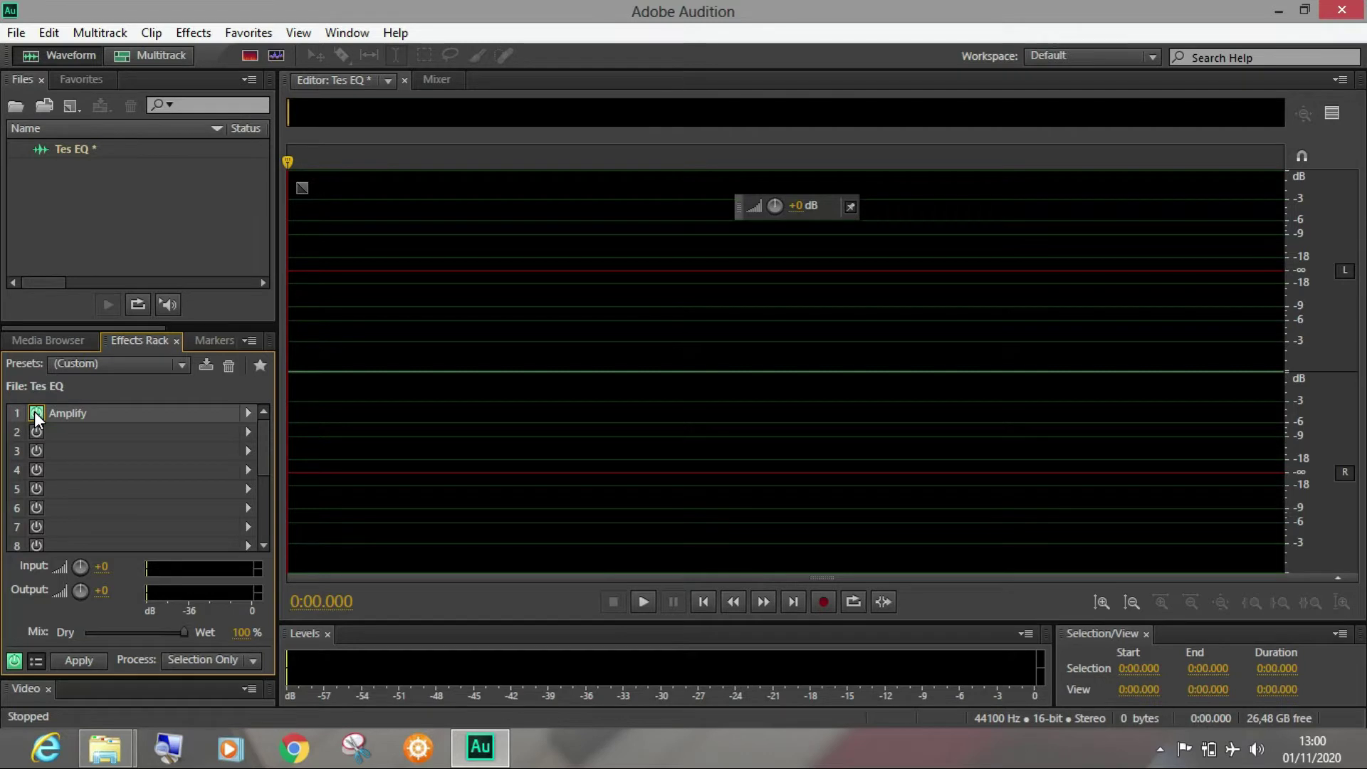
# Add the Analog Delay effect to slot 2 of the effects rack with its default settings
pyautogui.click(249, 433)
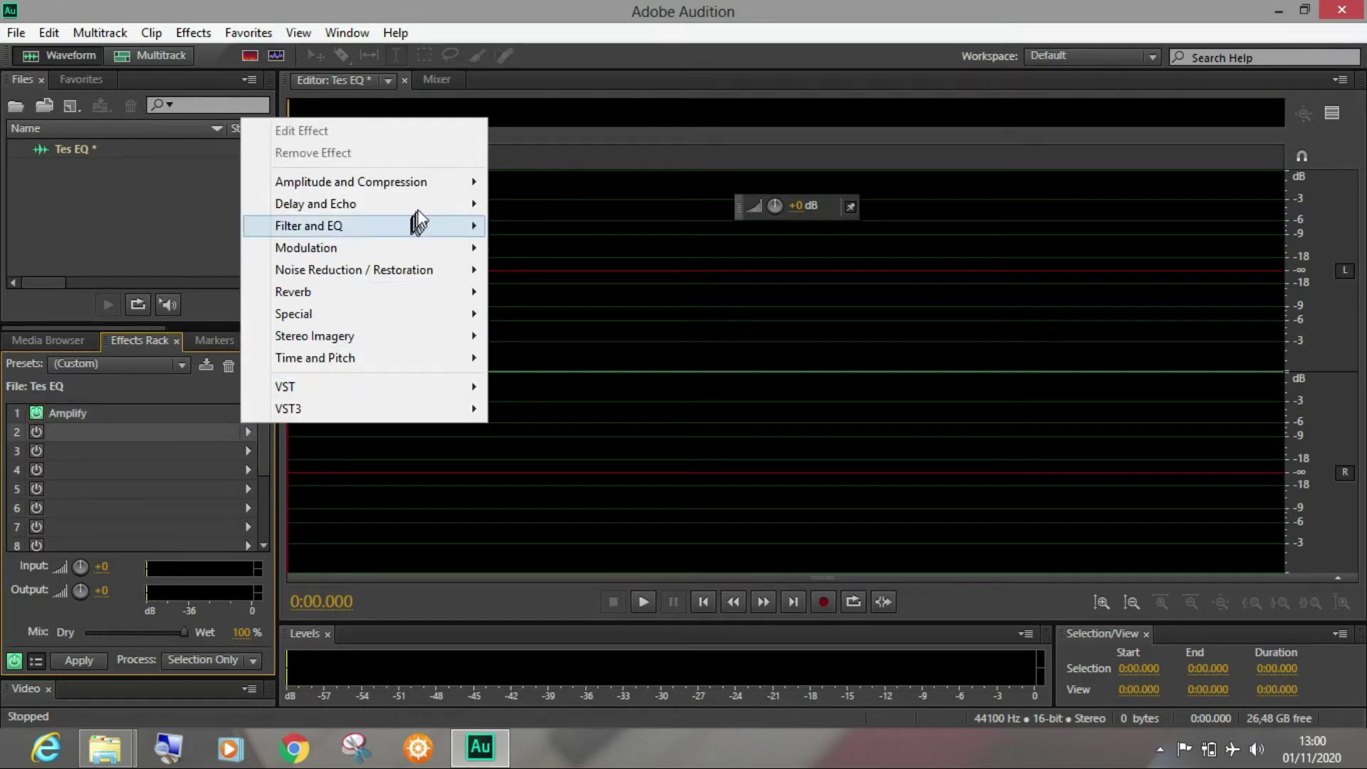
pyautogui.moveTo(471, 213)
pyautogui.click(524, 205)
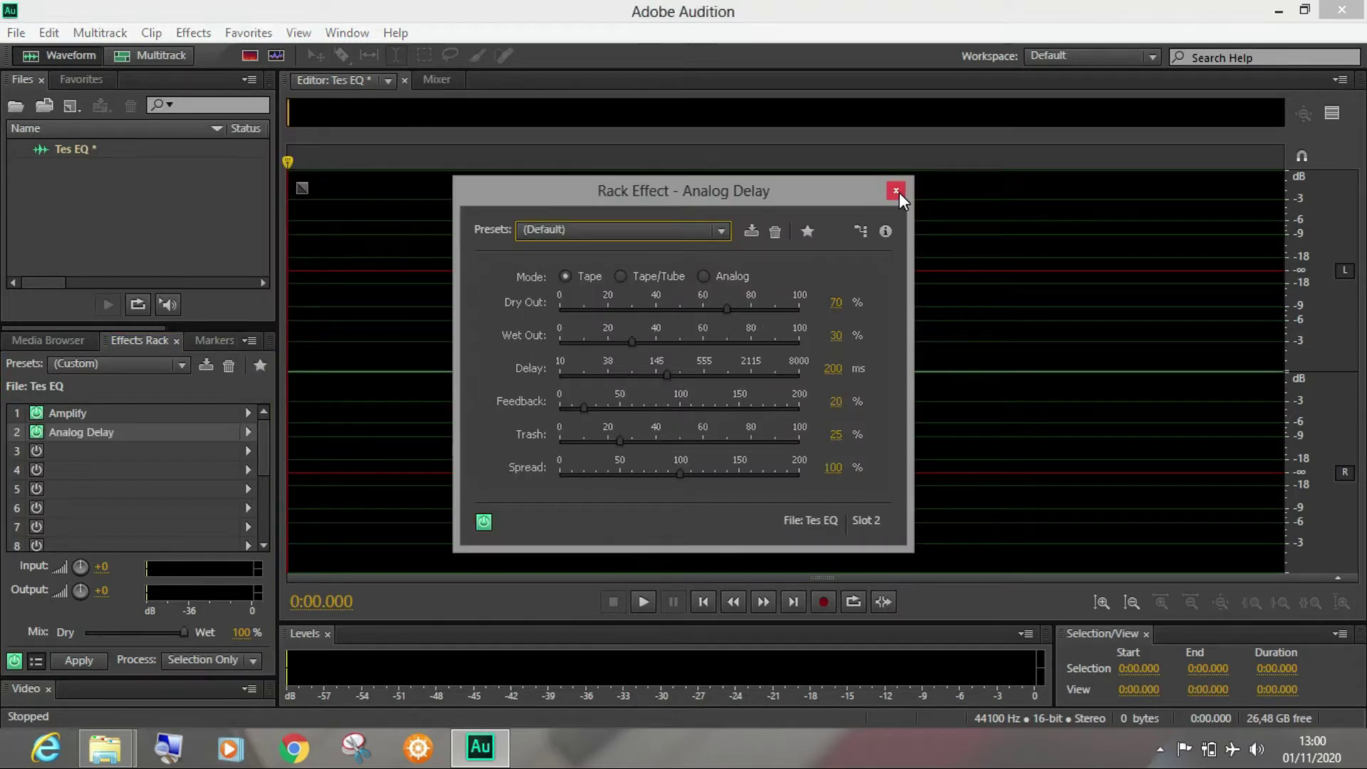
pyautogui.click(896, 191)
# Add the default Chorus effect to rack slot 3 and try the power toggles of Chorus and Analog Delay
pyautogui.click(248, 451)
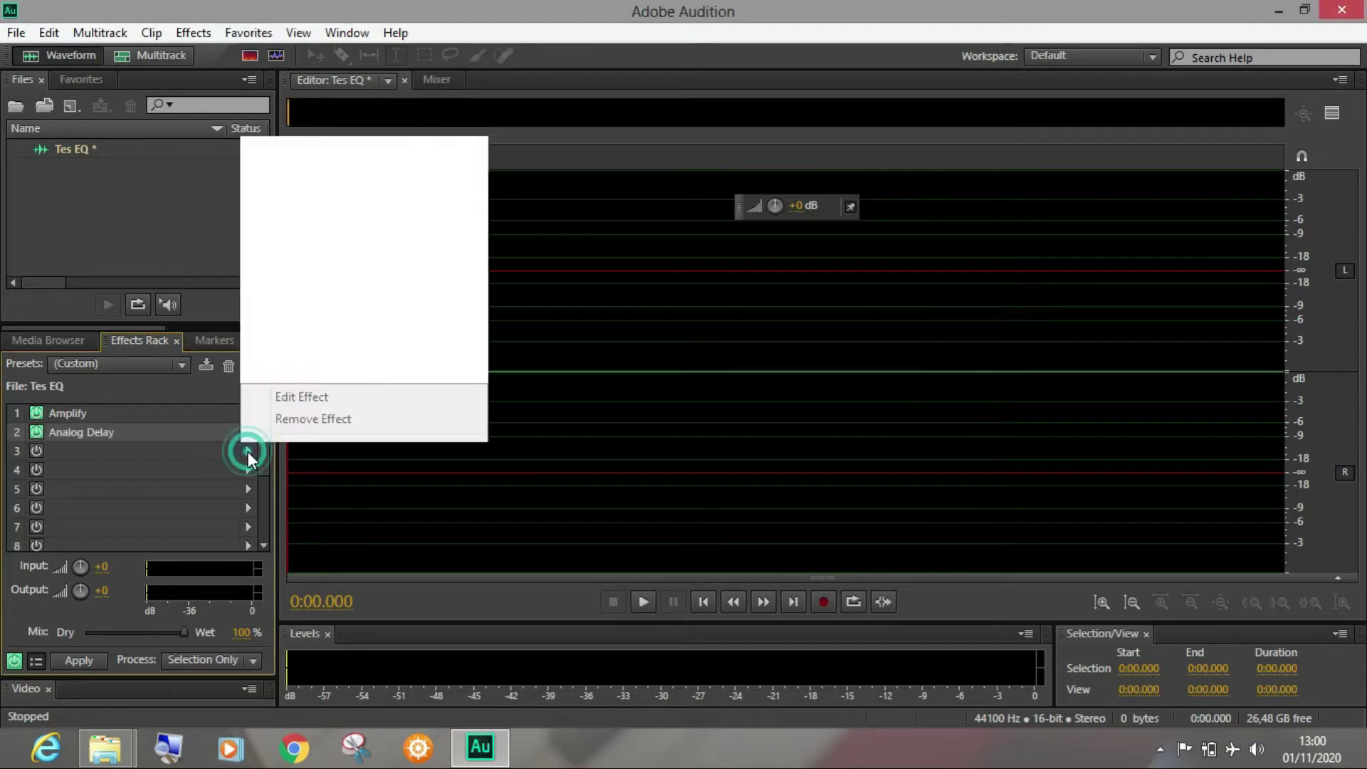
pyautogui.moveTo(414, 266)
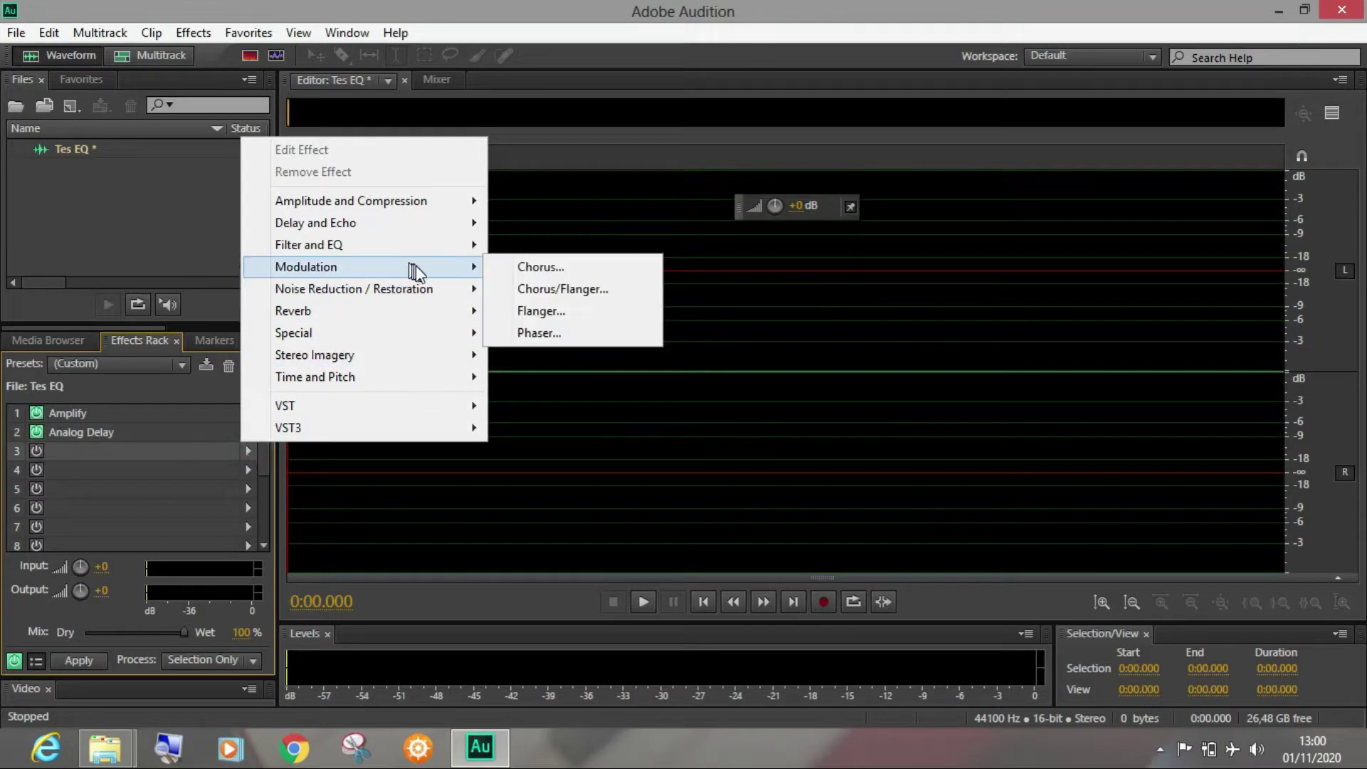
pyautogui.click(531, 266)
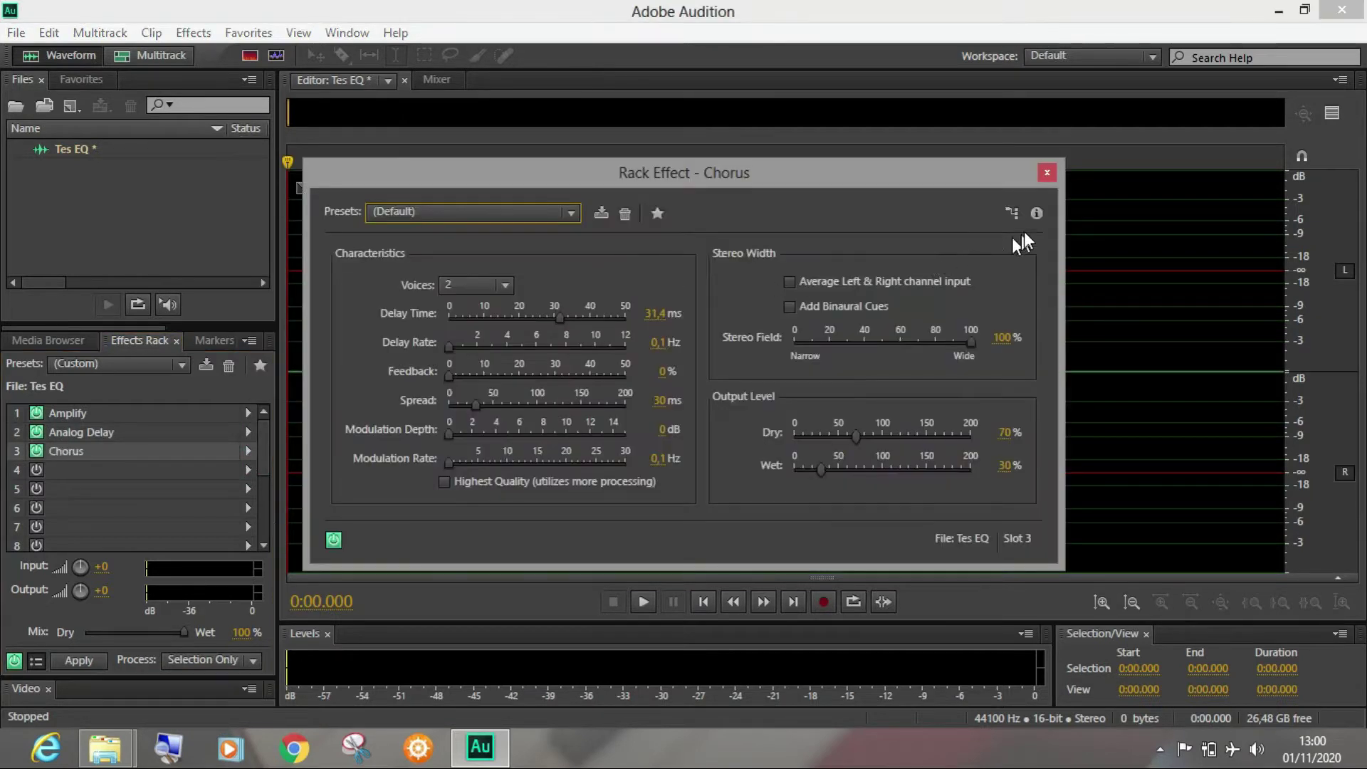
pyautogui.click(1047, 173)
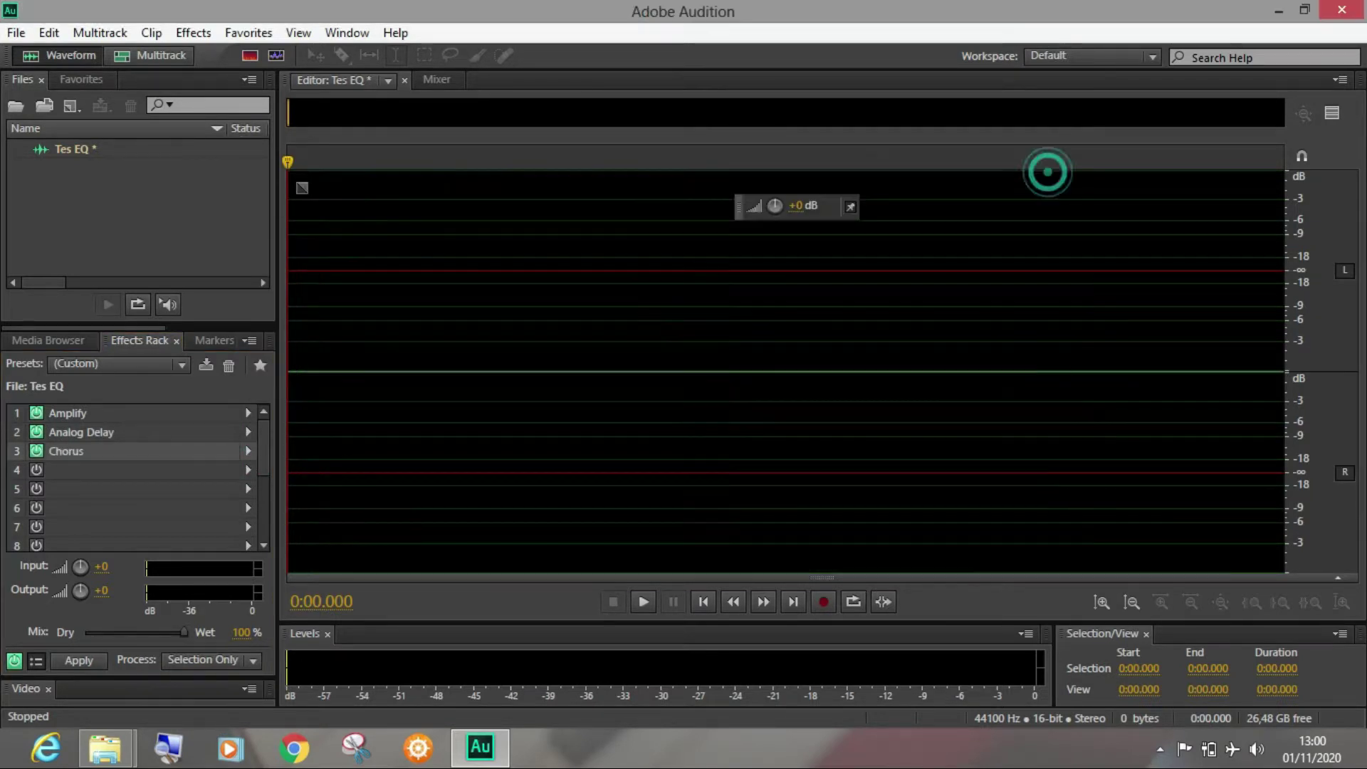
pyautogui.click(36, 452)
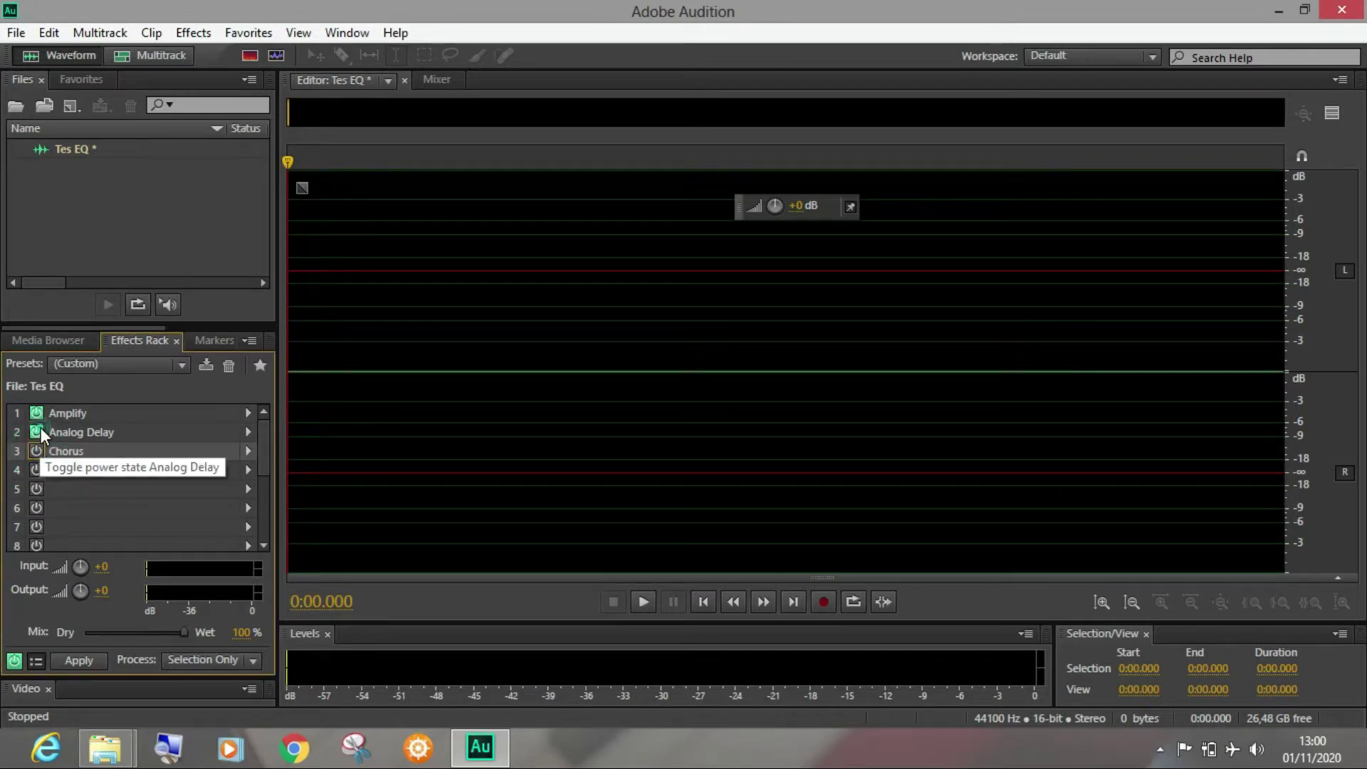
pyautogui.click(36, 432)
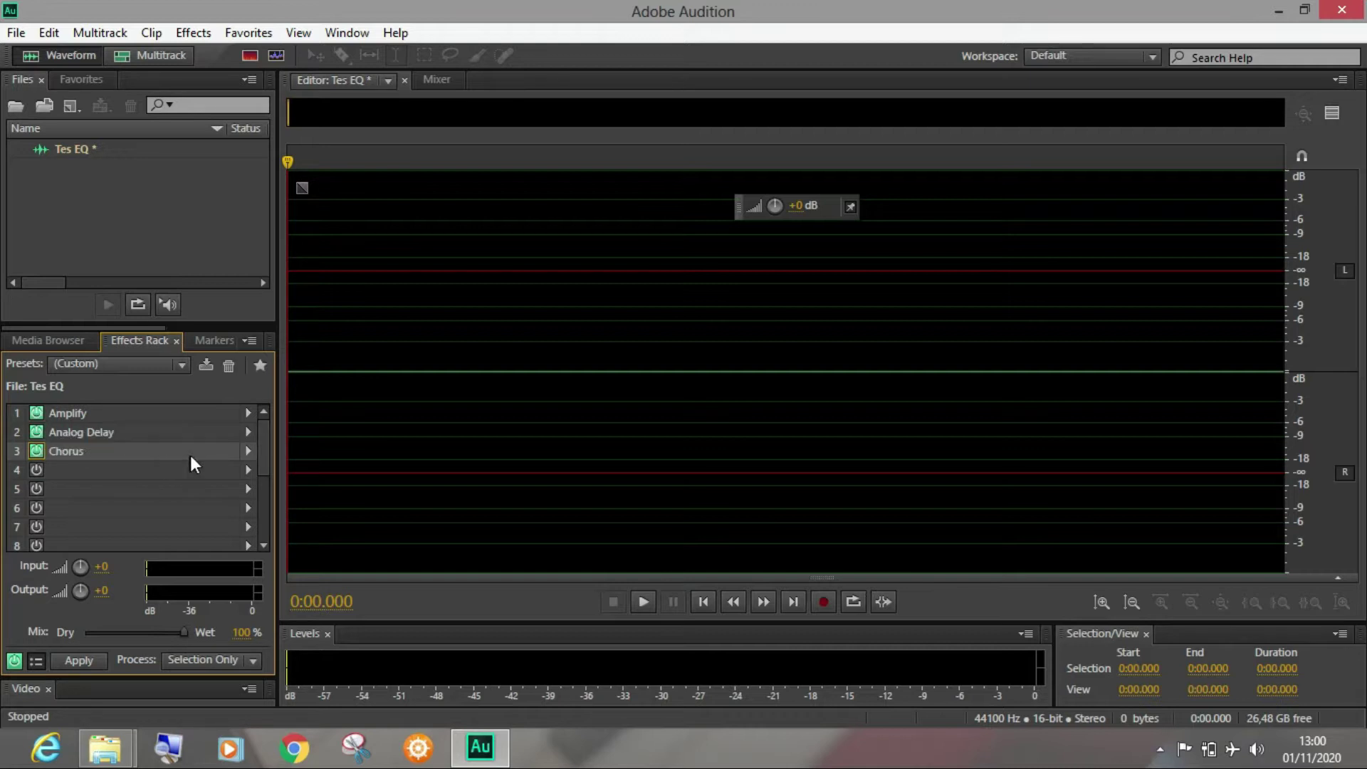
# Remove Chorus, Analog Delay and Amplify from the effects rack so that all slots are empty
pyautogui.click(246, 451)
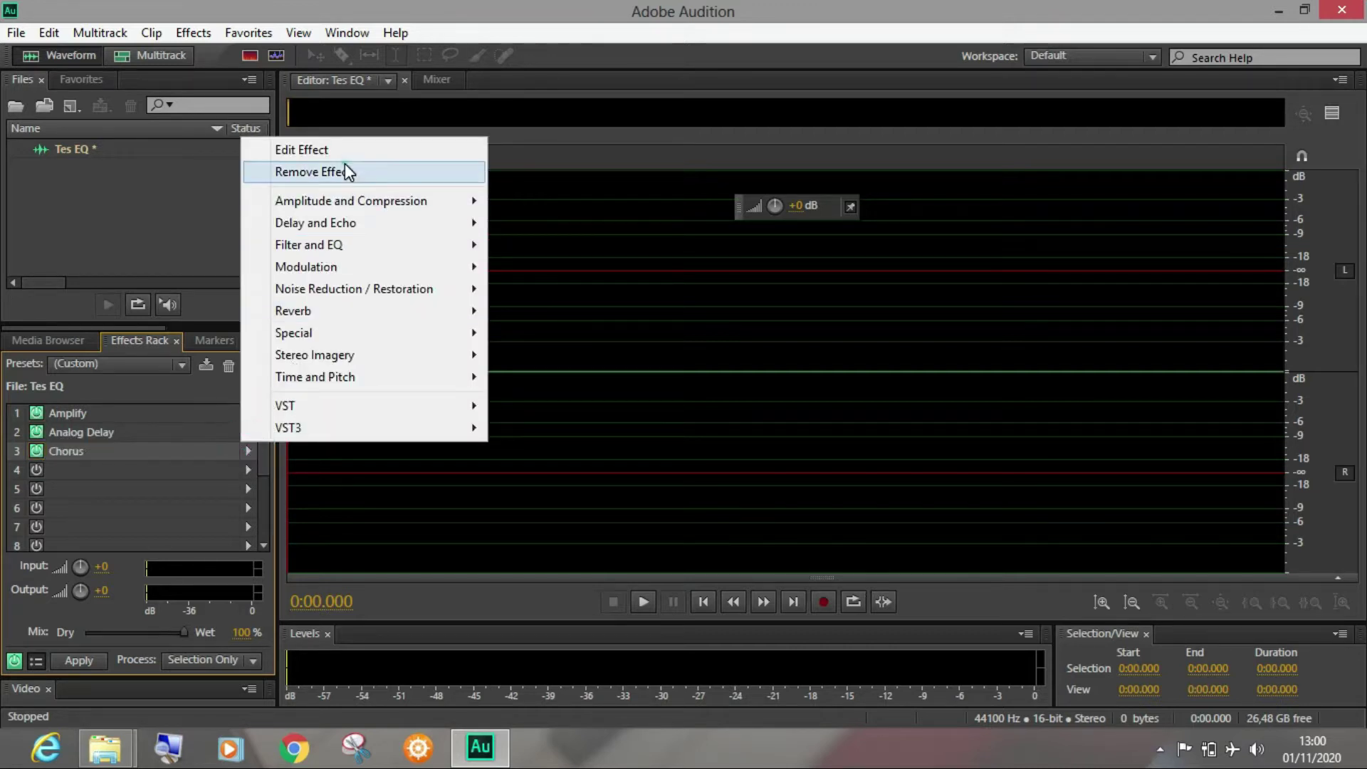
pyautogui.click(347, 172)
pyautogui.click(247, 431)
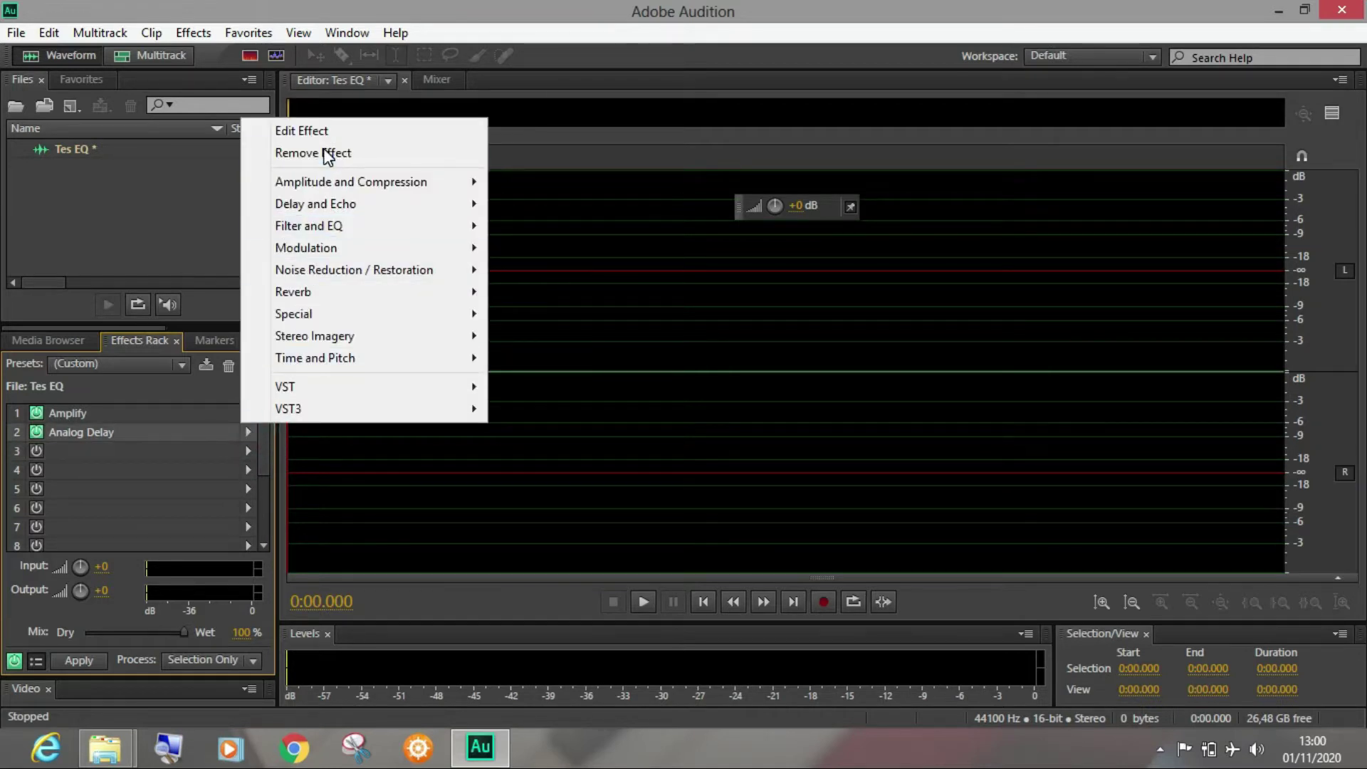
pyautogui.click(328, 154)
pyautogui.click(245, 413)
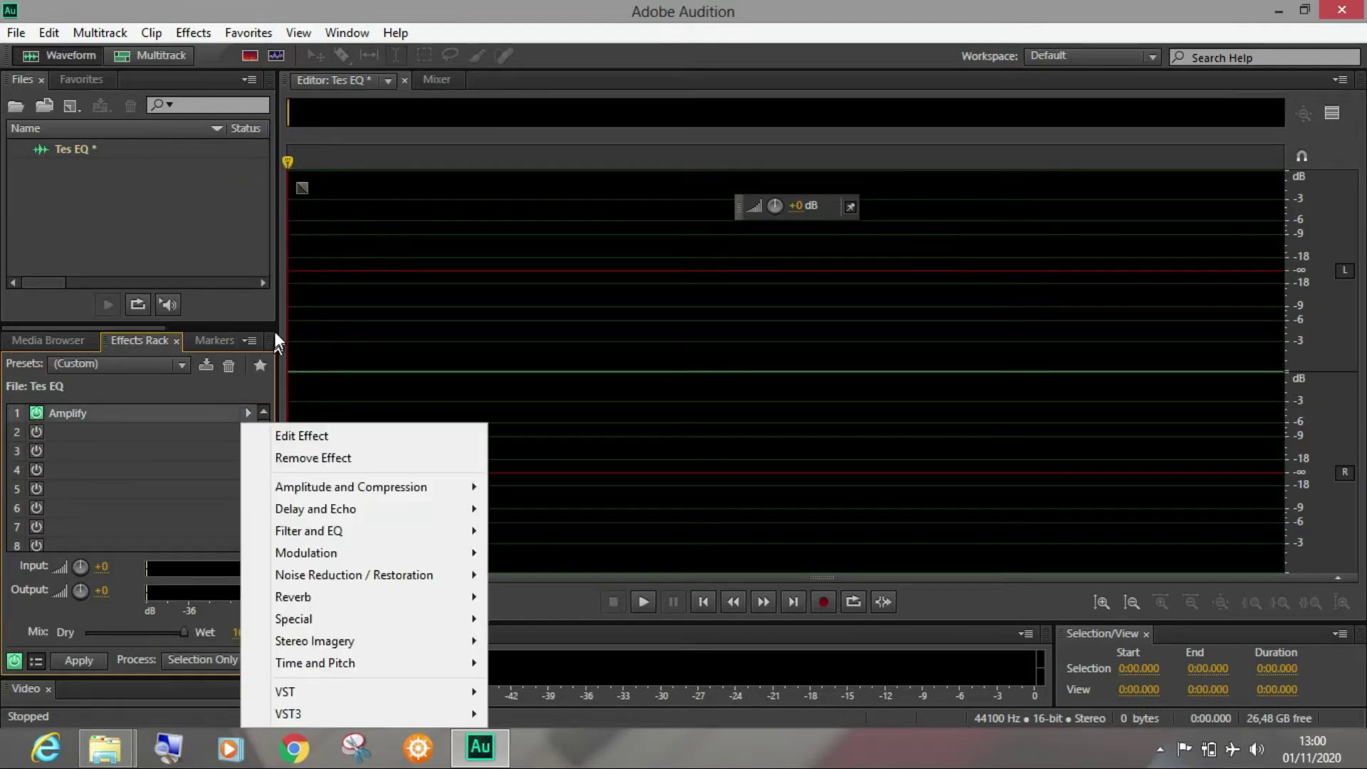
pyautogui.click(309, 458)
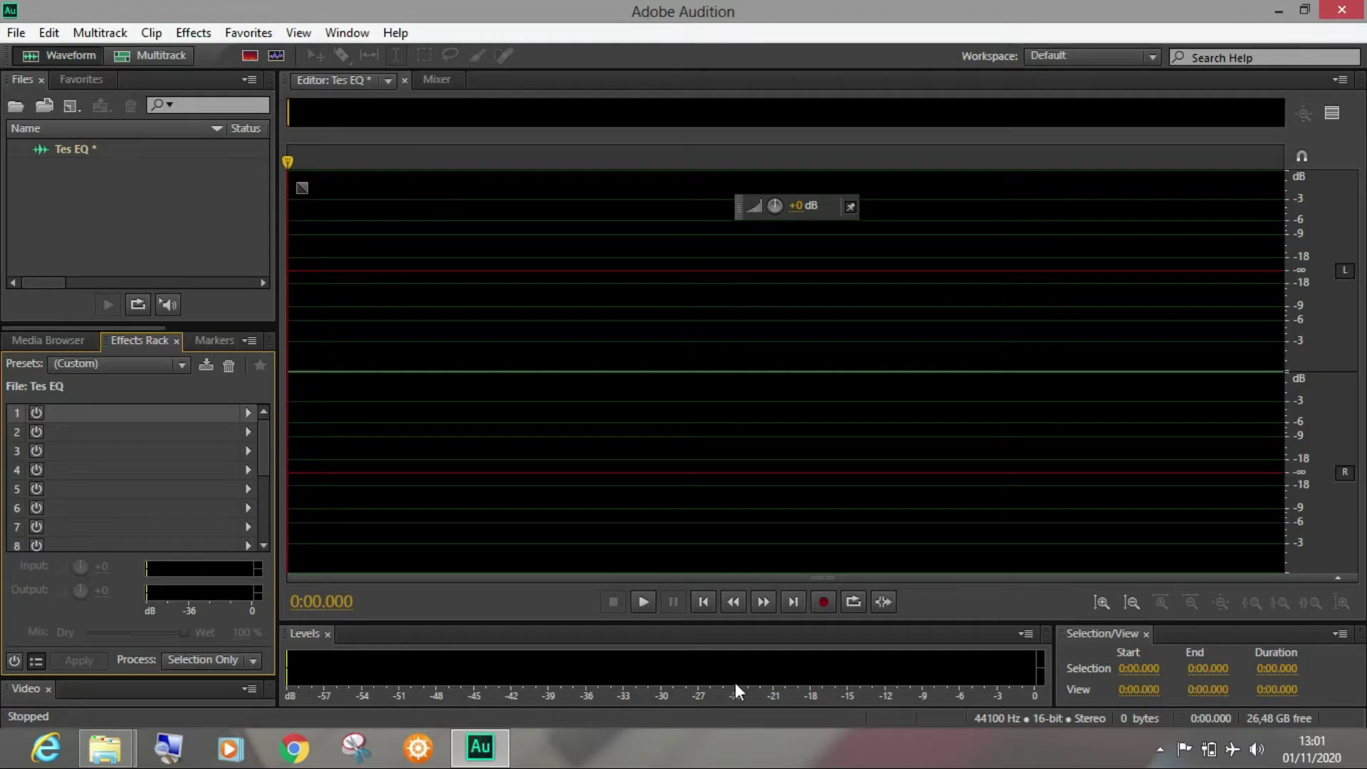
# Record a voice take about 10 seconds long into the Tes EQ file
pyautogui.click(134, 210)
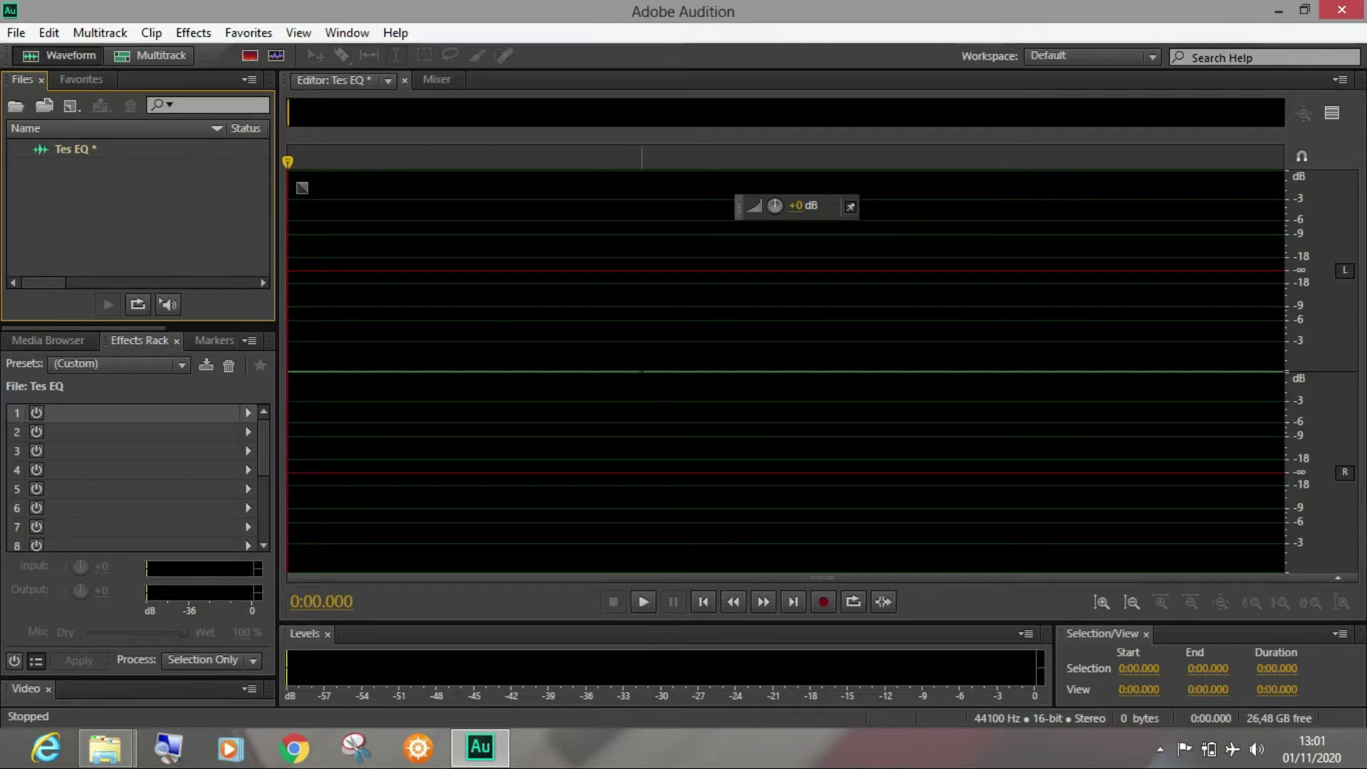
pyautogui.click(824, 602)
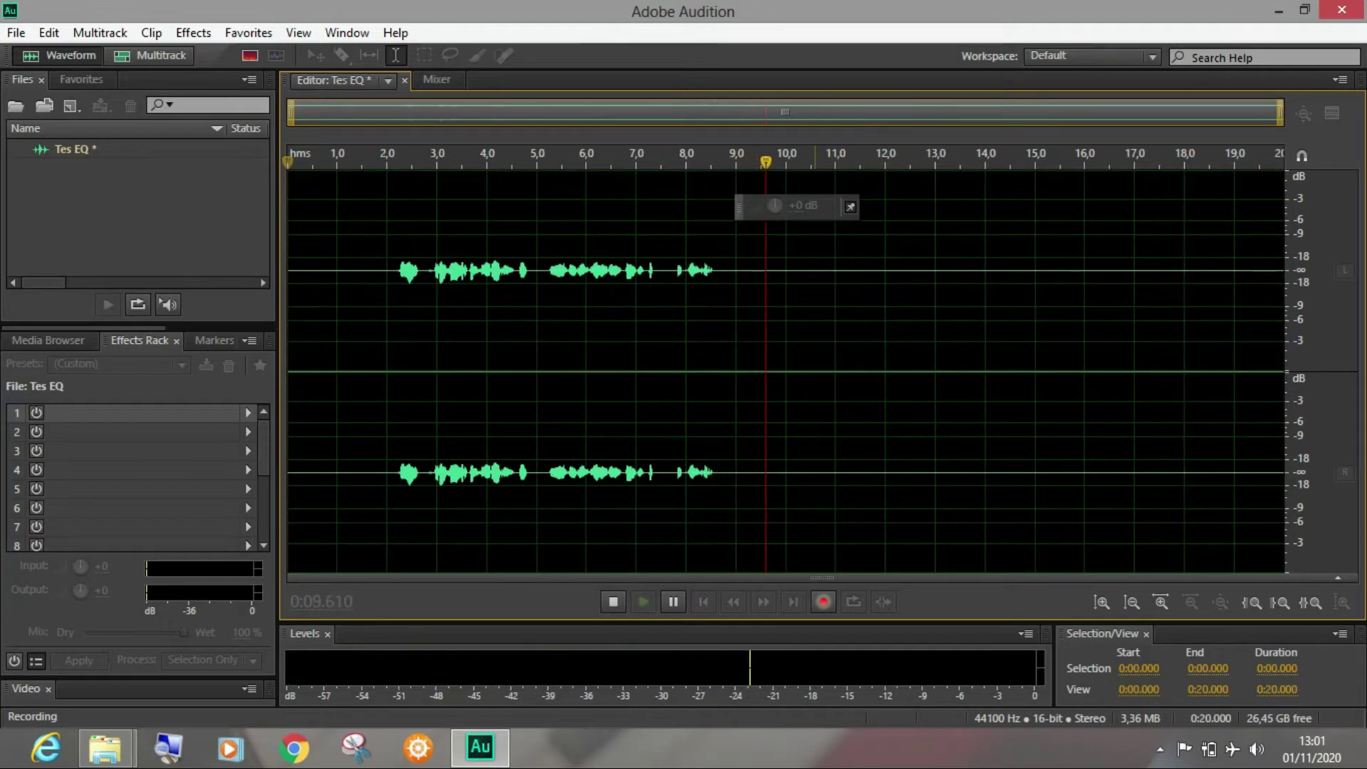
pyautogui.press('space')
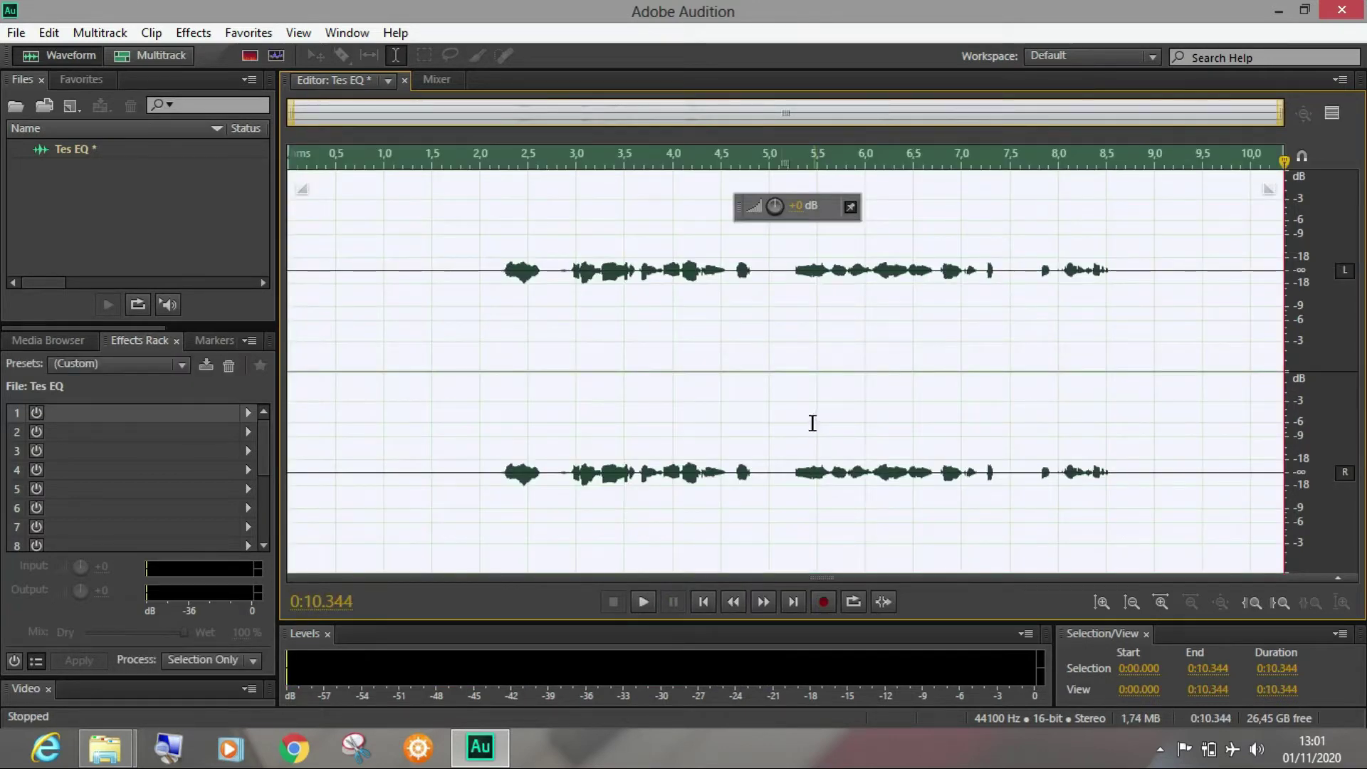
# Trim the recording by deleting about the first 1.6 seconds of silence and the silence after about 7.5 seconds
pyautogui.click(675, 389)
pyautogui.click(411, 294)
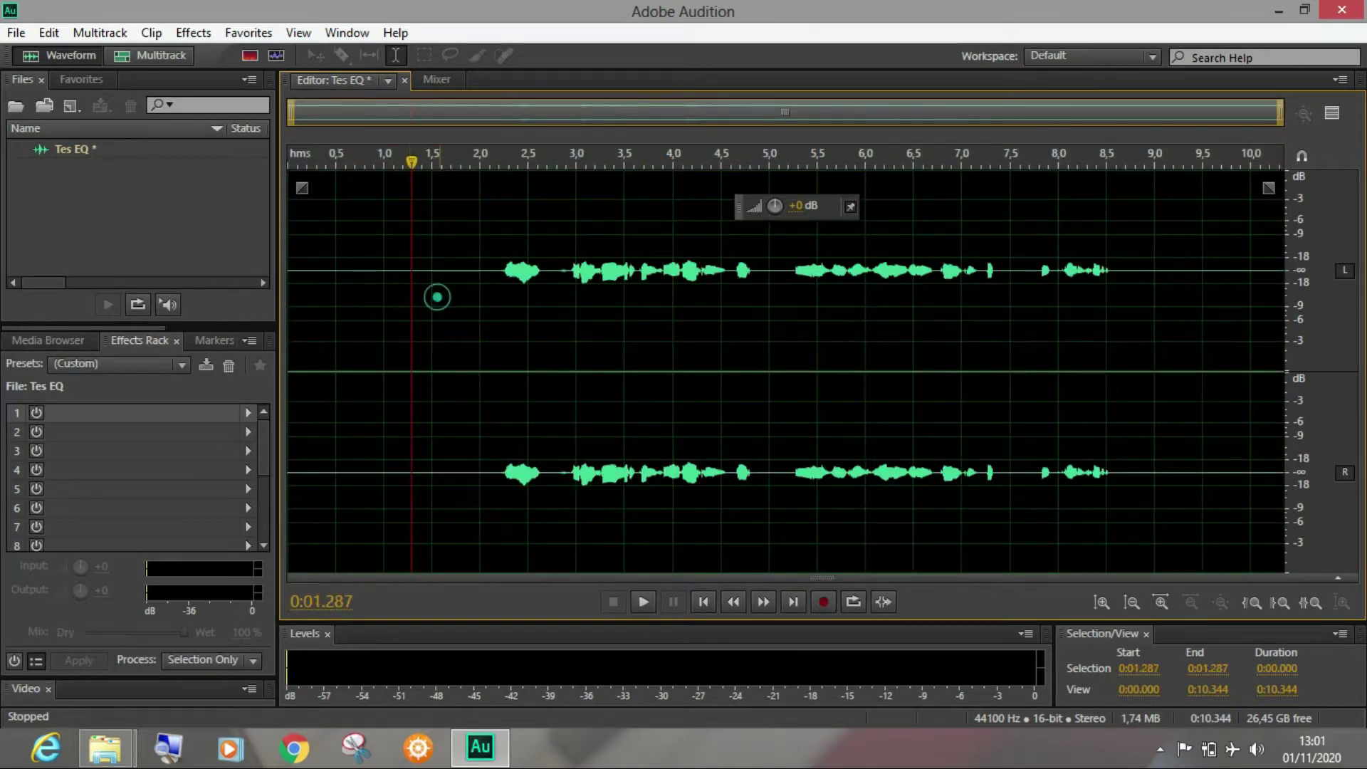
pyautogui.moveTo(437, 296); pyautogui.dragTo(160, 313)
pyautogui.press('Delete')
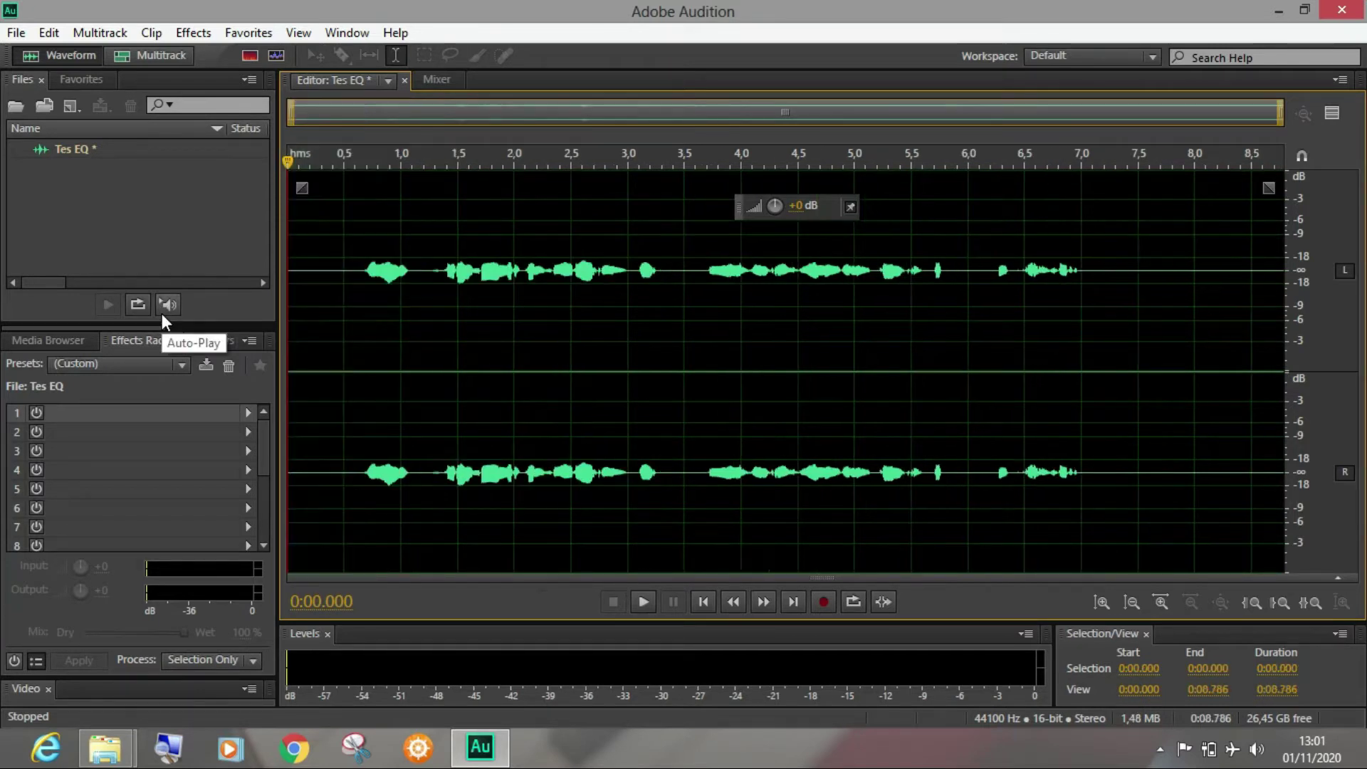
pyautogui.moveTo(1141, 313); pyautogui.dragTo(1332, 339)
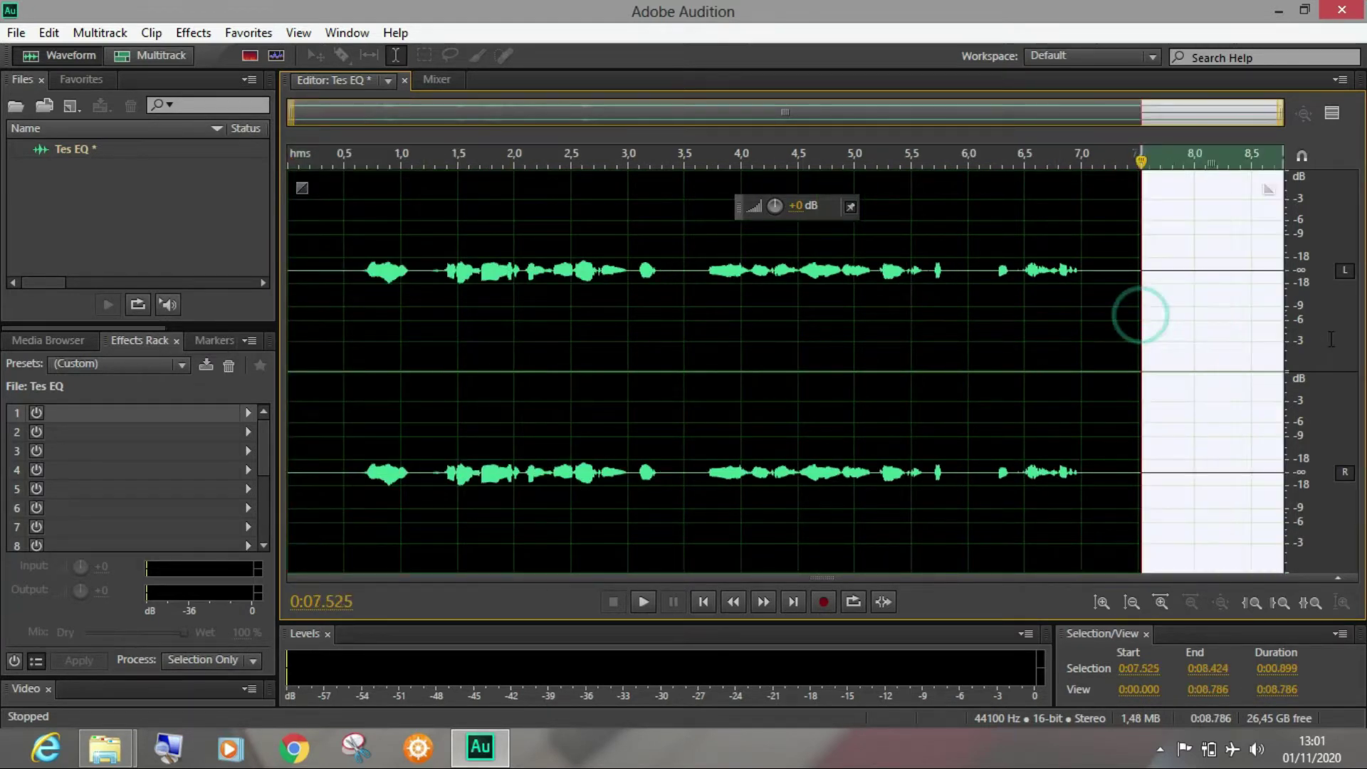
pyautogui.press('Delete')
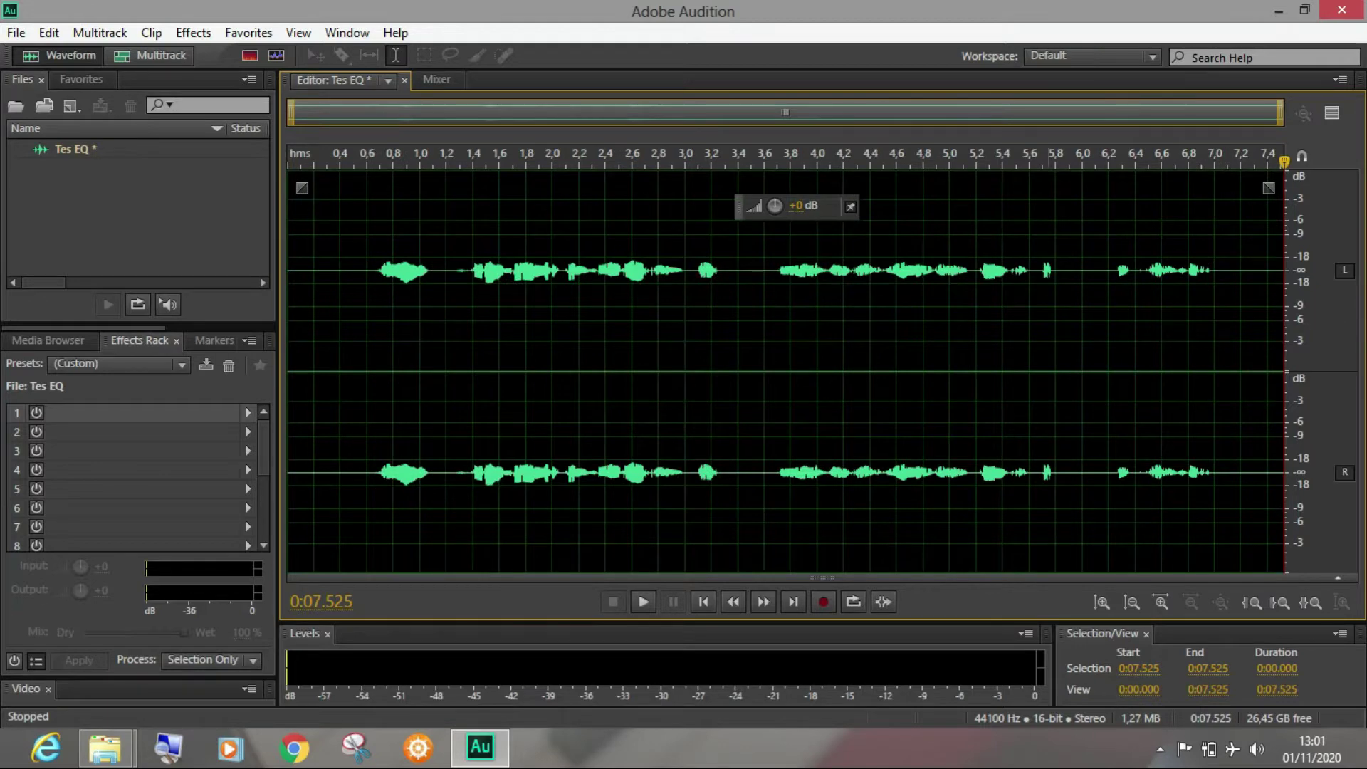
# Boost the volume of the whole recording and play it back from about 0.6 seconds
pyautogui.moveTo(775, 206); pyautogui.dragTo(869, 203)
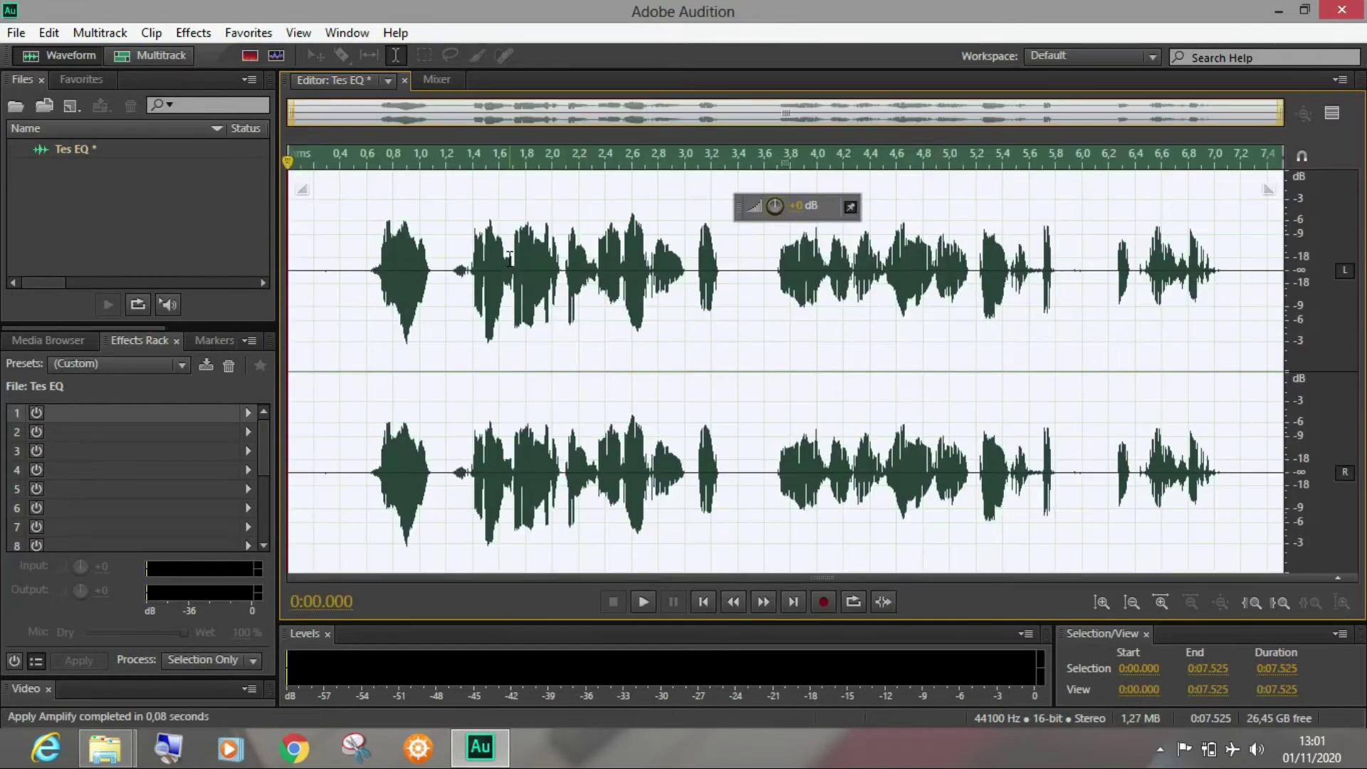
pyautogui.click(508, 260)
pyautogui.click(367, 278)
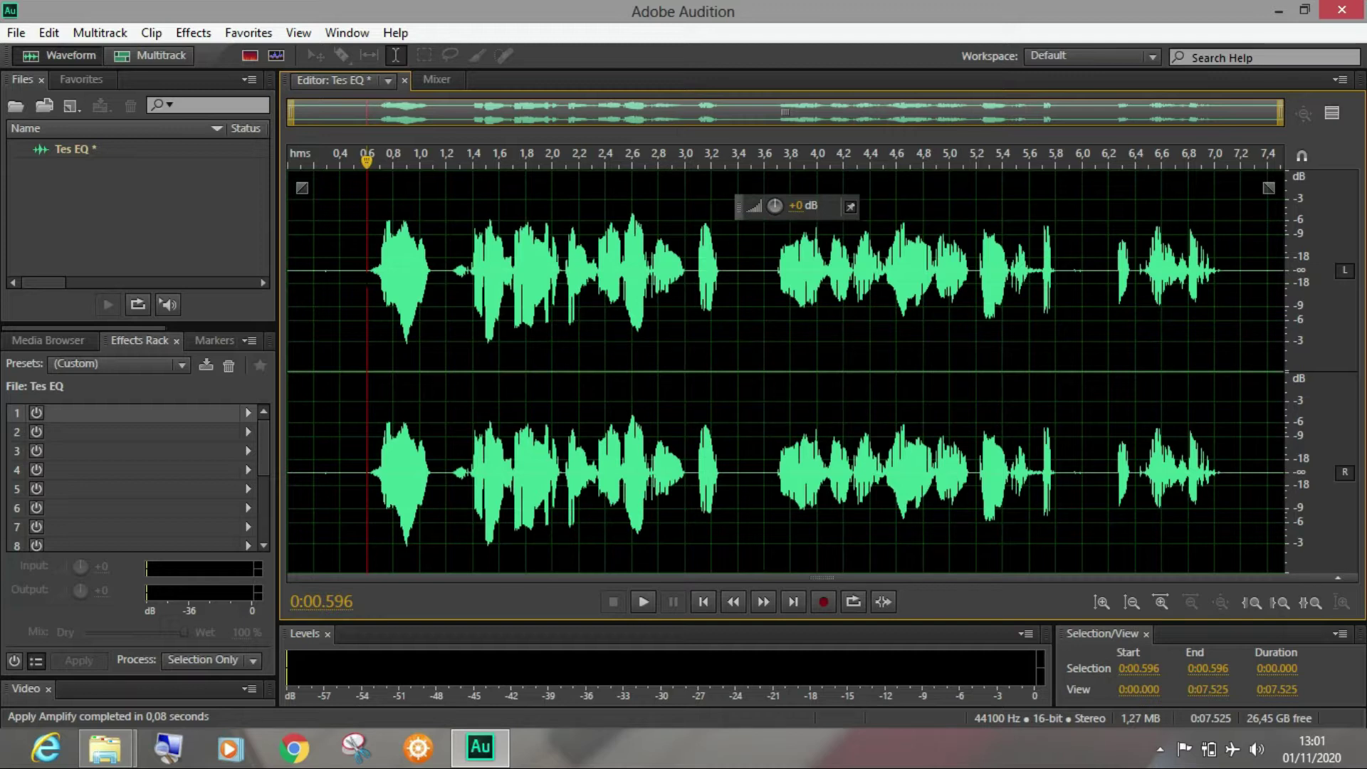
pyautogui.press('space')
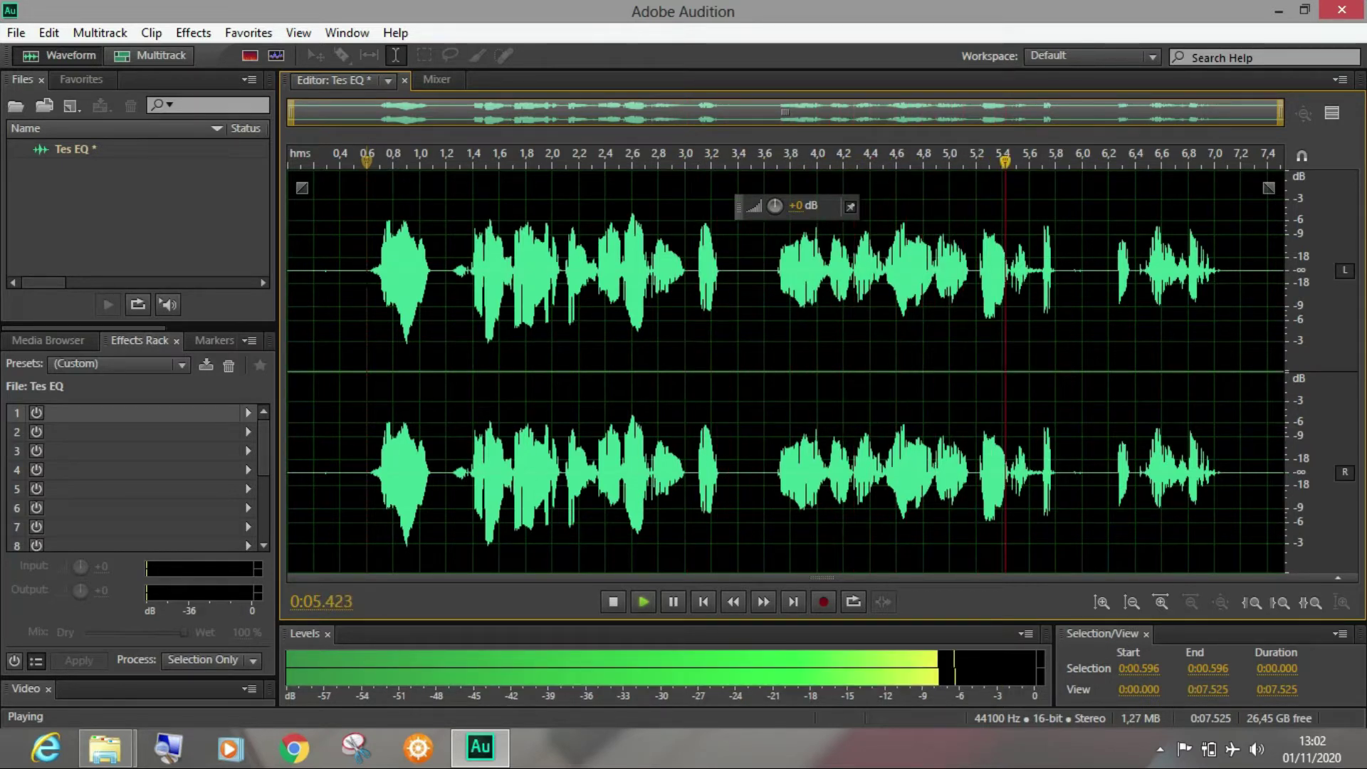
pyautogui.press('space')
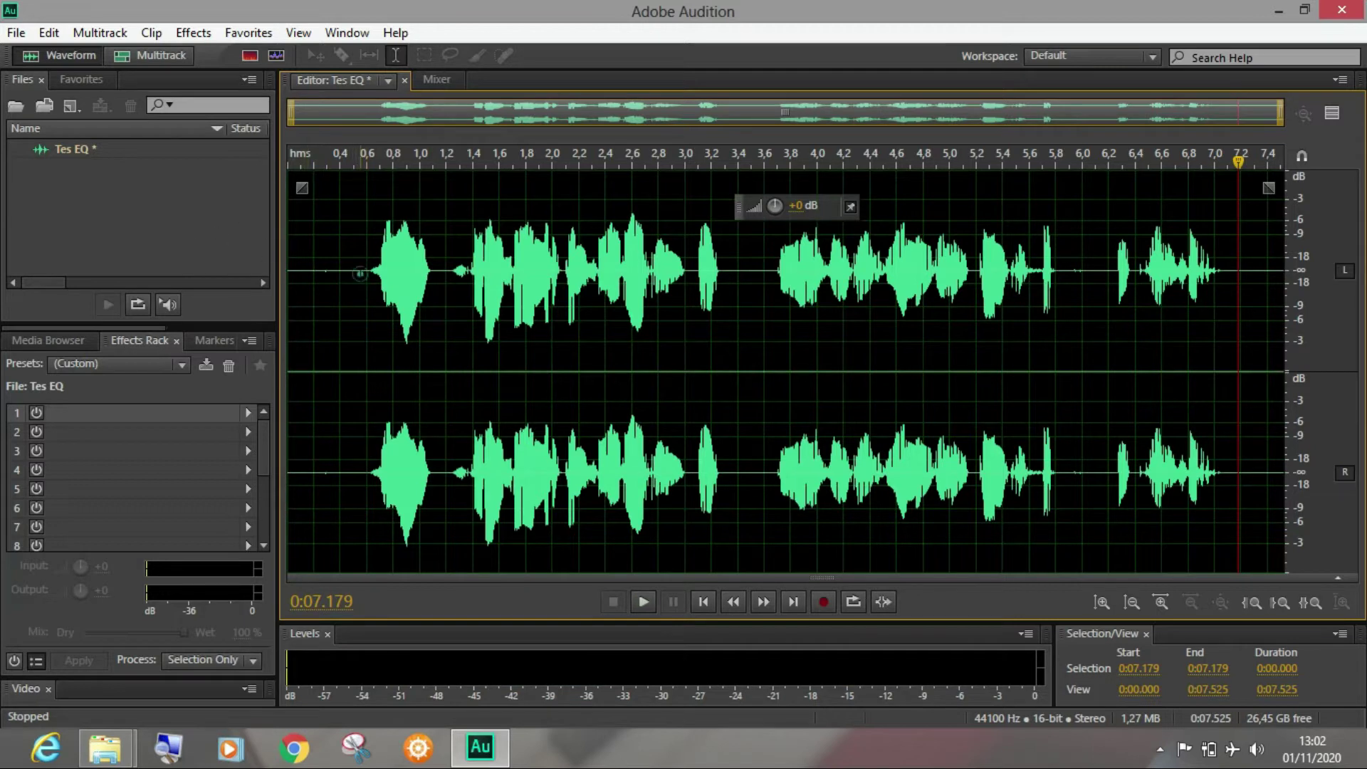
# Add Graphic Equalizer (10 Bands) to the first rack slot and load its (Default) preset
pyautogui.click(362, 274)
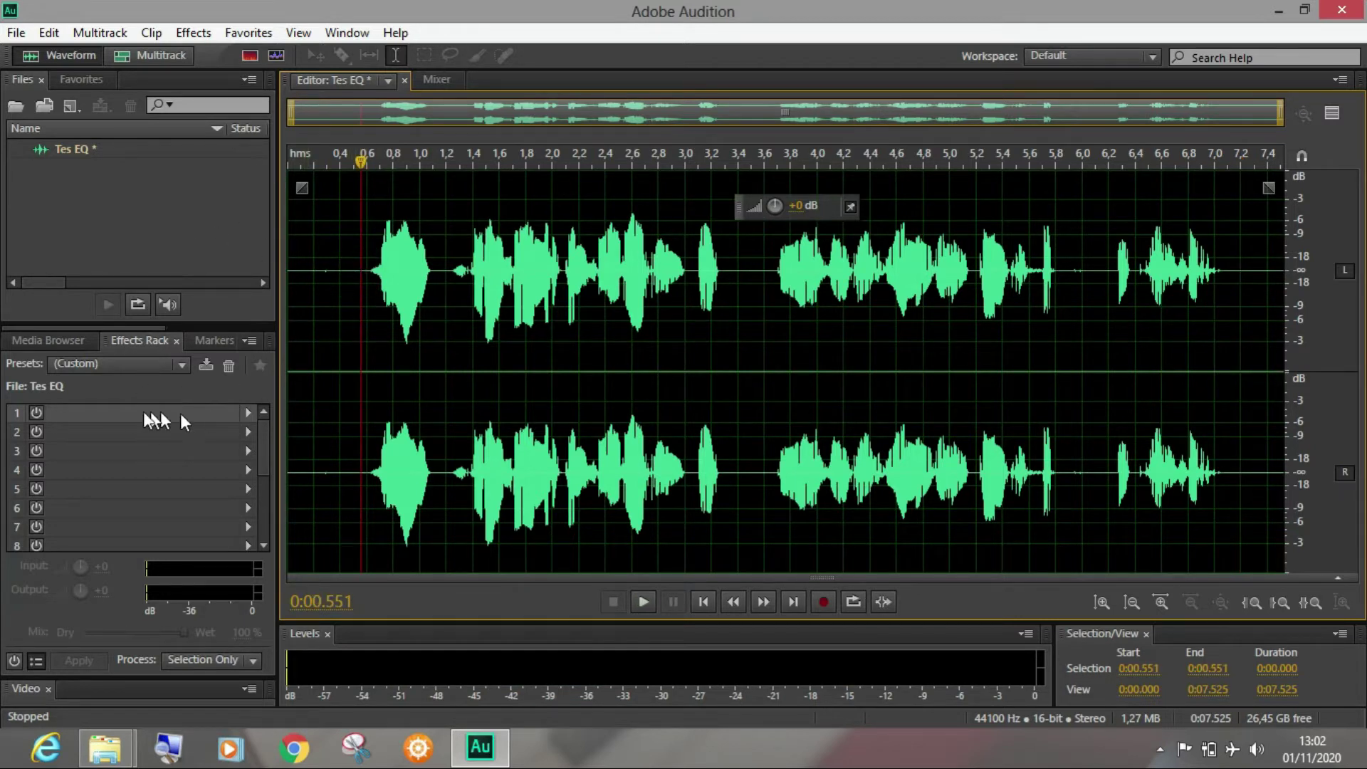
pyautogui.click(248, 412)
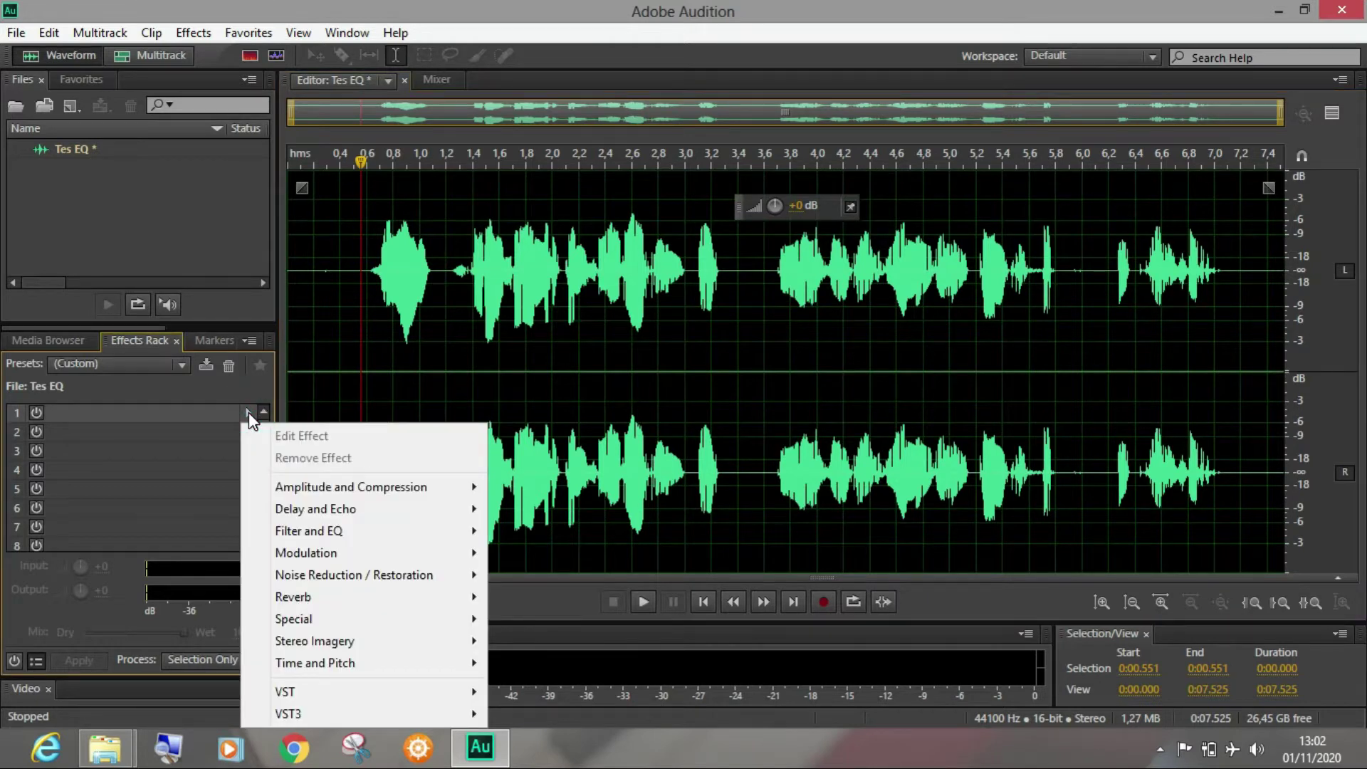
pyautogui.moveTo(405, 539)
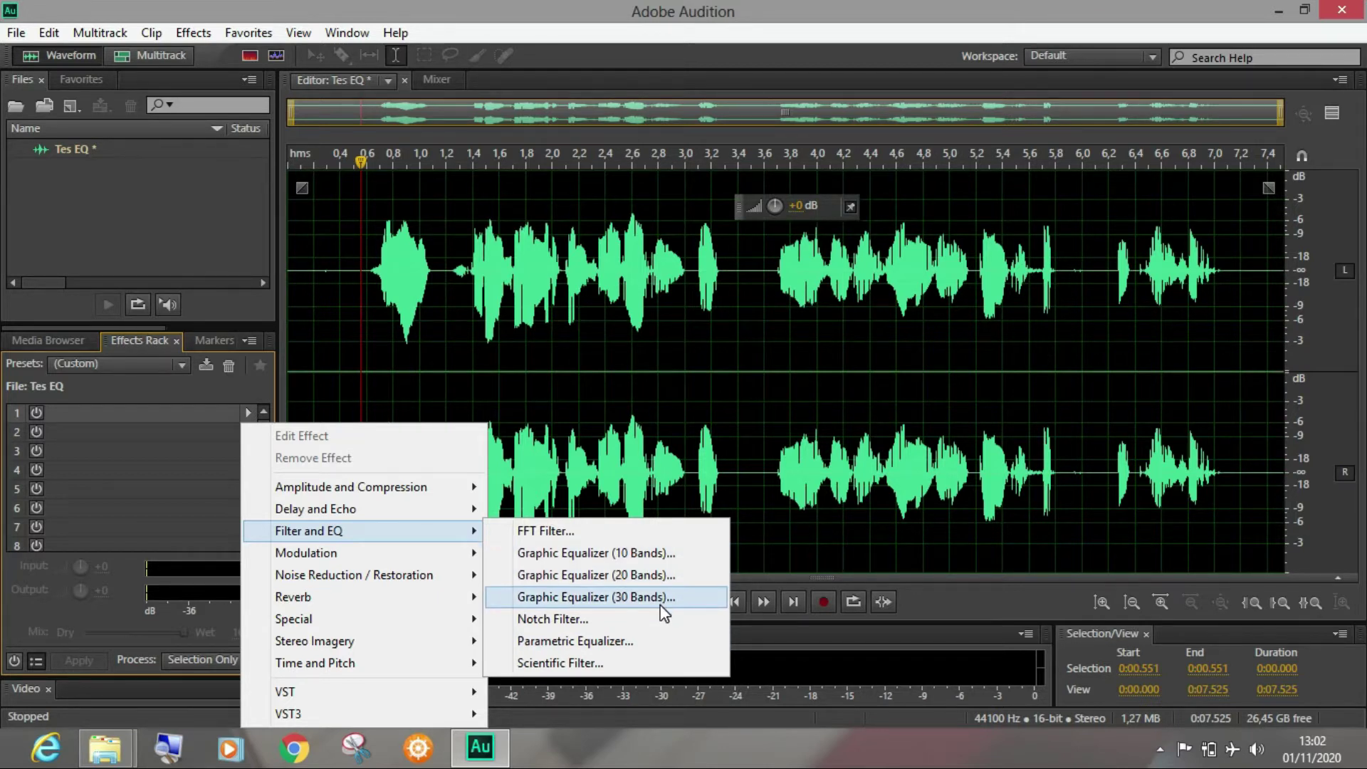
pyautogui.click(683, 559)
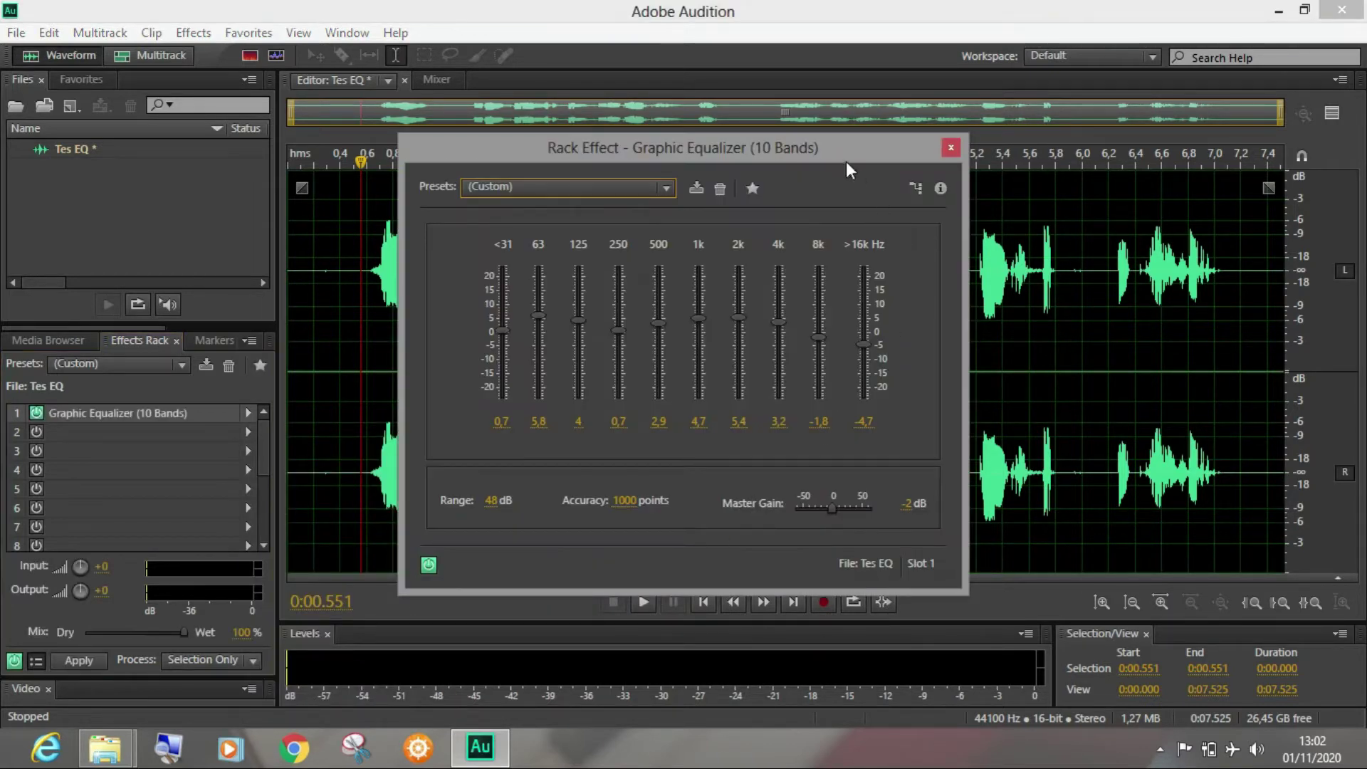
pyautogui.moveTo(842, 147); pyautogui.dragTo(1173, 156)
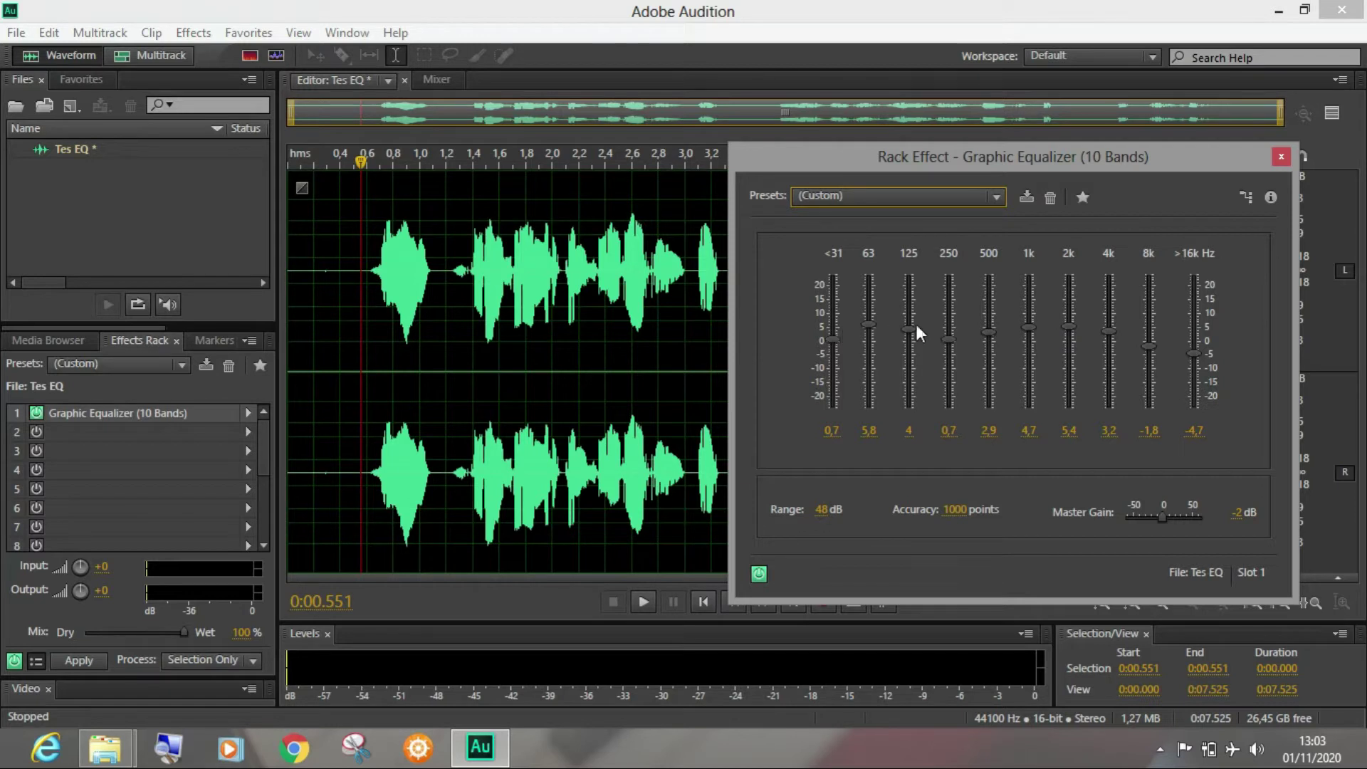
pyautogui.click(926, 198)
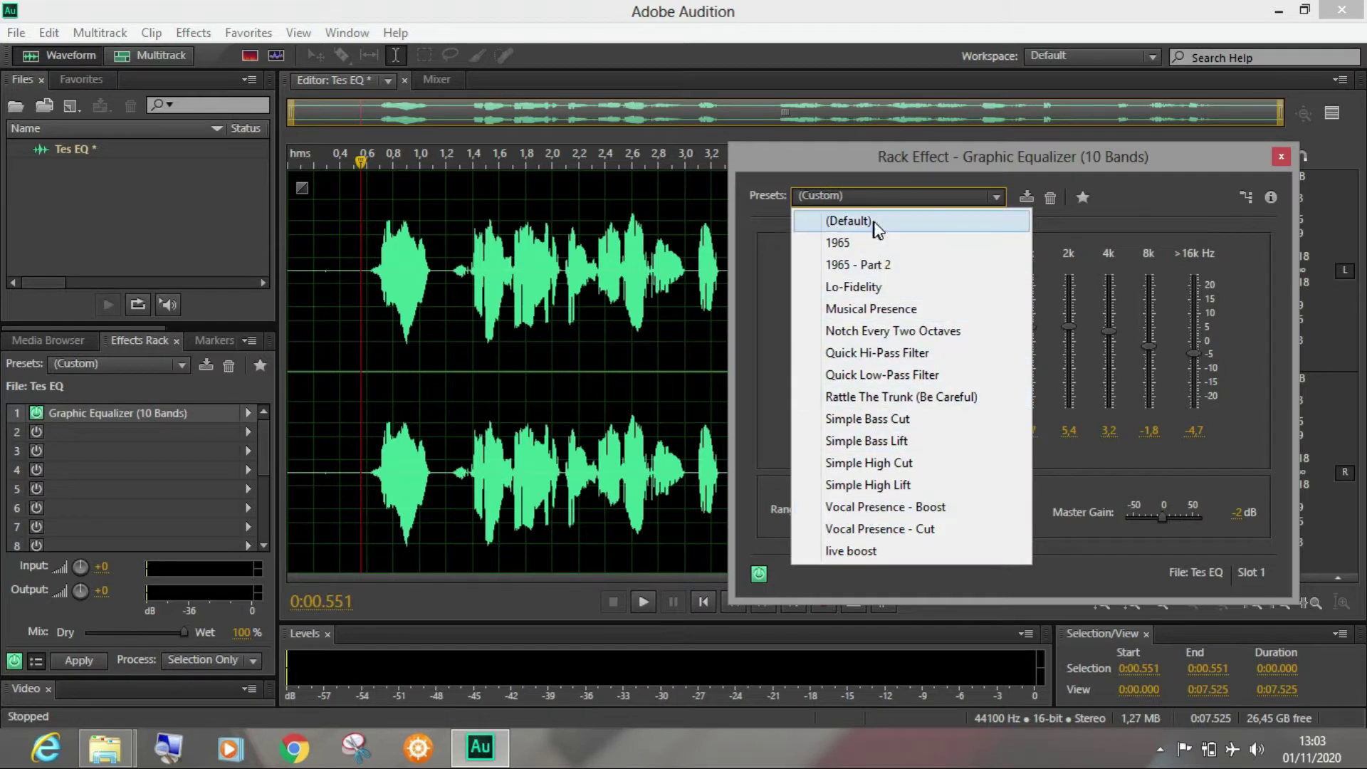
pyautogui.click(886, 222)
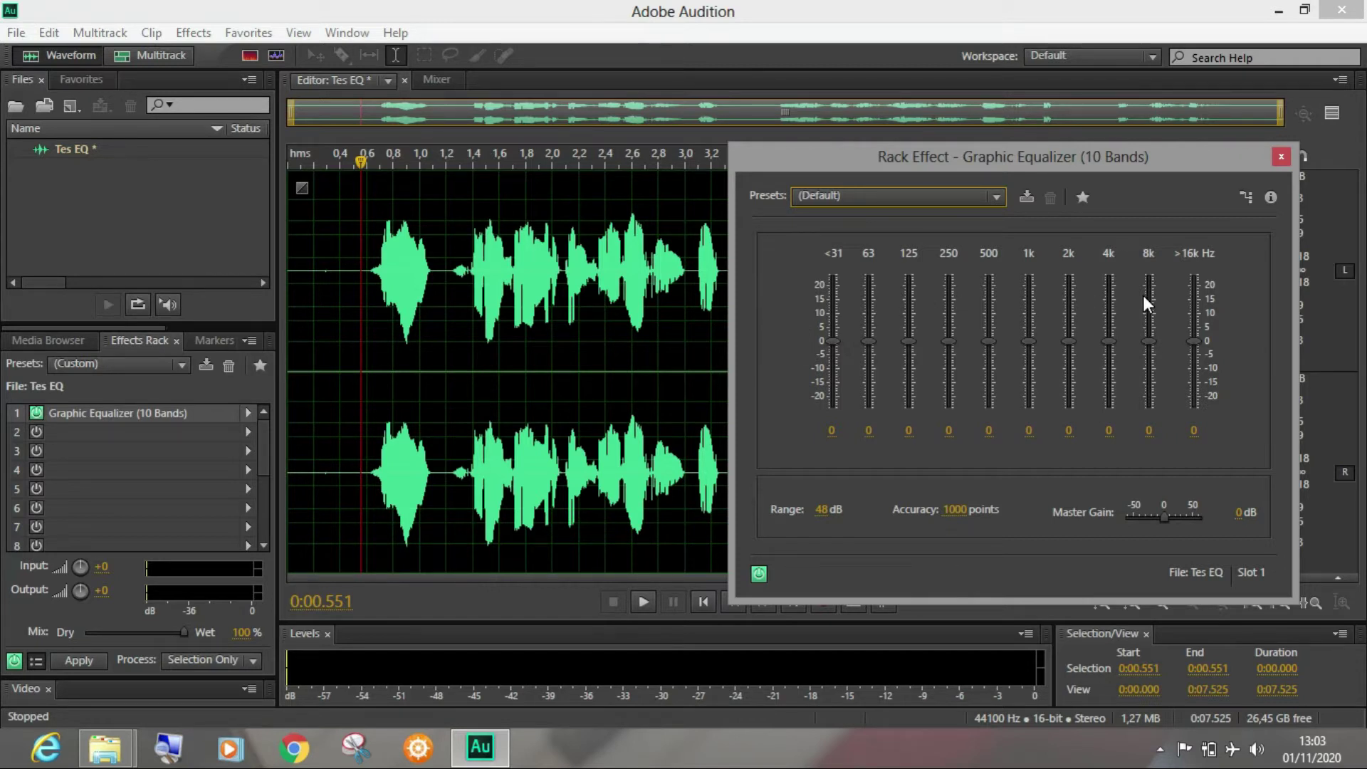
# Add Graphic Equalizer (20 Bands) to the second rack slot and close its settings window
pyautogui.click(247, 432)
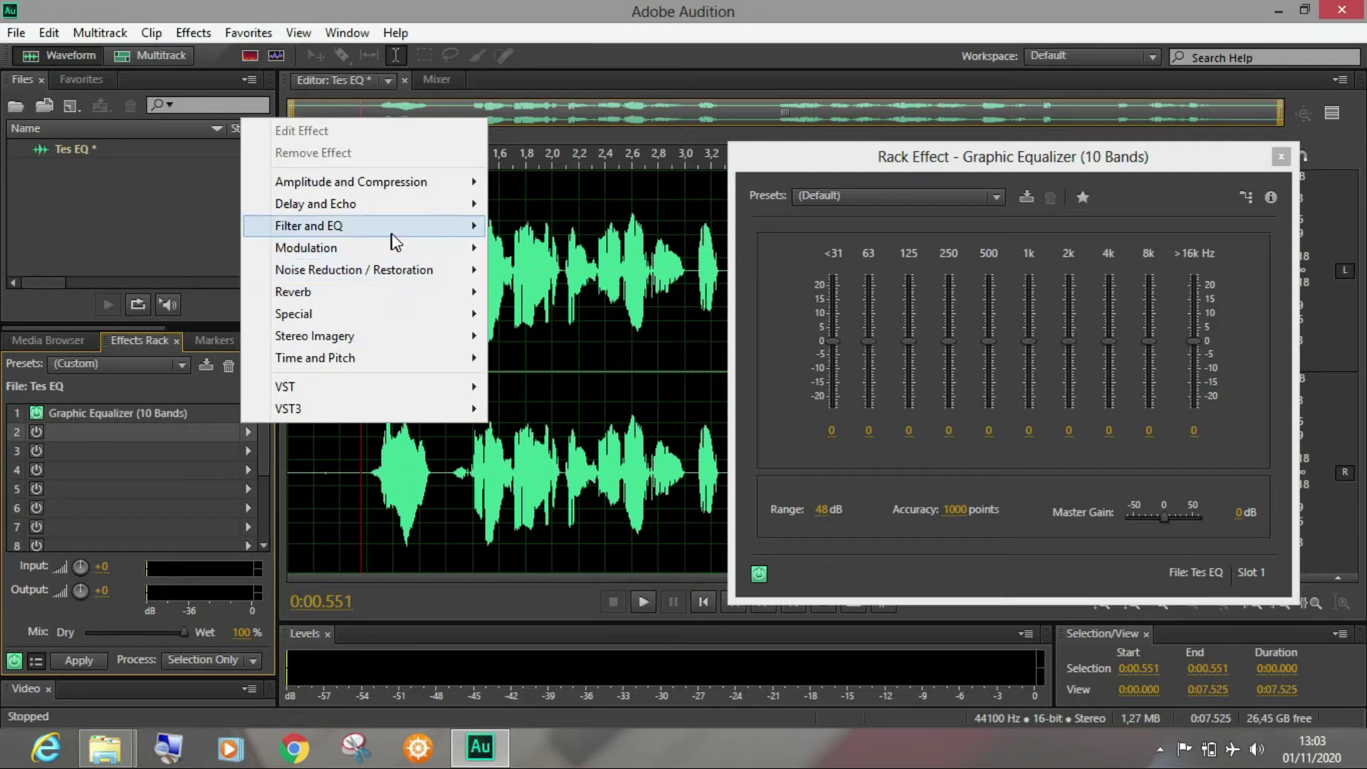
pyautogui.moveTo(441, 227)
pyautogui.click(576, 269)
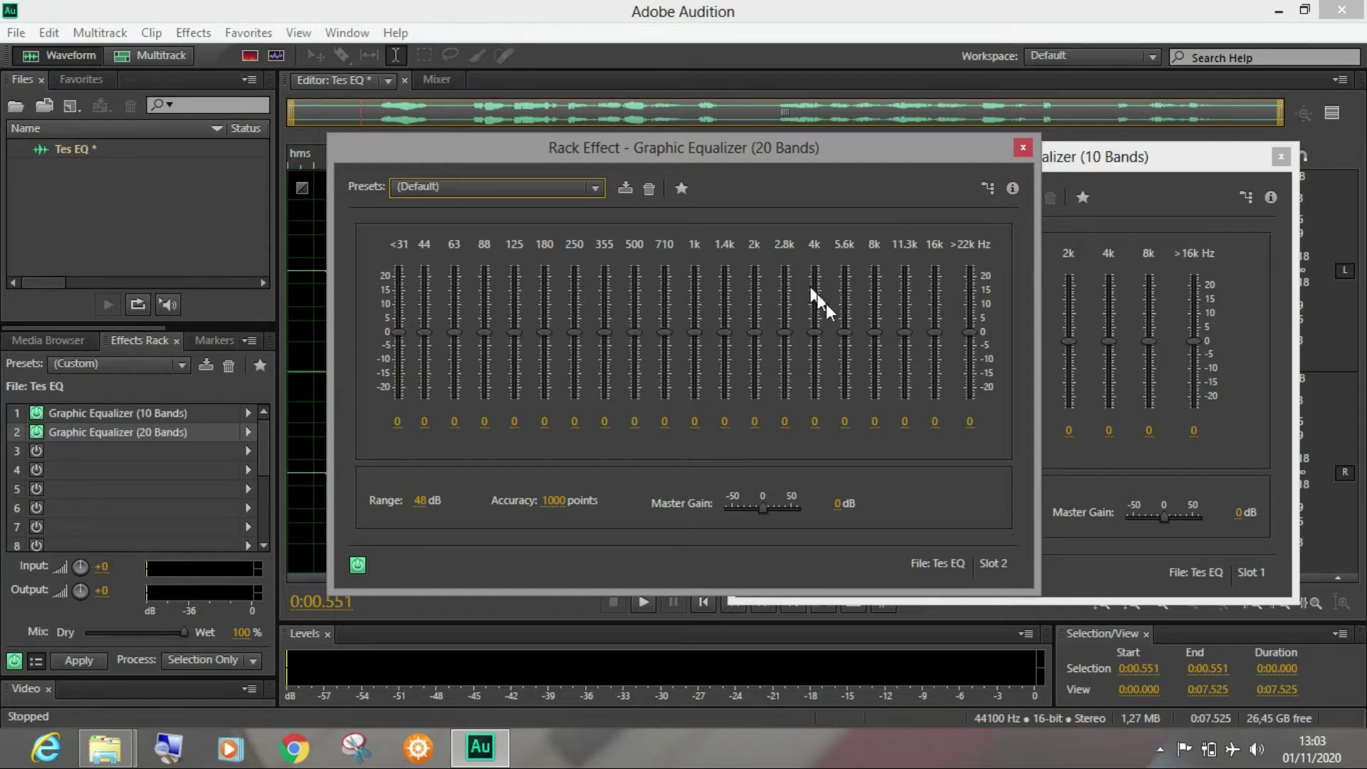
pyautogui.moveTo(853, 158); pyautogui.dragTo(843, 213)
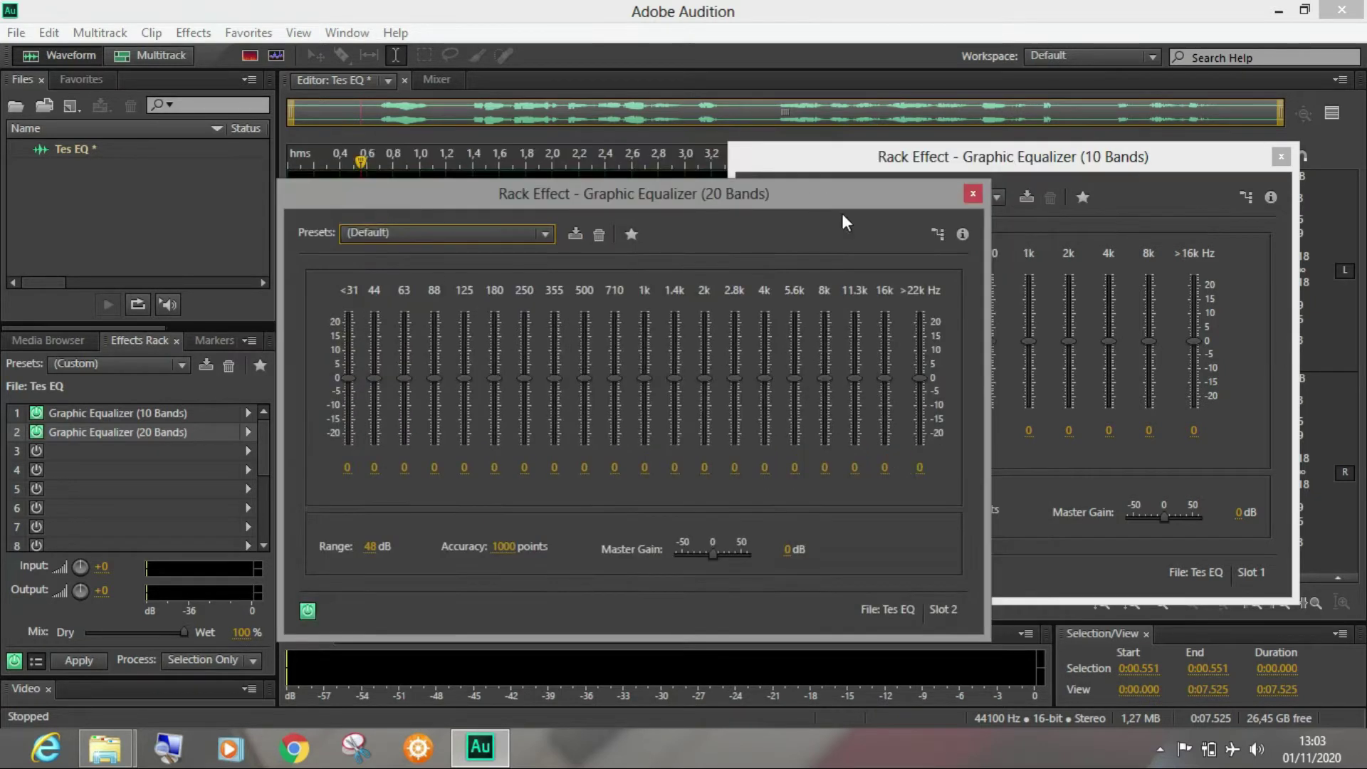
pyautogui.click(972, 194)
pyautogui.click(1183, 159)
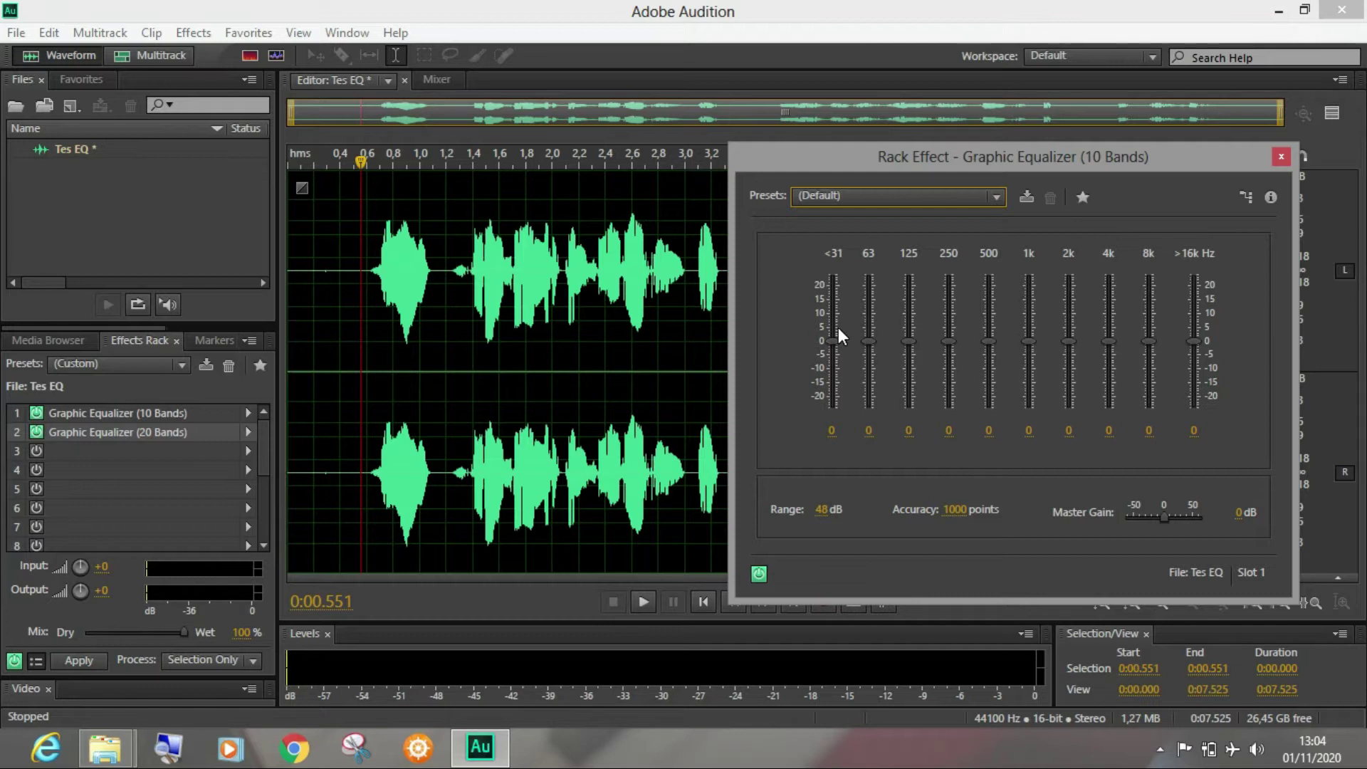
# Bypass the 10-band equalizer and remove the 20-band equalizer from the second rack slot
pyautogui.moveTo(900, 153); pyautogui.dragTo(928, 151)
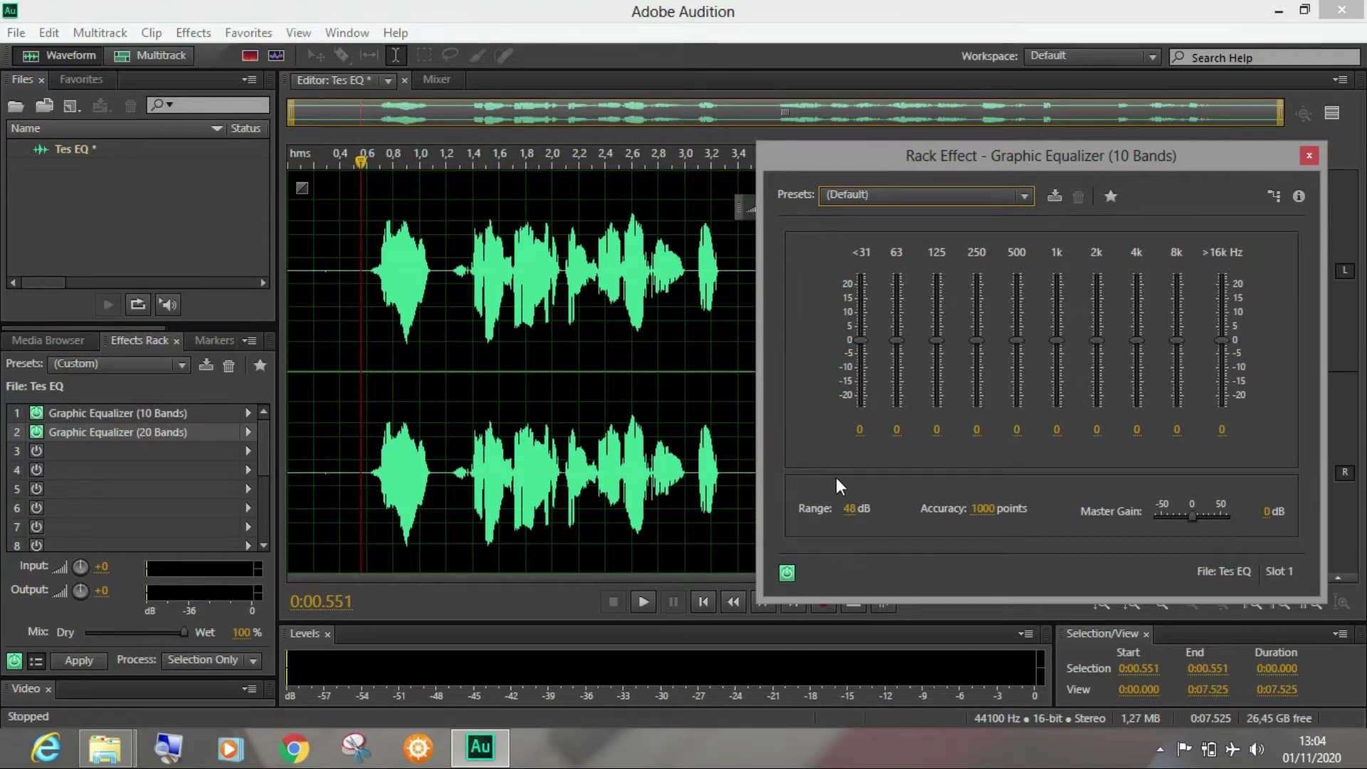
pyautogui.click(787, 573)
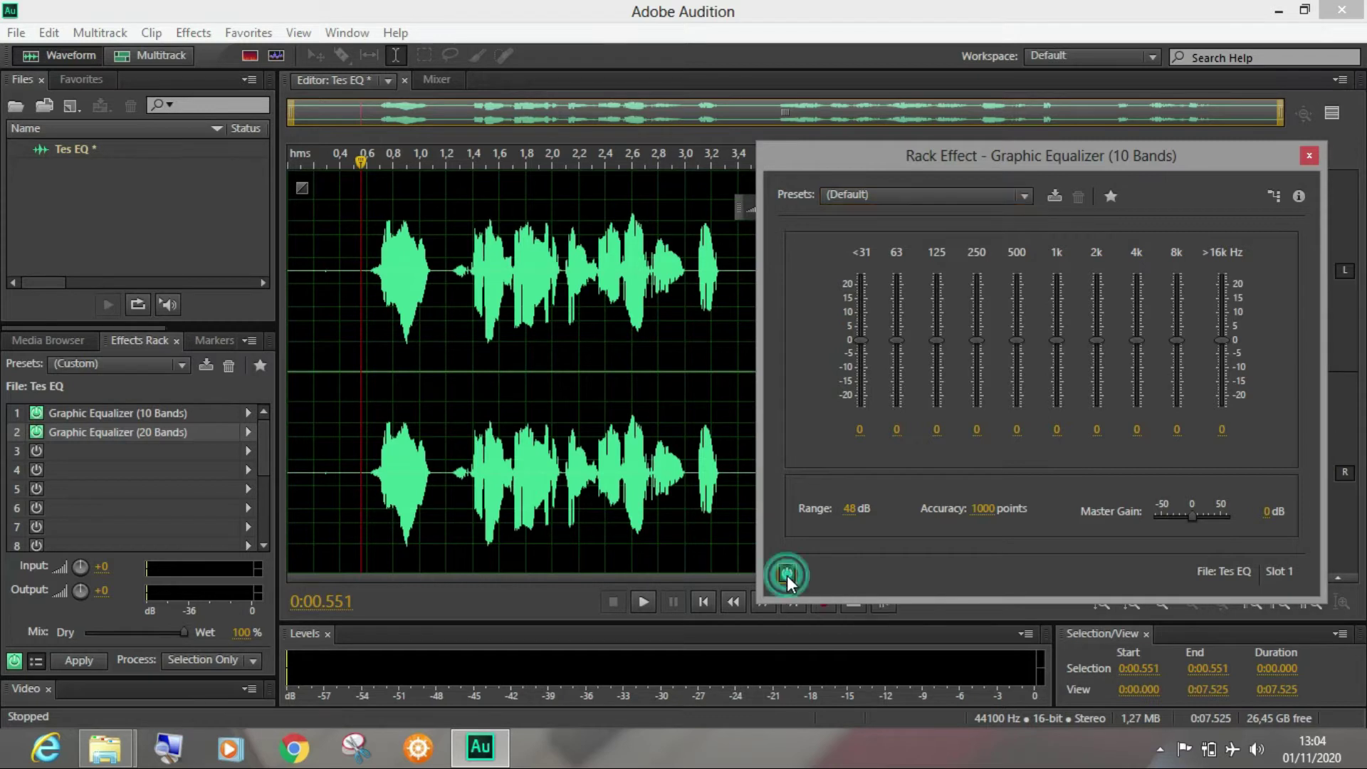
pyautogui.click(249, 432)
pyautogui.click(371, 152)
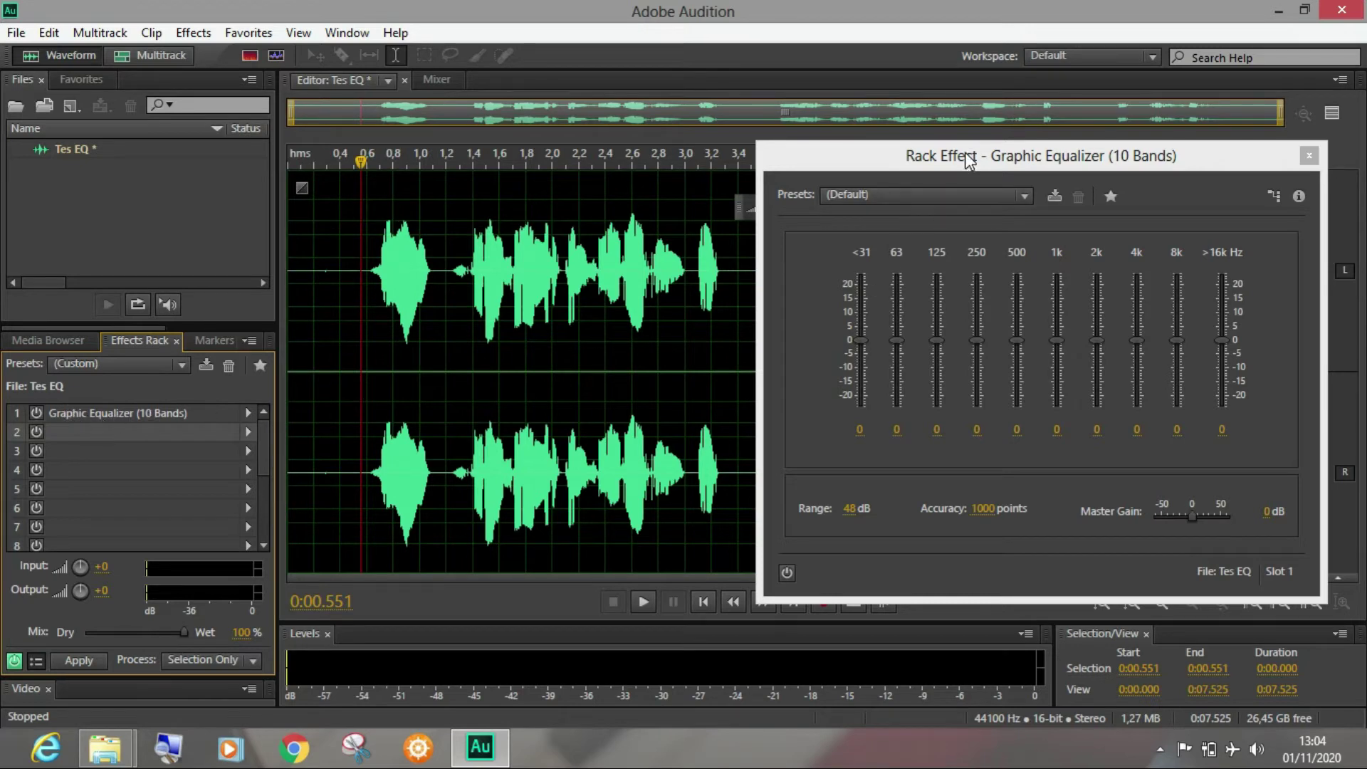
# Play the recording from about 0.55 seconds with the equalizer bypassed, and return the playhead to about 0.6 seconds
pyautogui.moveTo(977, 168); pyautogui.dragTo(1032, 268)
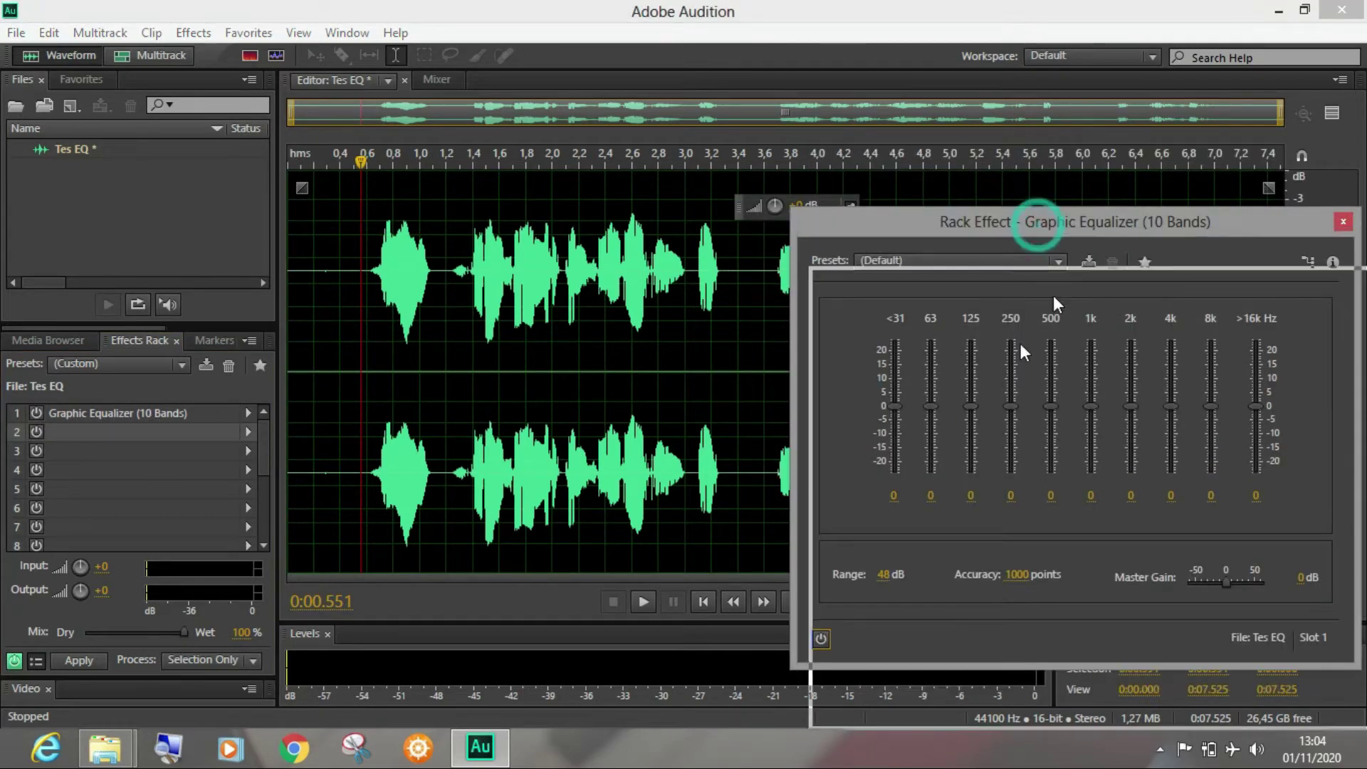
pyautogui.moveTo(1123, 221); pyautogui.dragTo(1143, 281)
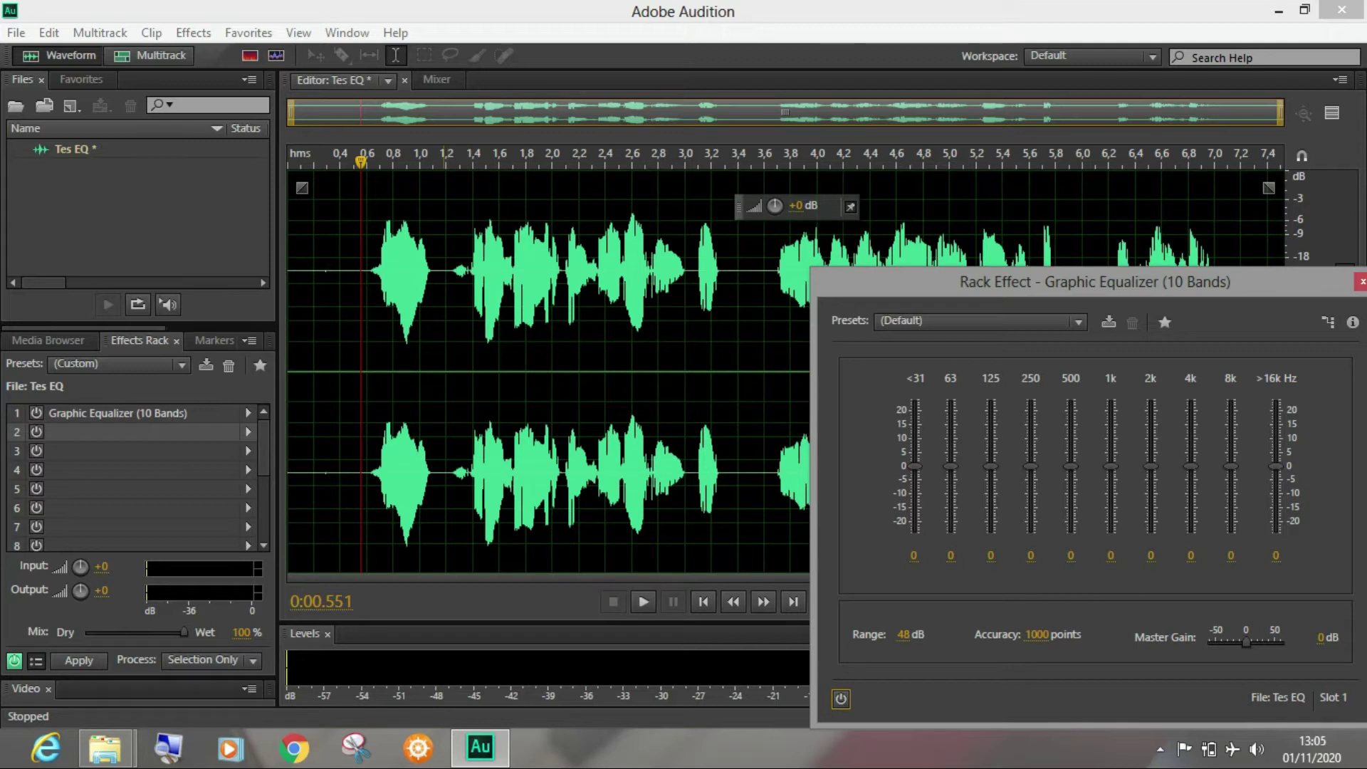
pyautogui.press('space')
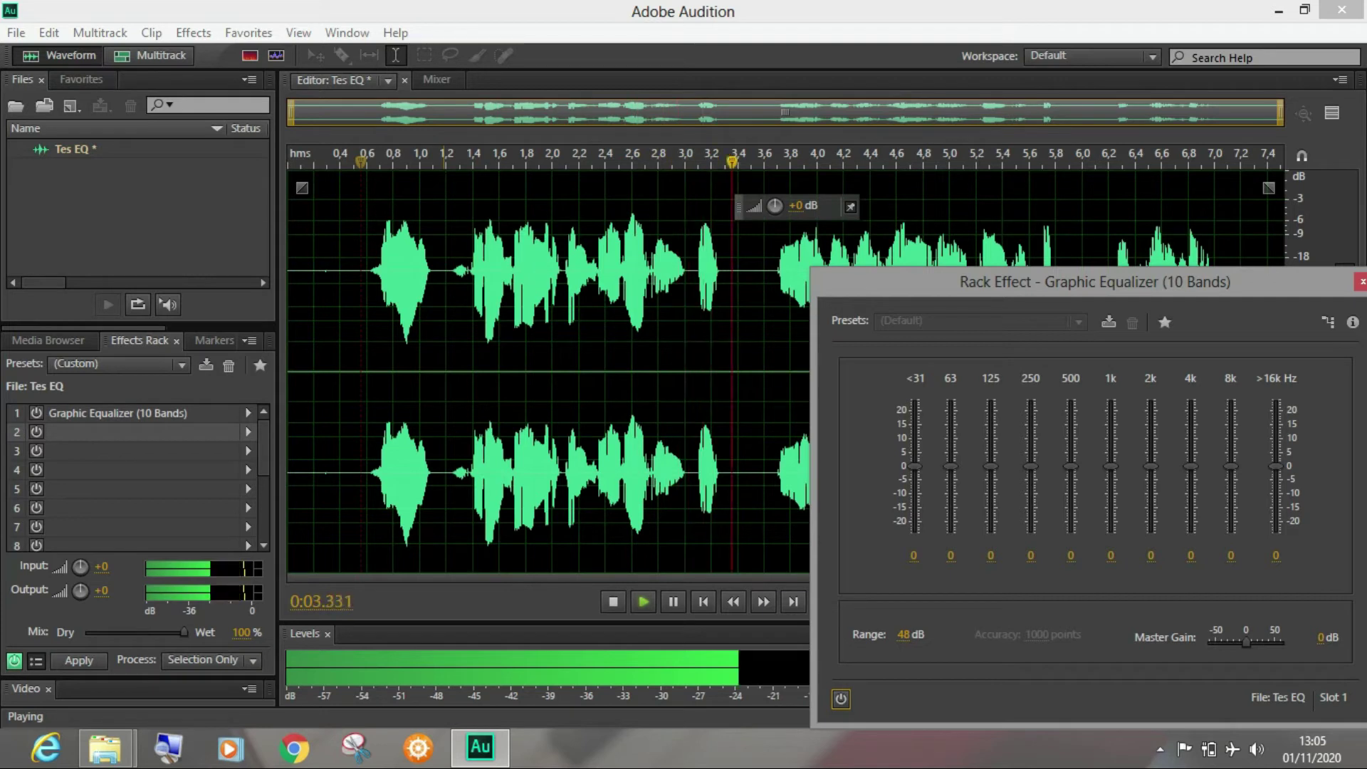
pyautogui.press('space')
pyautogui.click(366, 165)
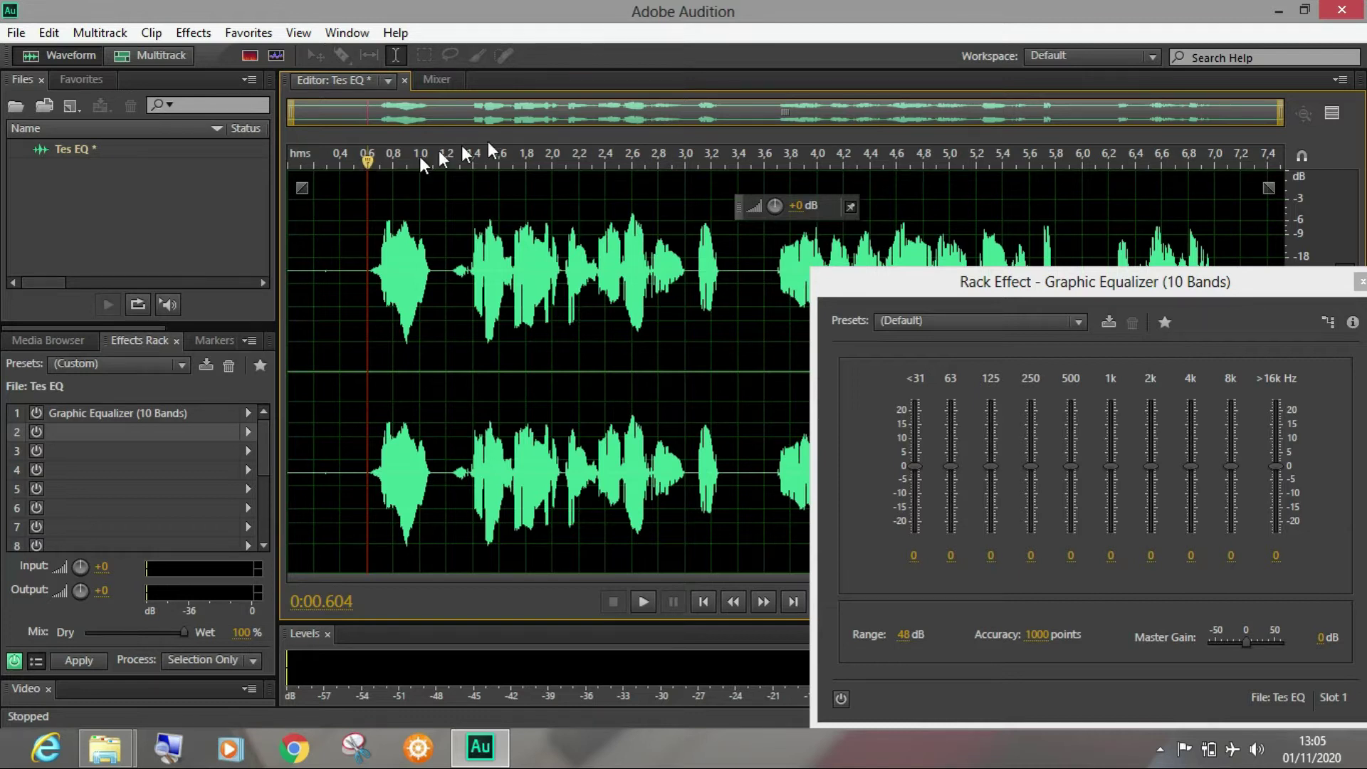
# Enable the 10-band equalizer and set 500 Hz to 1.8, 1k to 9.7, 2k to 15.9, 8k to 11.9 and >16k to 15.9 dB
pyautogui.moveTo(926, 282); pyautogui.dragTo(822, 161)
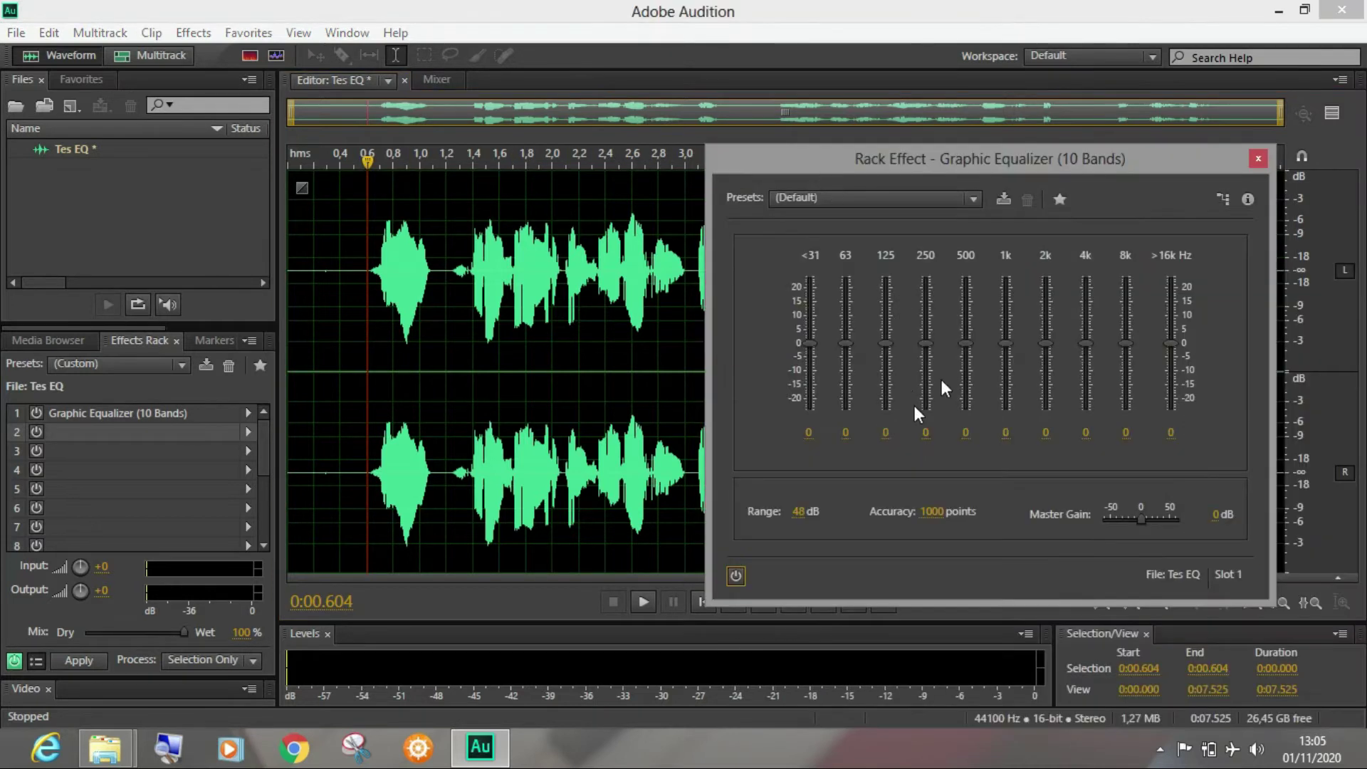
pyautogui.click(736, 575)
pyautogui.moveTo(1006, 343); pyautogui.dragTo(1048, 305)
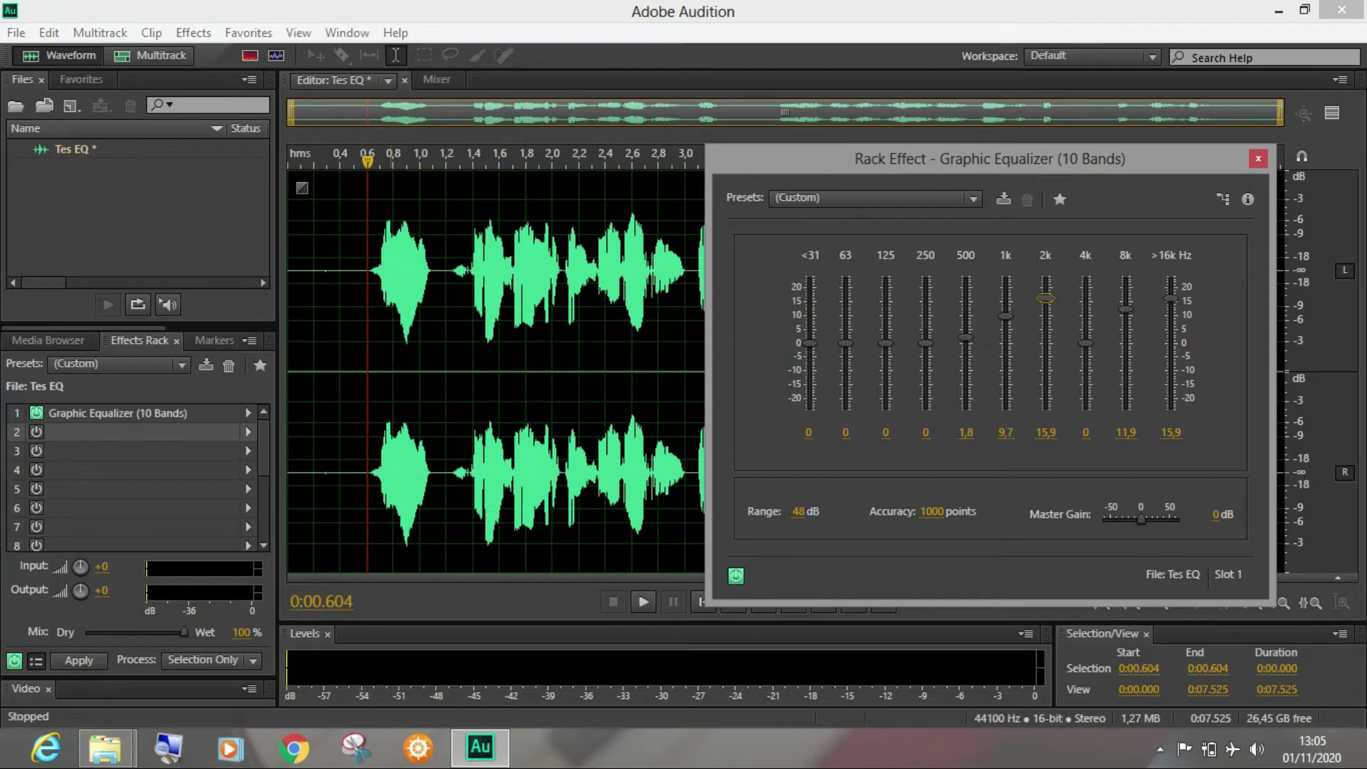
# Play the recording with the equalizer enabled, and return the playhead to about 0.67 seconds
pyautogui.moveTo(760, 158); pyautogui.dragTo(947, 258)
pyautogui.press('space')
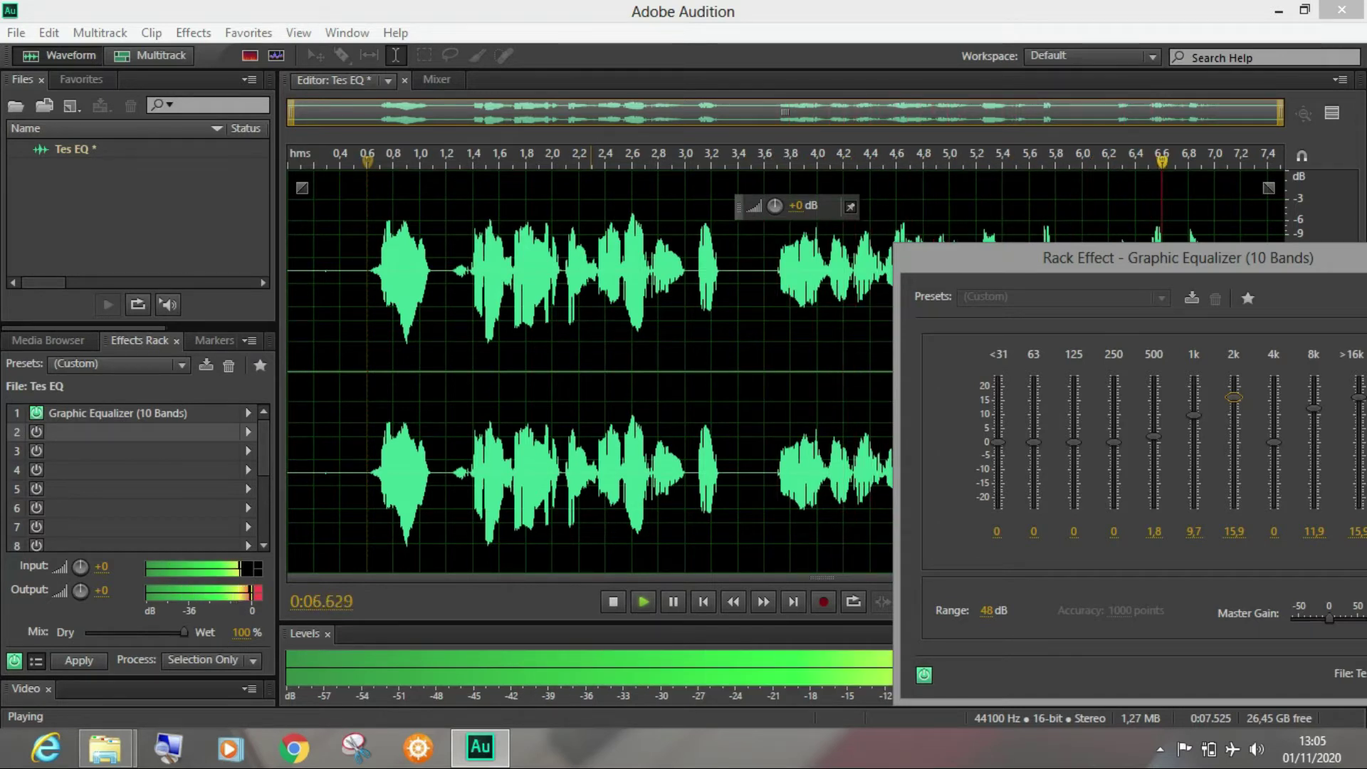
pyautogui.click(376, 160)
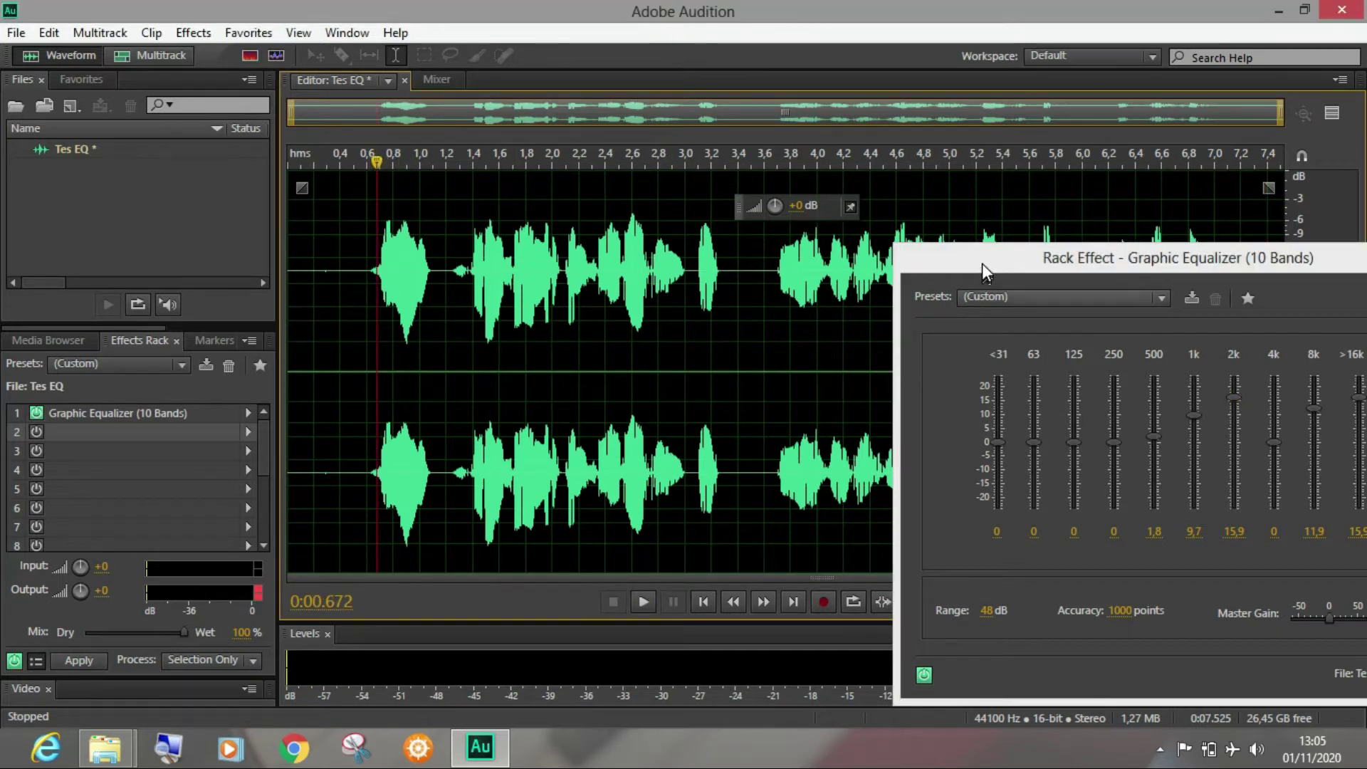
# Bypass the 10-band equalizer and play the recording from about 0.67 seconds to compare the sound
pyautogui.moveTo(981, 262); pyautogui.dragTo(793, 220)
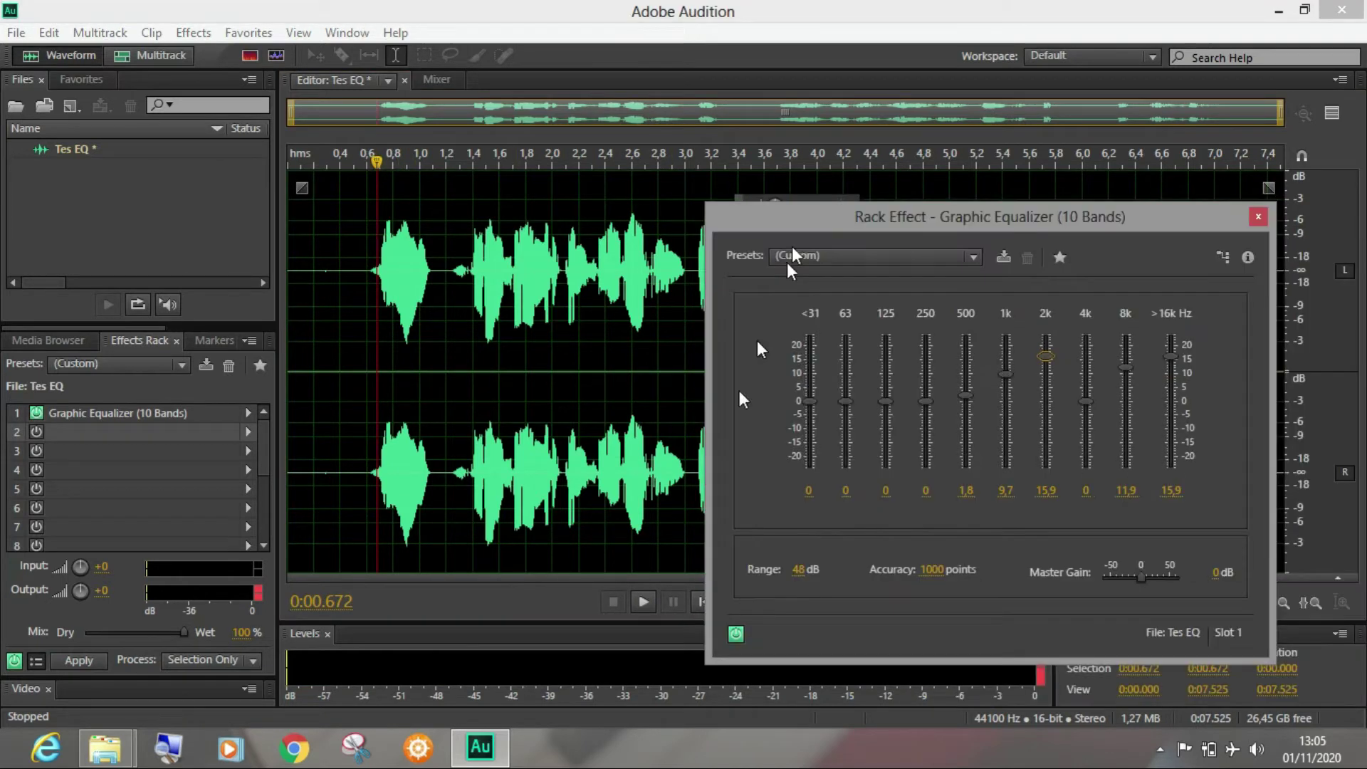
pyautogui.click(736, 633)
pyautogui.press('space')
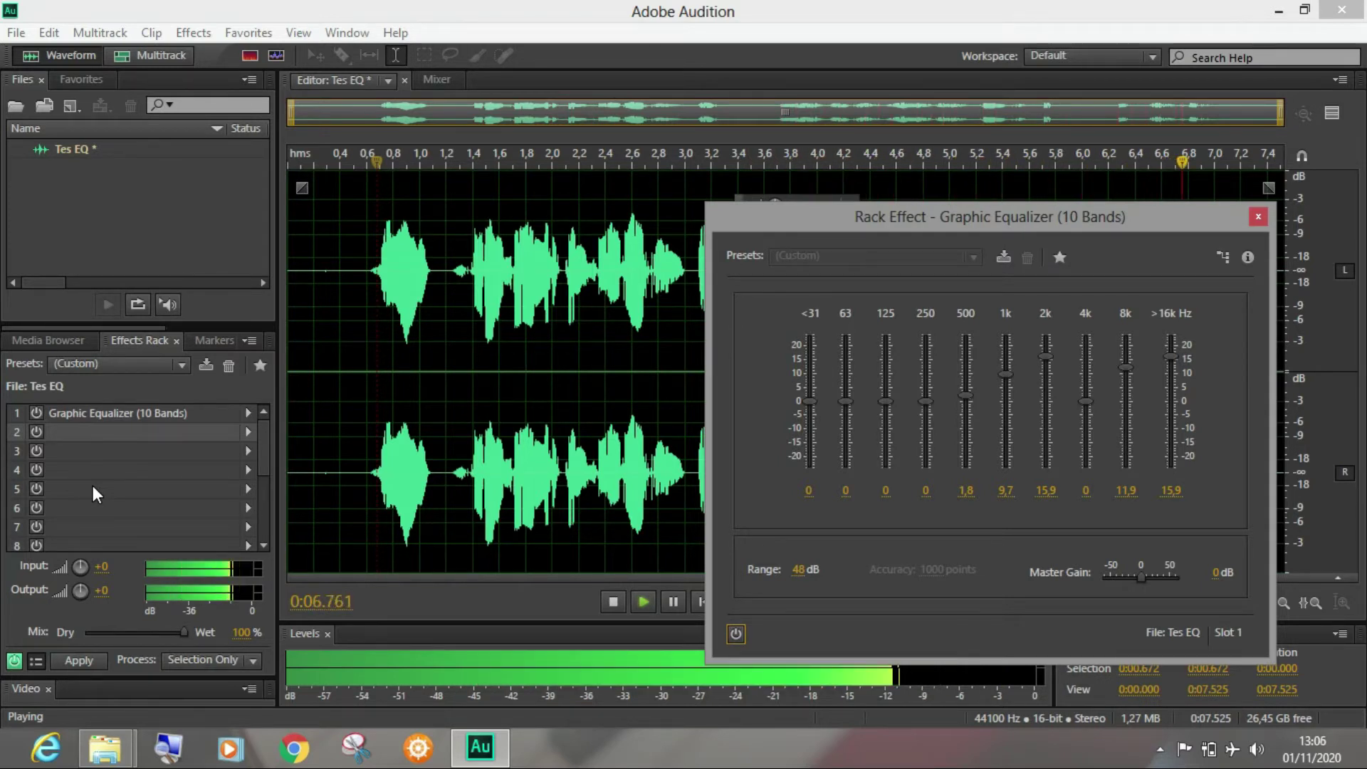
pyautogui.press('space')
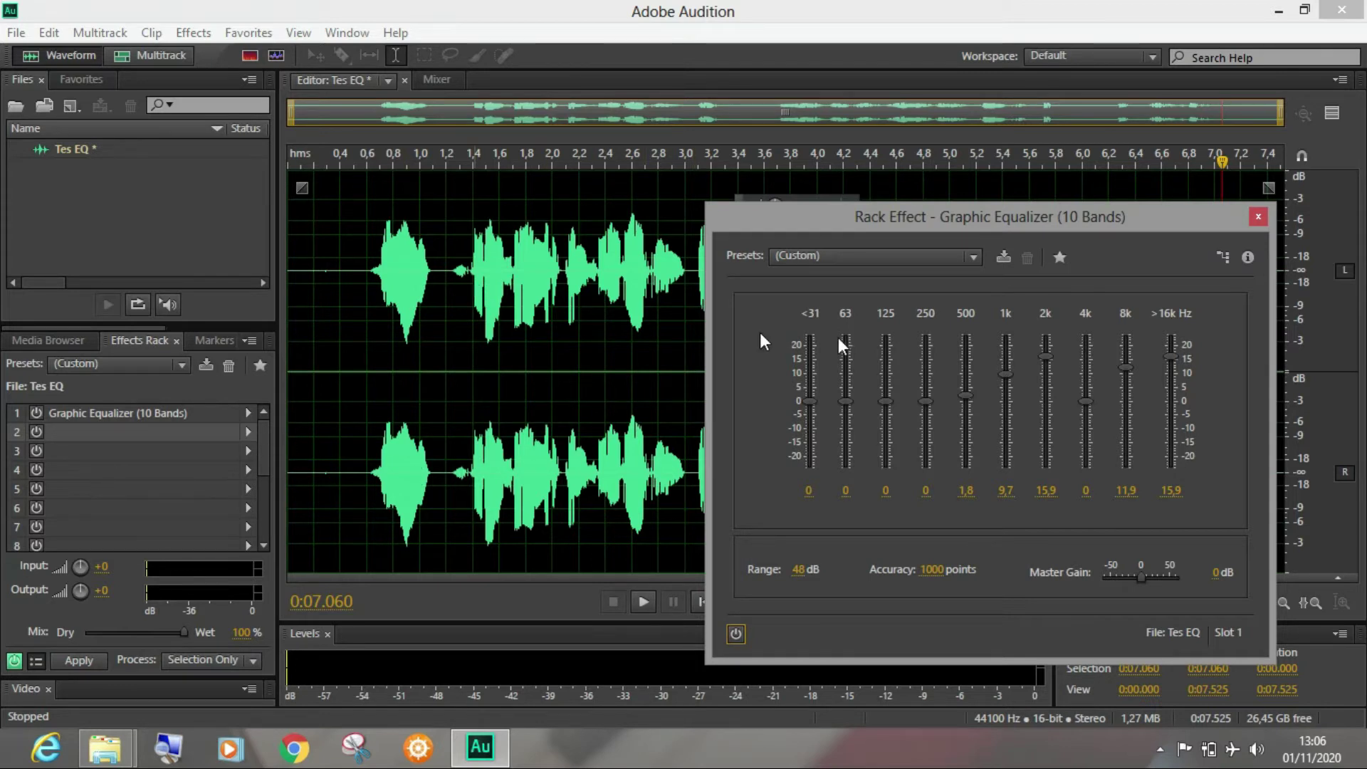
# Set the equalizer's 1k band to 7.6, 2k to 9, 4k to 2.9, 8k to 10.5 and >16k to 14.1 dB
pyautogui.moveTo(1011, 373); pyautogui.dragTo(1089, 395)
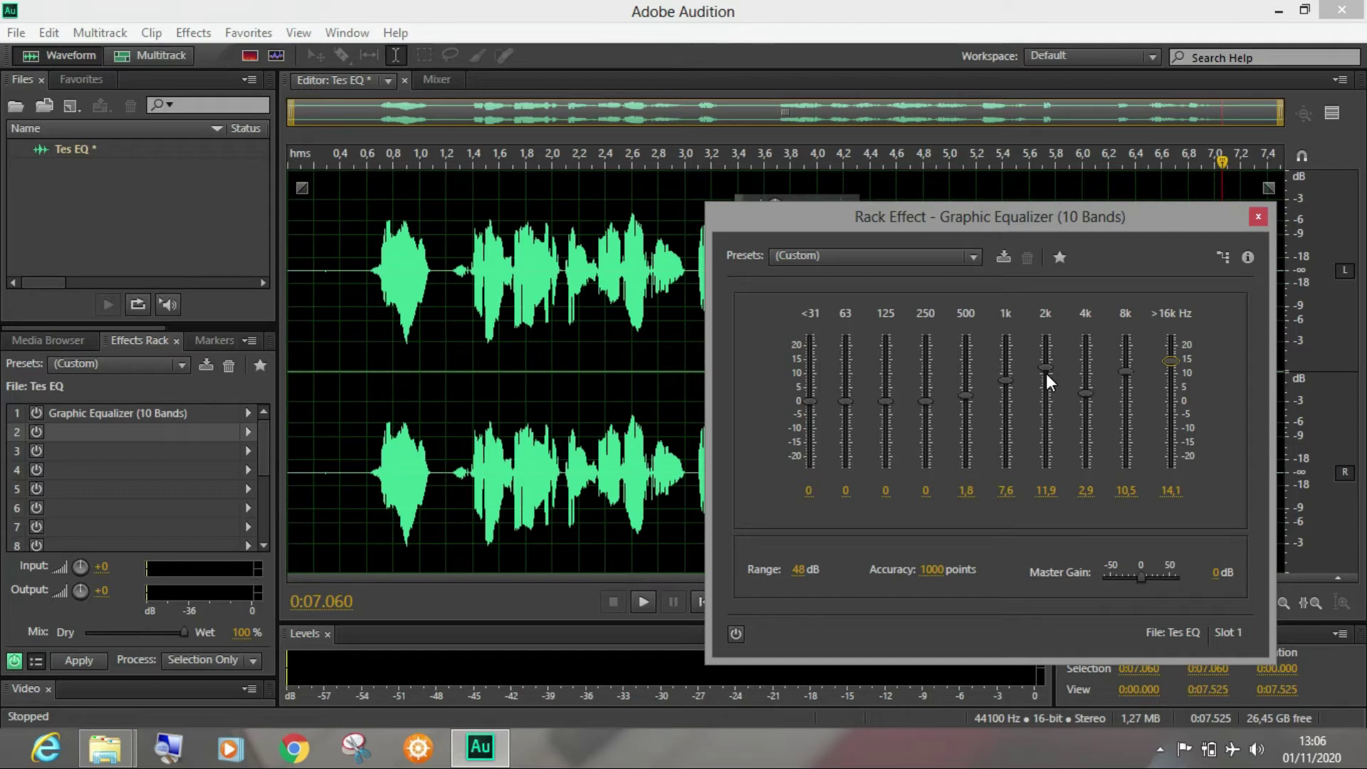
pyautogui.moveTo(1048, 368); pyautogui.dragTo(1048, 373)
pyautogui.moveTo(995, 215); pyautogui.dragTo(1052, 268)
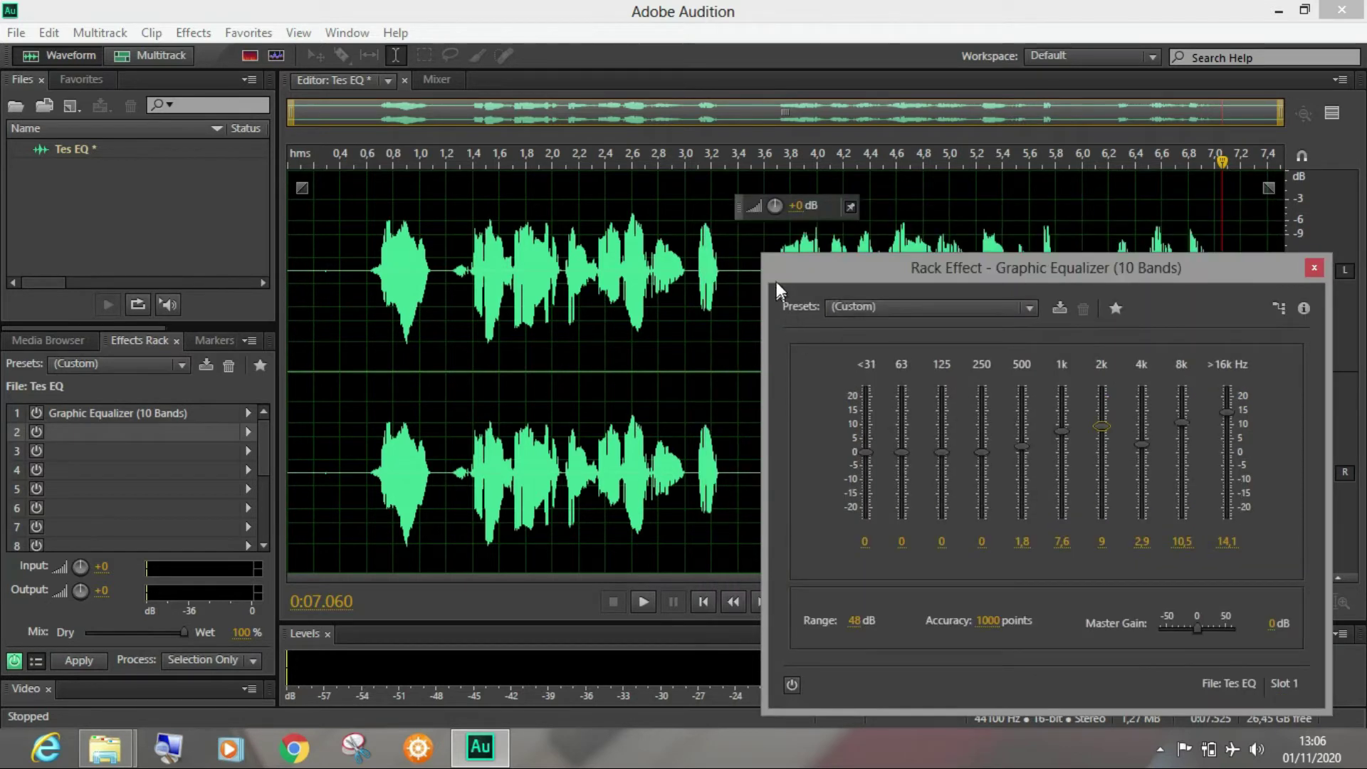
pyautogui.moveTo(776, 268); pyautogui.dragTo(769, 260)
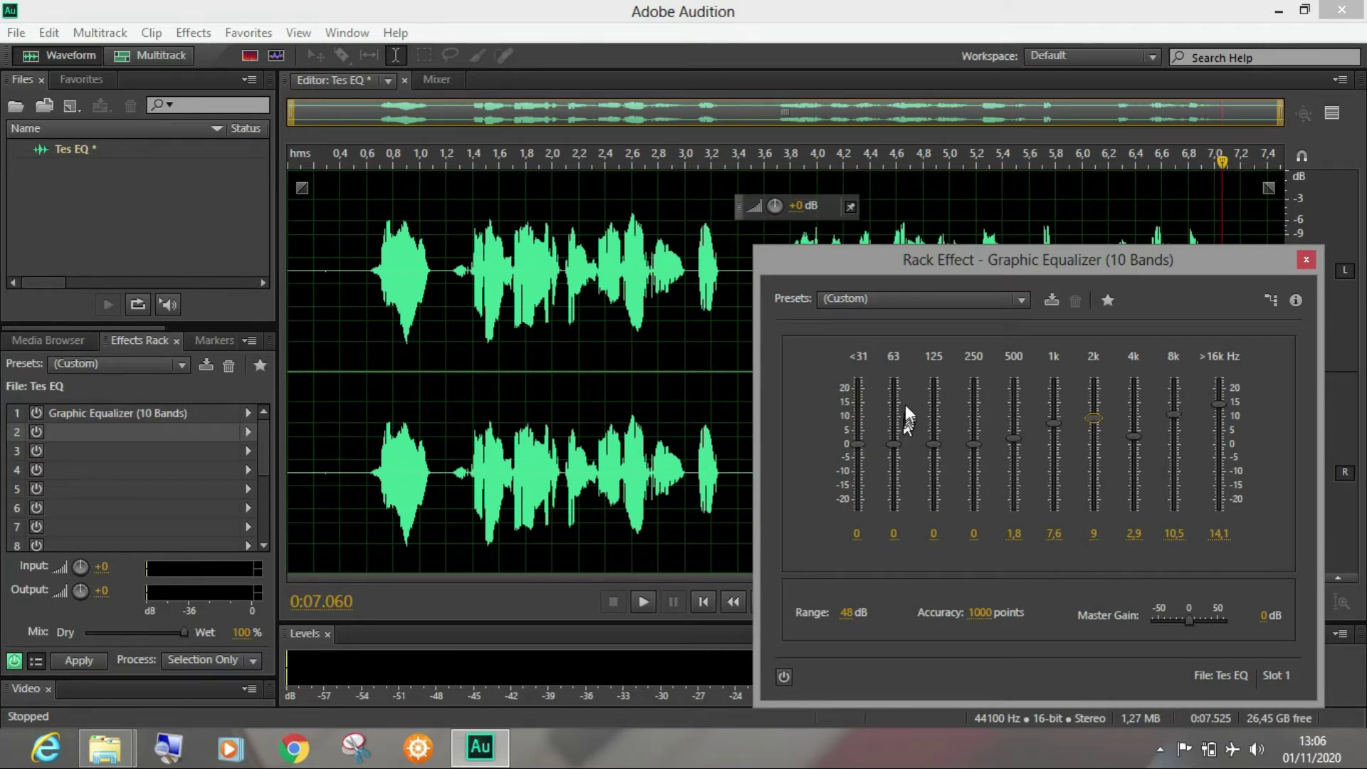
# During playback from about 0.6 seconds, lower the <31 Hz band to -14.8, 63 Hz to -10.5 and 125 Hz to -6.5 dB
pyautogui.click(369, 158)
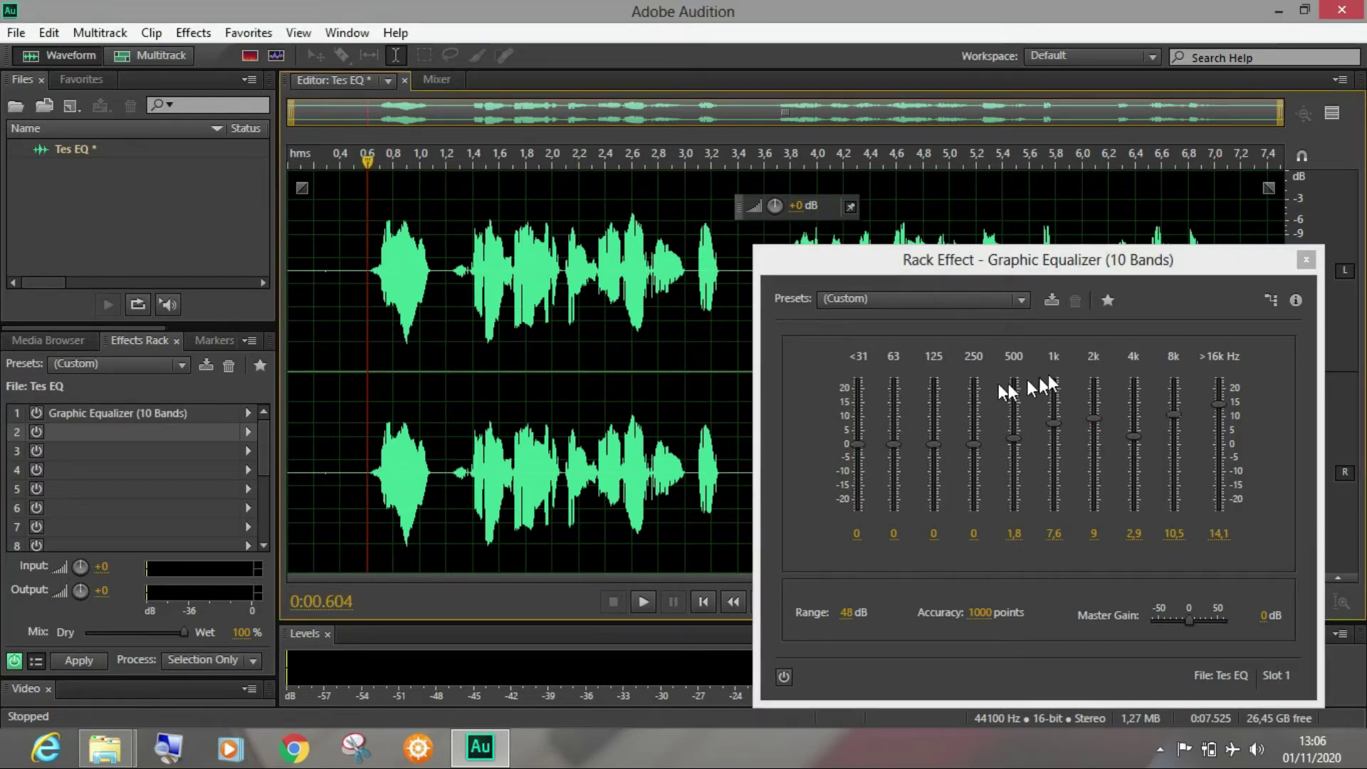
pyautogui.moveTo(1114, 265); pyautogui.dragTo(1120, 237)
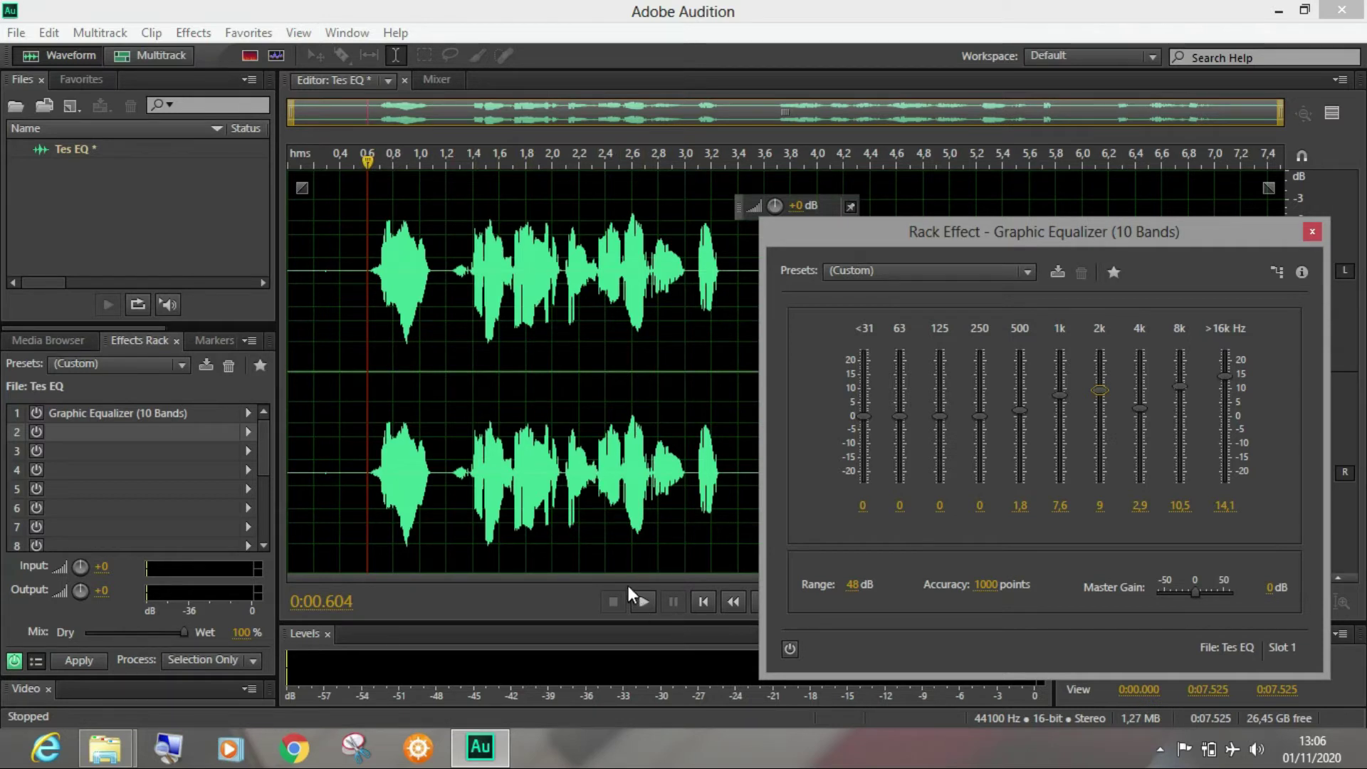
pyautogui.click(641, 604)
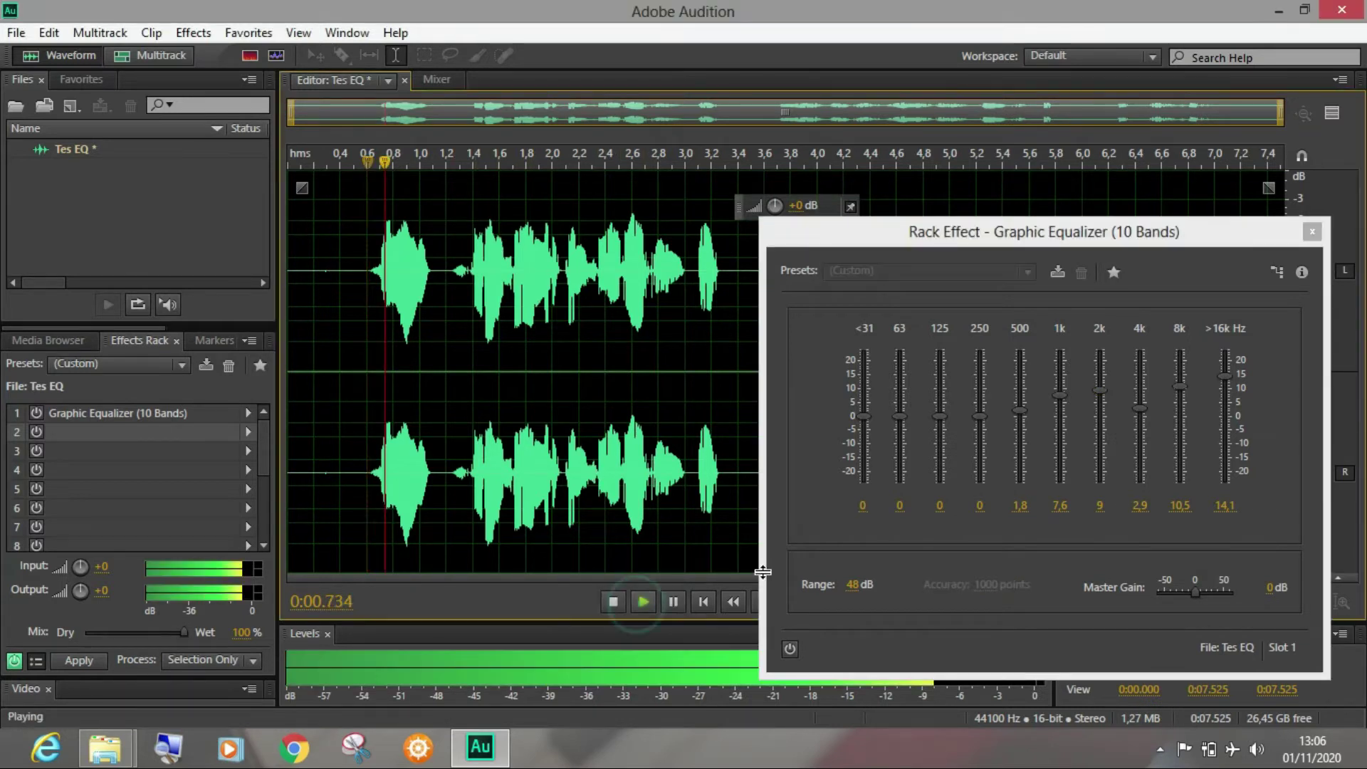
pyautogui.moveTo(940, 416); pyautogui.dragTo(861, 456)
pyautogui.press('space')
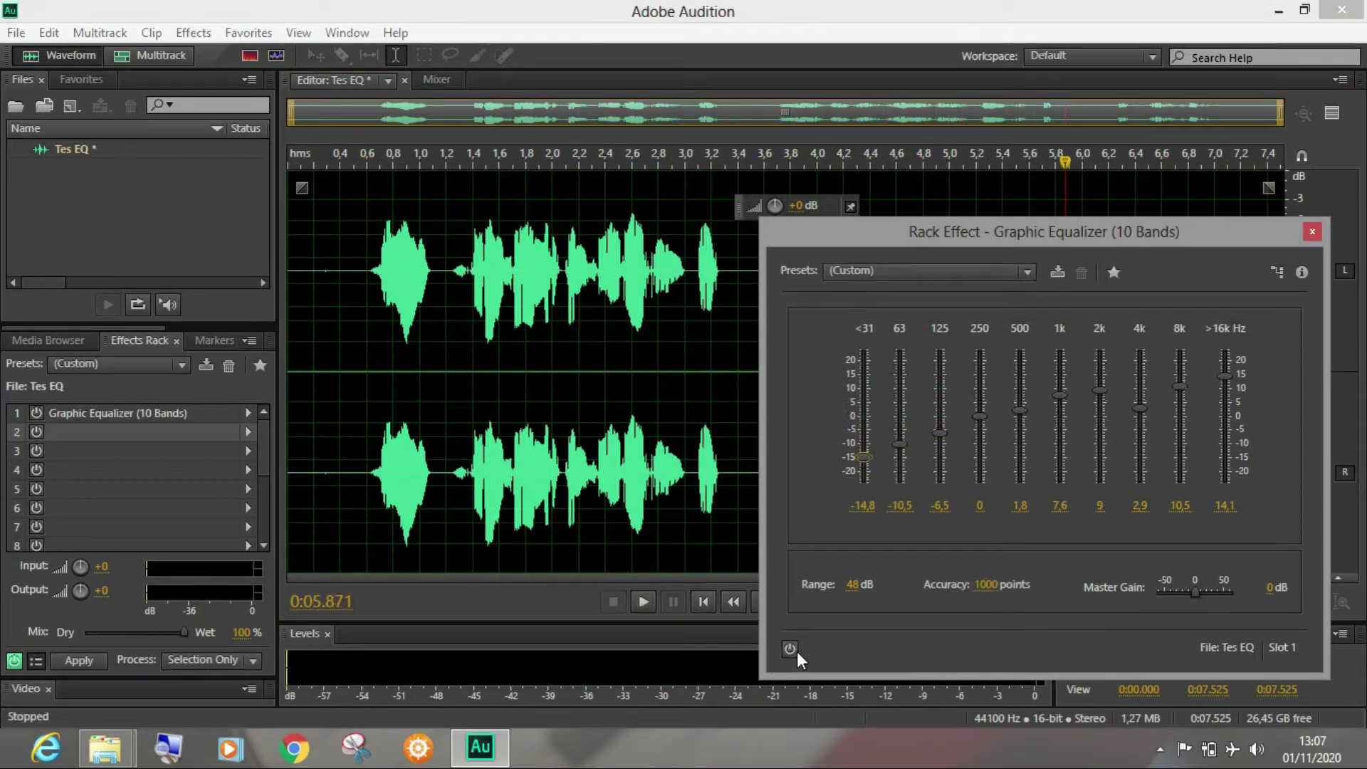
# Enable the equalizer and, during playback from about 0.6 seconds, set <31 Hz to -10.8, 63 Hz to -15.5 and 125 Hz to 6.5 dB
pyautogui.click(794, 650)
pyautogui.click(369, 161)
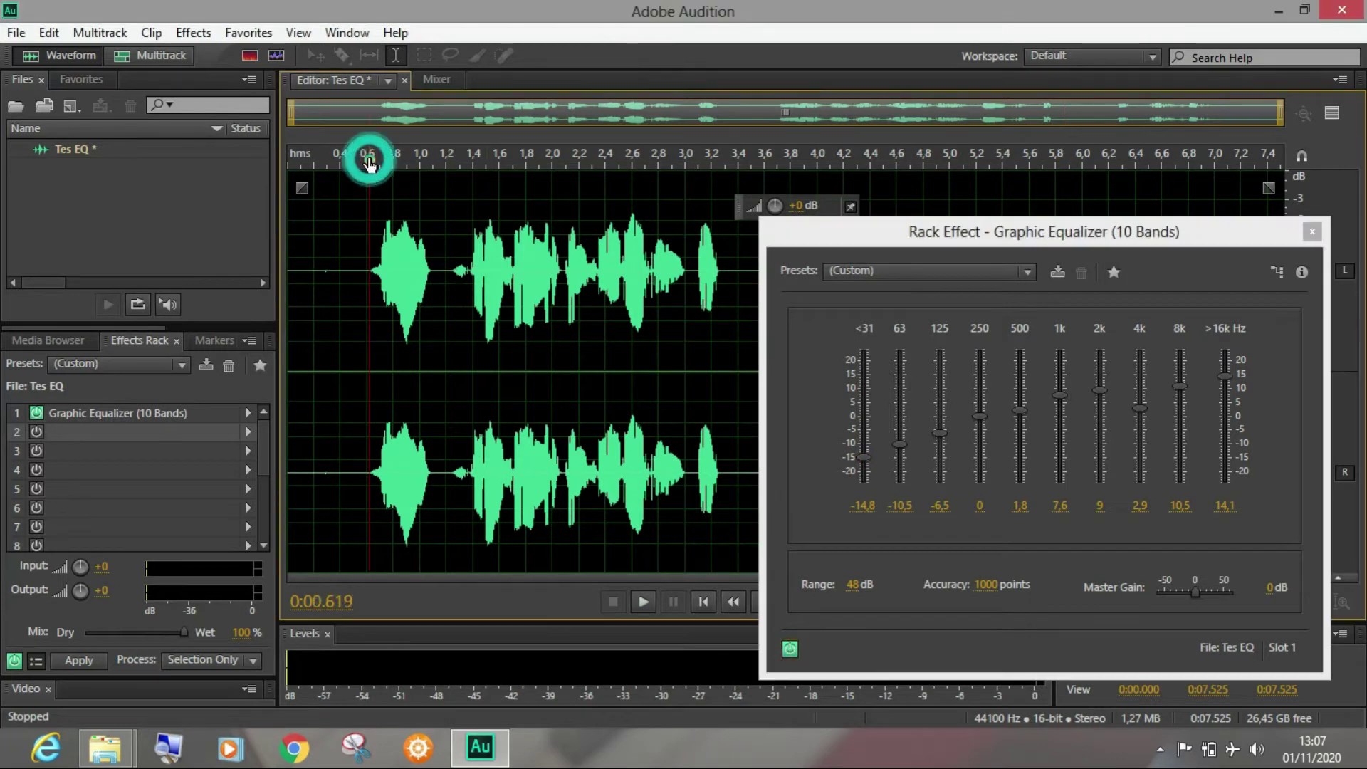
pyautogui.press('space')
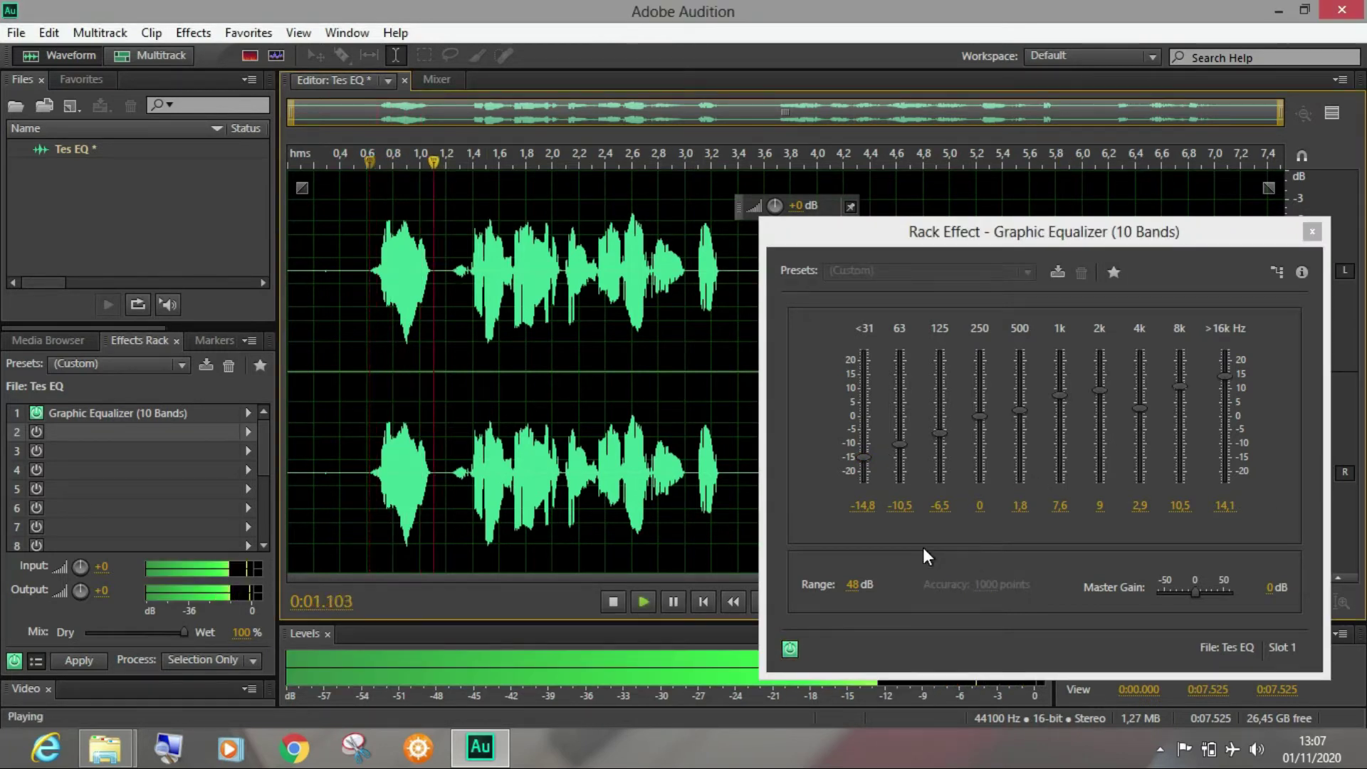
pyautogui.click(864, 455)
pyautogui.moveTo(865, 454); pyautogui.dragTo(900, 456)
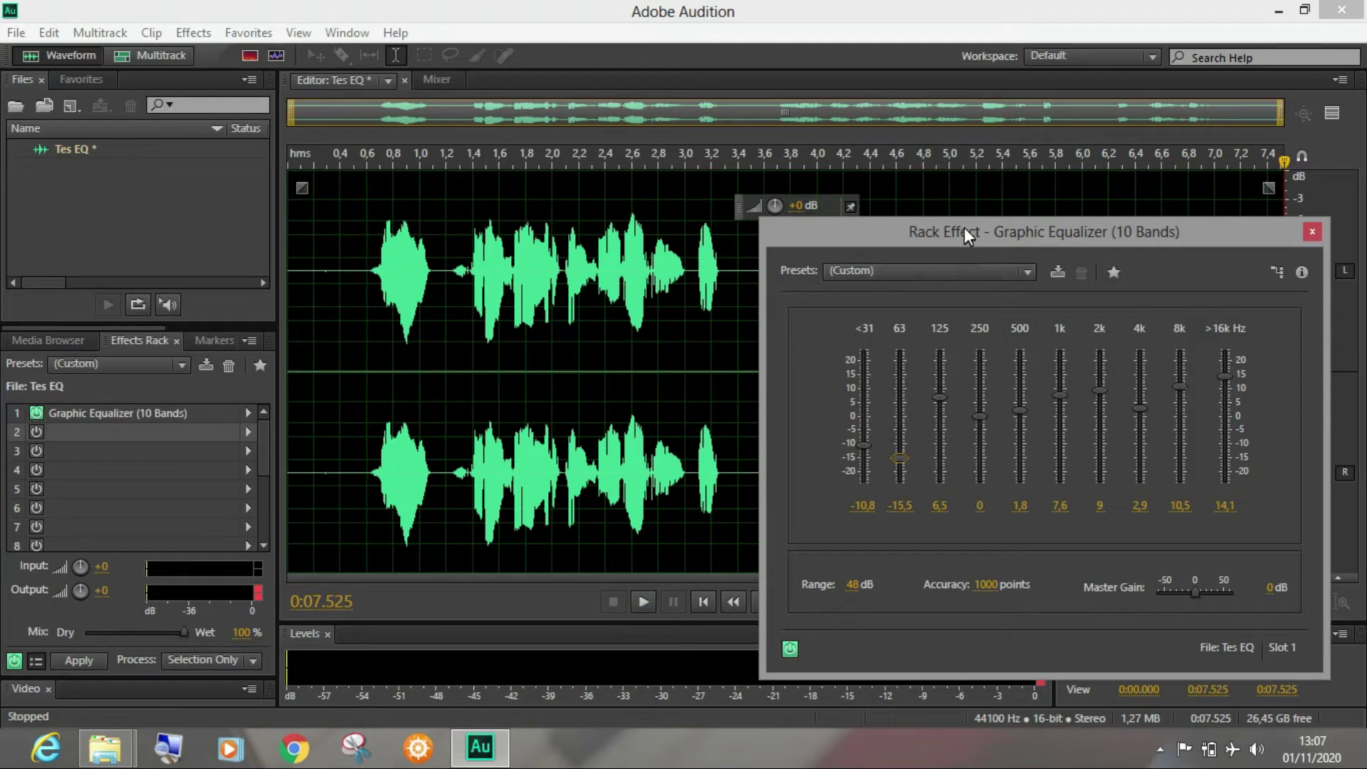
# Move the equalizer window clear of the transport controls and turn on loop playback
pyautogui.moveTo(964, 228); pyautogui.dragTo(176, 242)
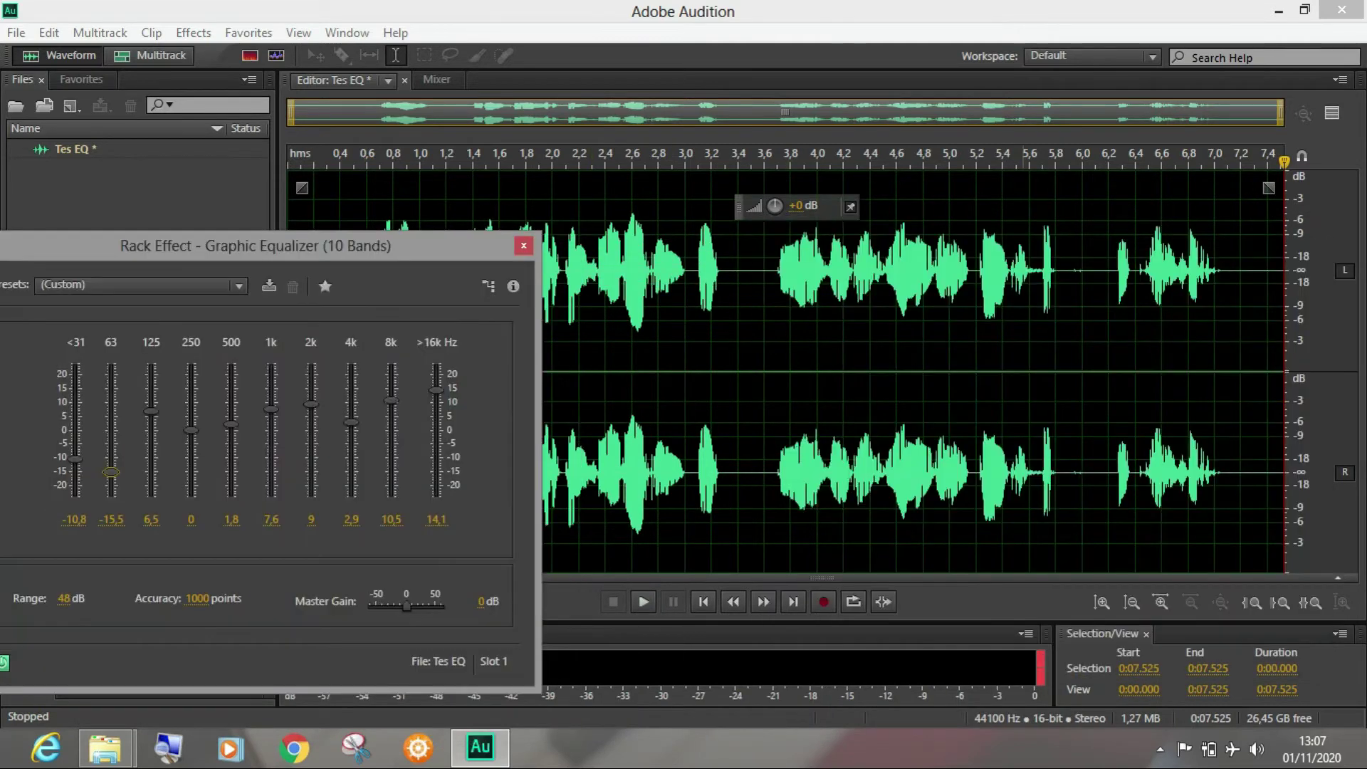
pyautogui.moveTo(497, 327); pyautogui.dragTo(1203, 391)
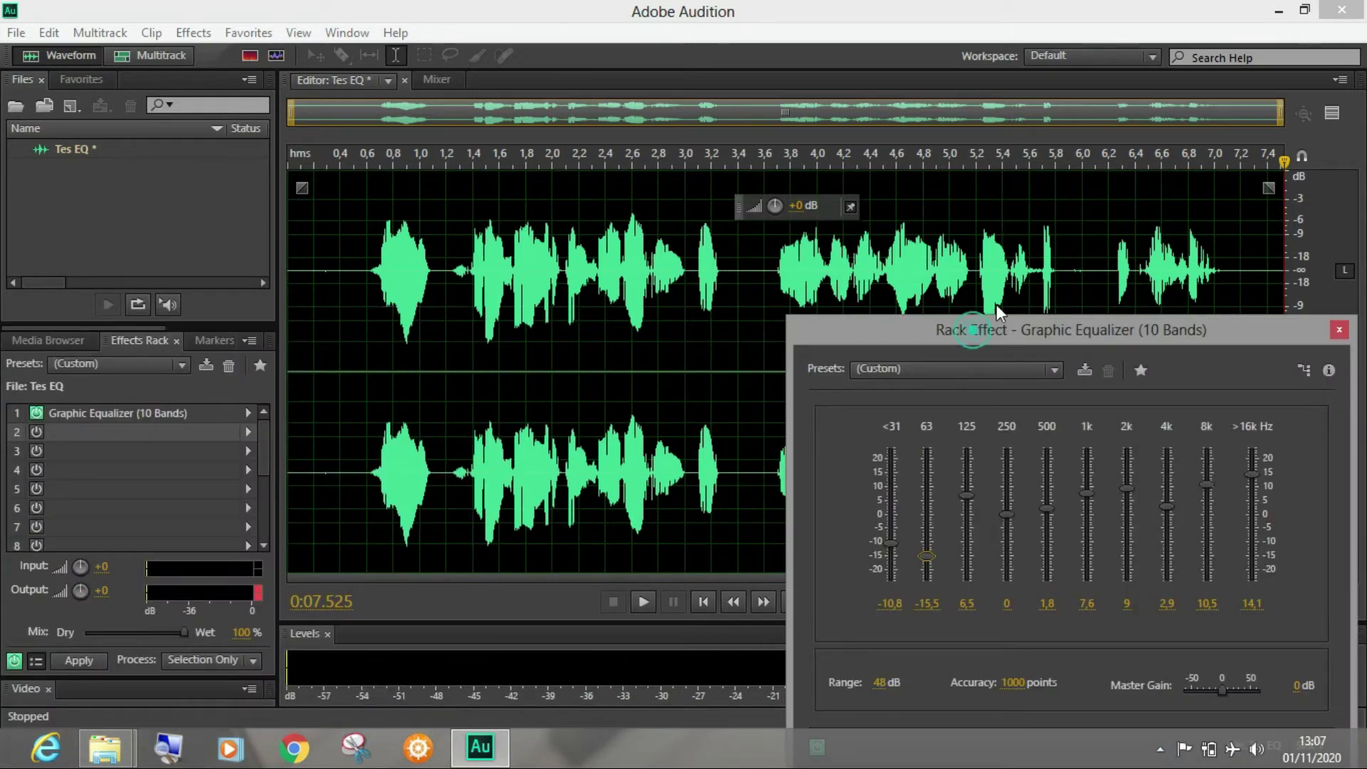
pyautogui.moveTo(997, 305); pyautogui.dragTo(1136, 170)
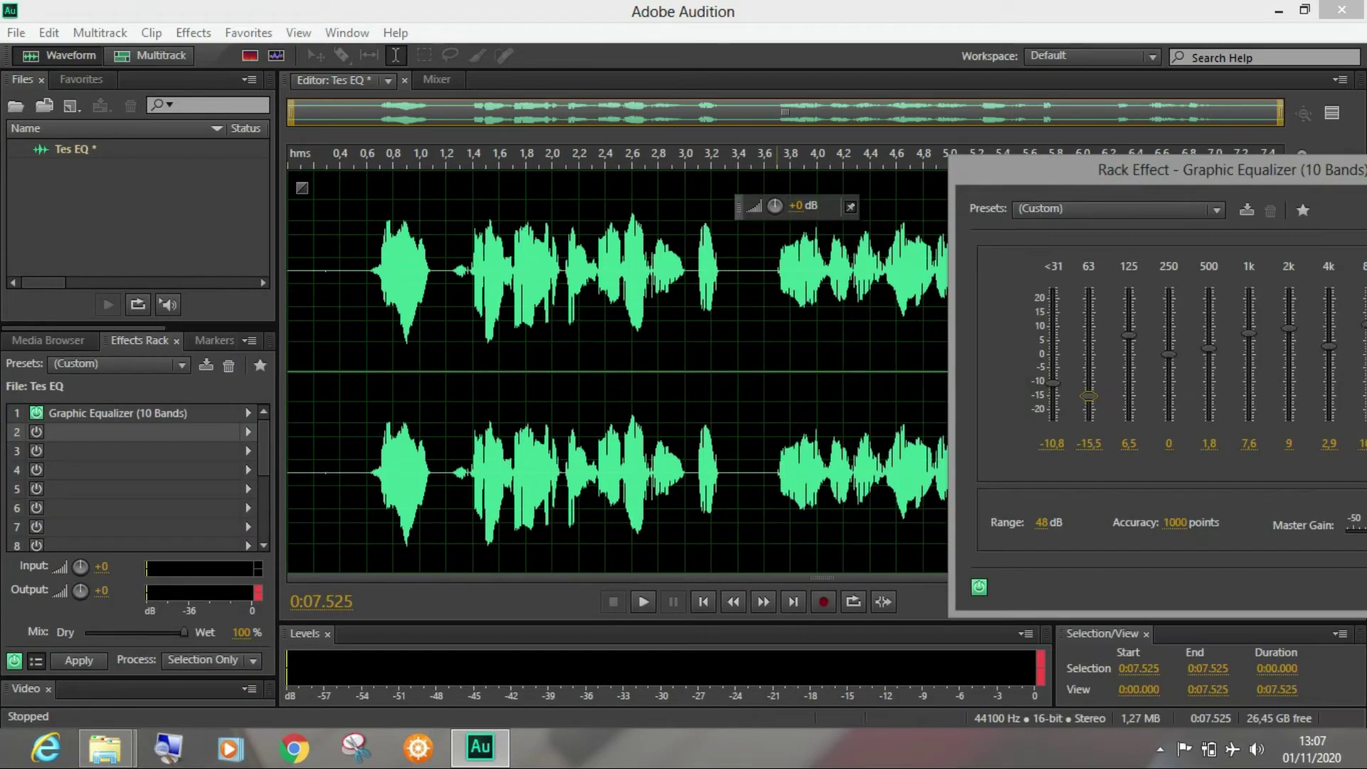
pyautogui.click(853, 602)
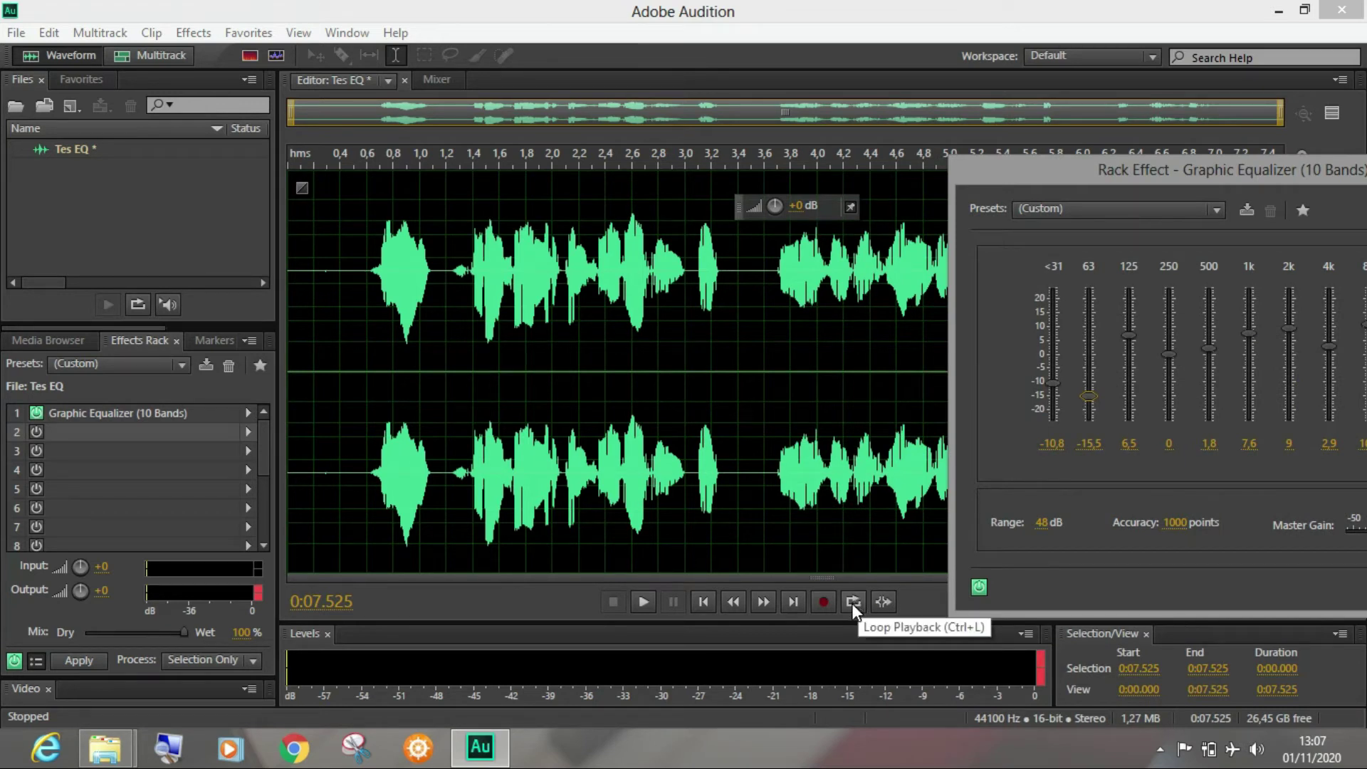
pyautogui.click(853, 603)
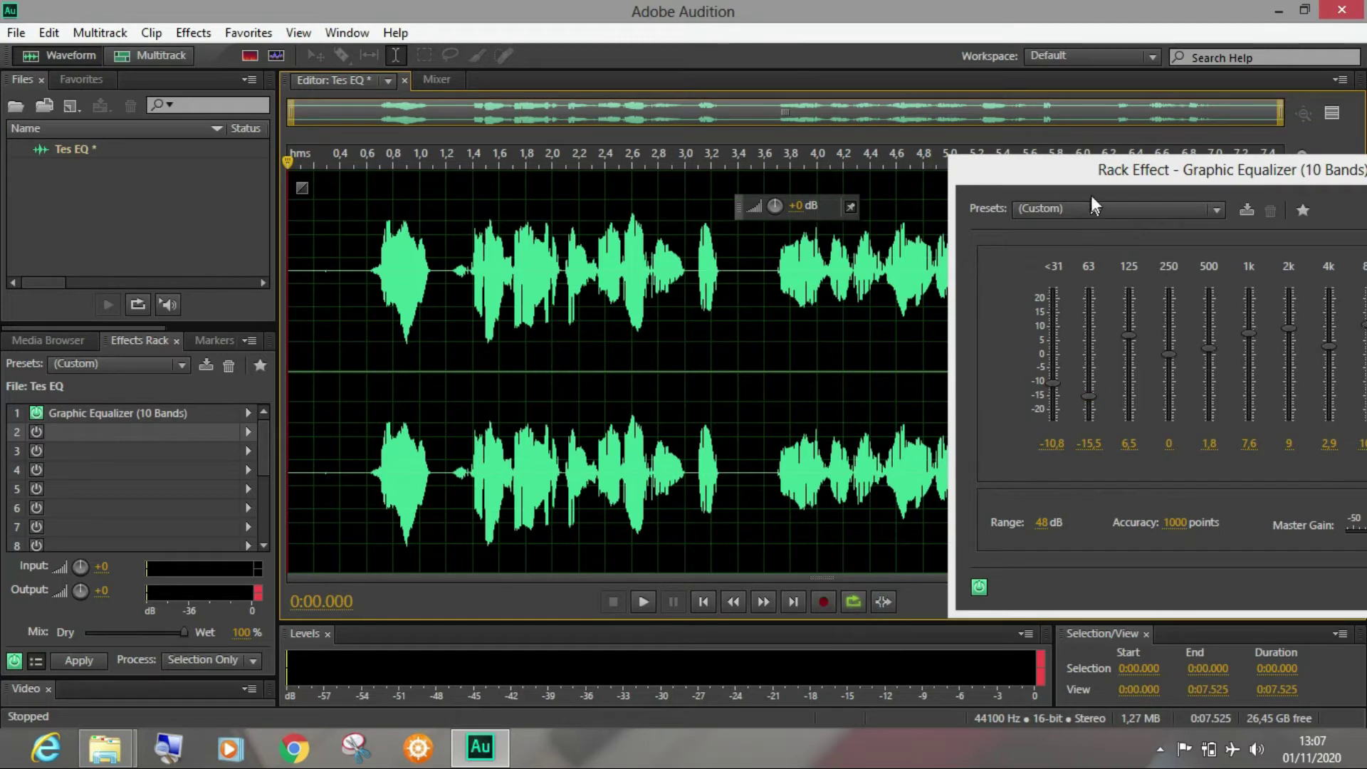
# During looped playback from the start, set 63 Hz to -13.4, 125 Hz to -5.1, 250 Hz to -1.1, 500 Hz to 4 and 1k to 9.7 dB
pyautogui.moveTo(1093, 175); pyautogui.dragTo(873, 236)
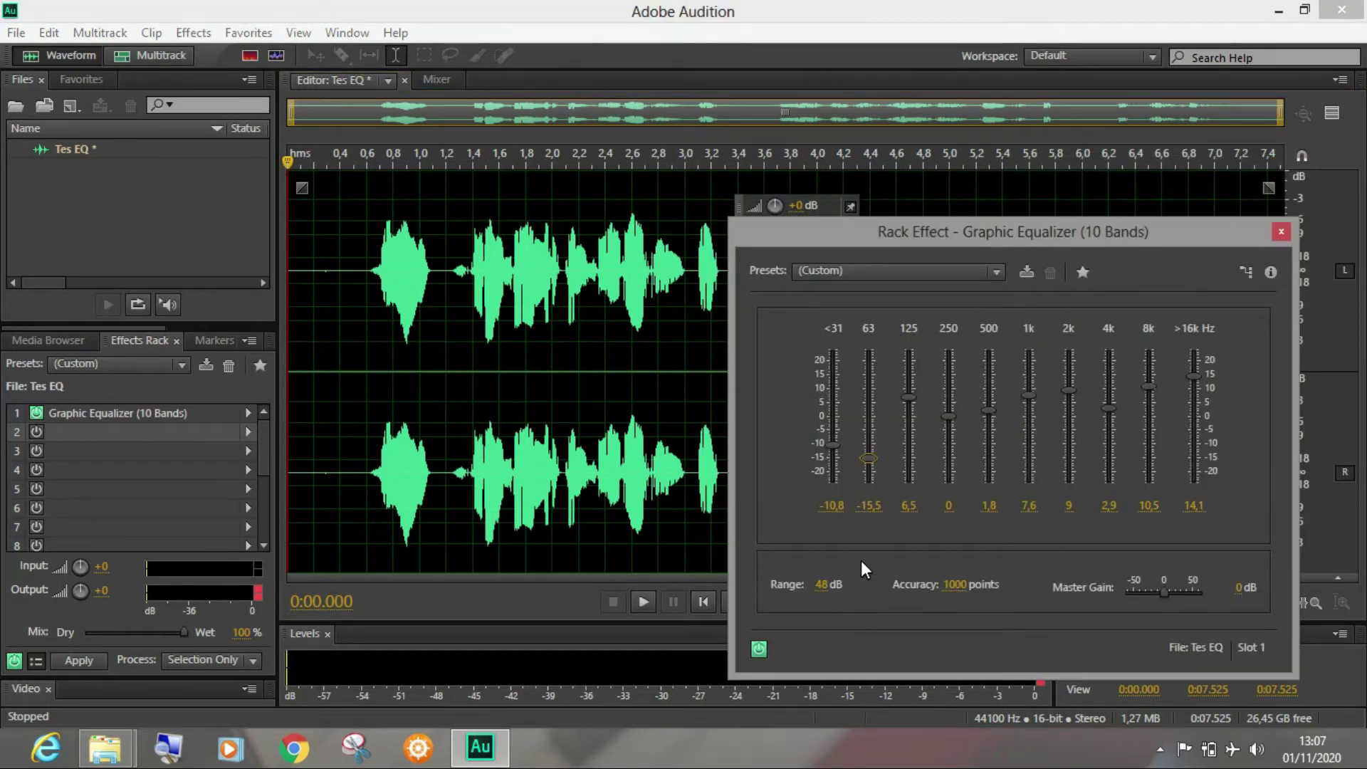
pyautogui.press('space')
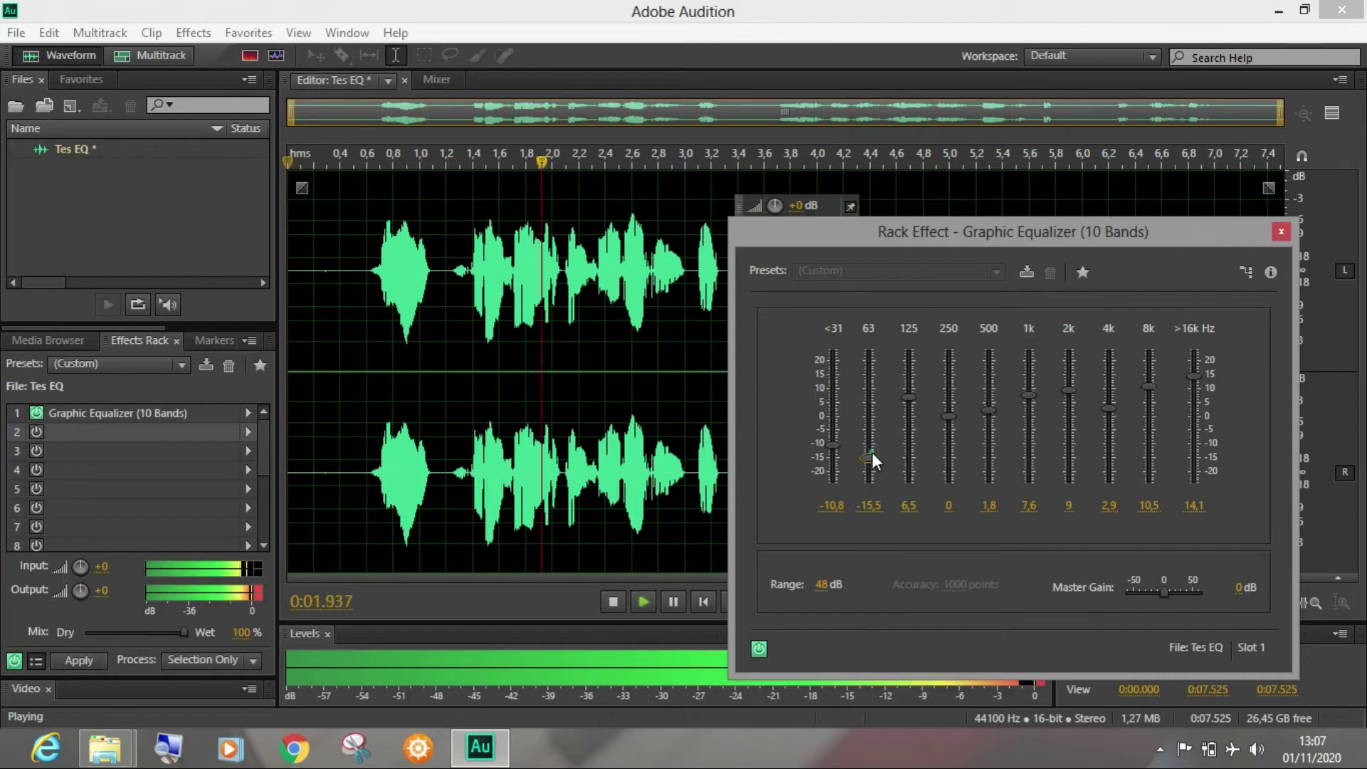
pyautogui.moveTo(873, 452)
pyautogui.mouseDown()
pyautogui.moveTo(874, 390)
pyautogui.moveTo(883, 454)
pyautogui.mouseUp()
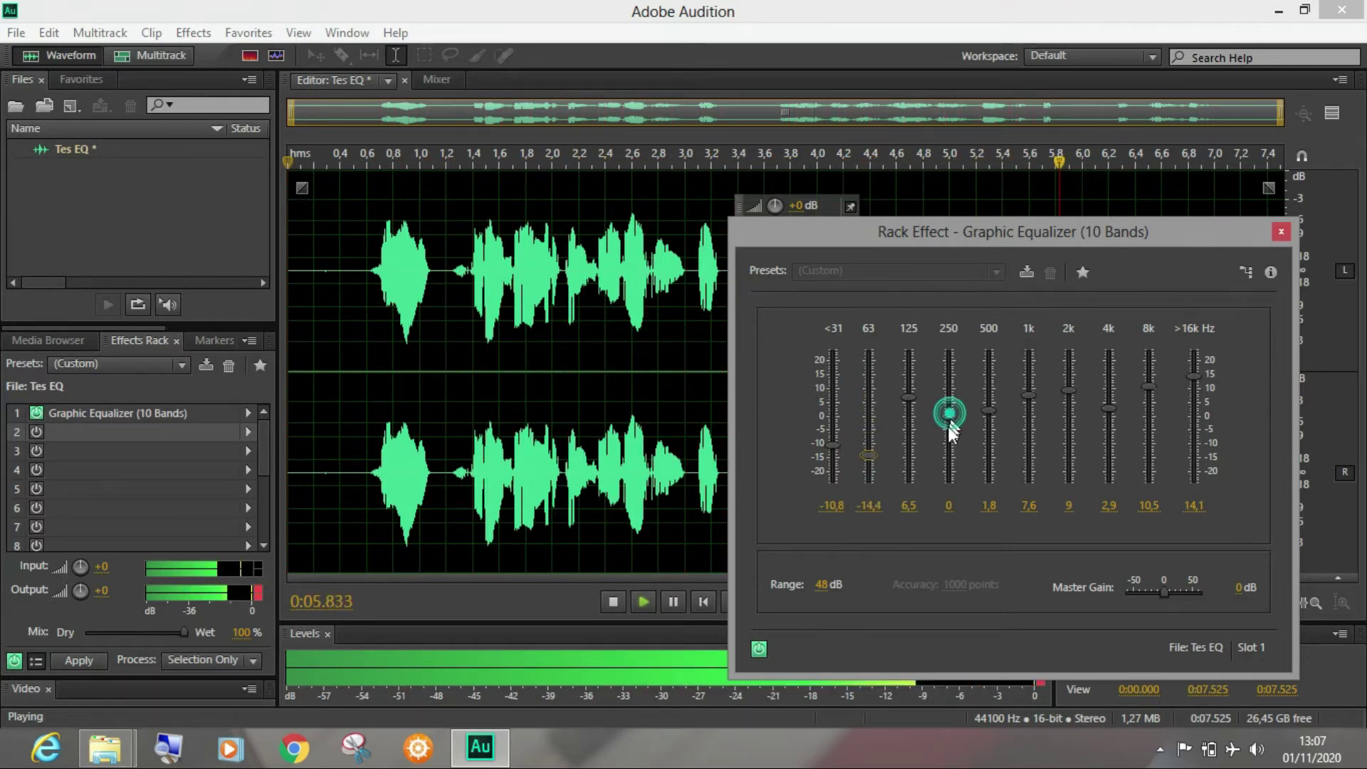
pyautogui.moveTo(949, 416); pyautogui.dragTo(989, 424)
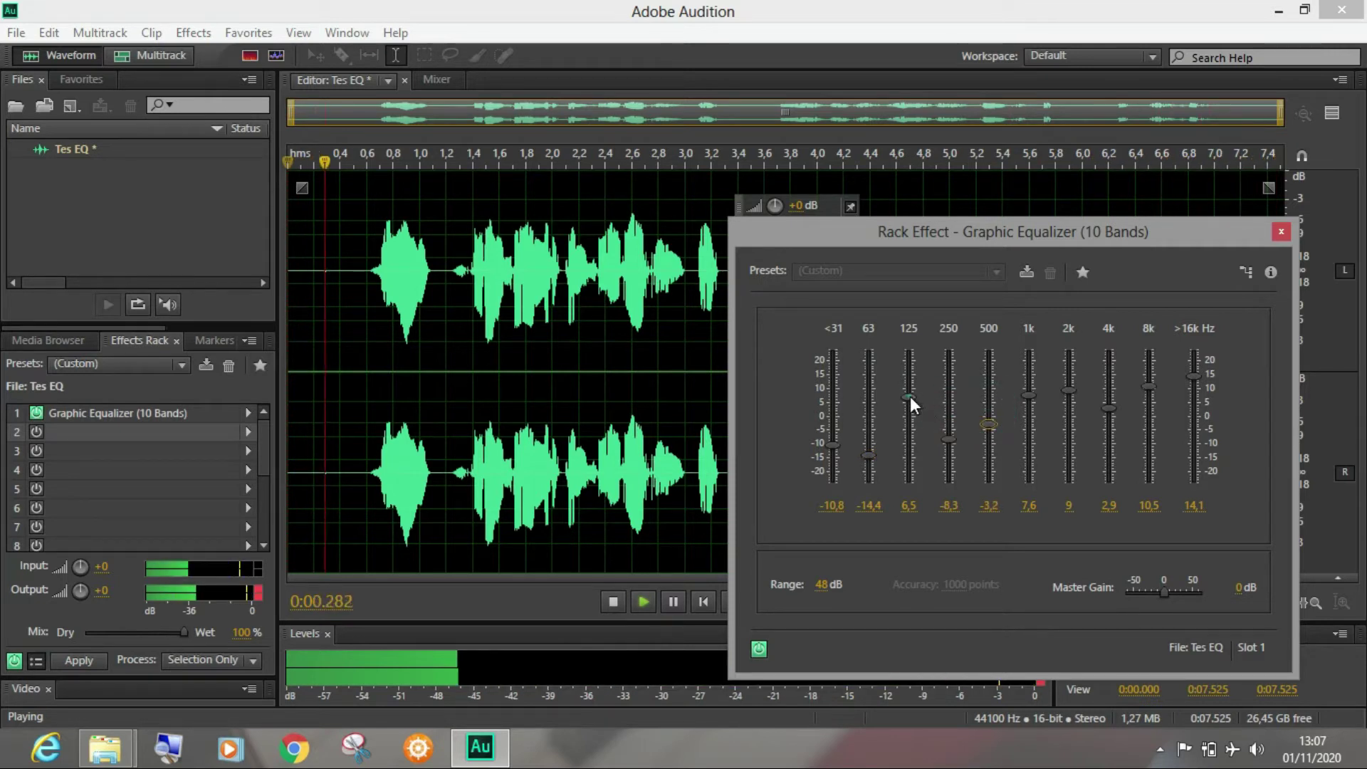
pyautogui.moveTo(909, 397); pyautogui.dragTo(908, 421)
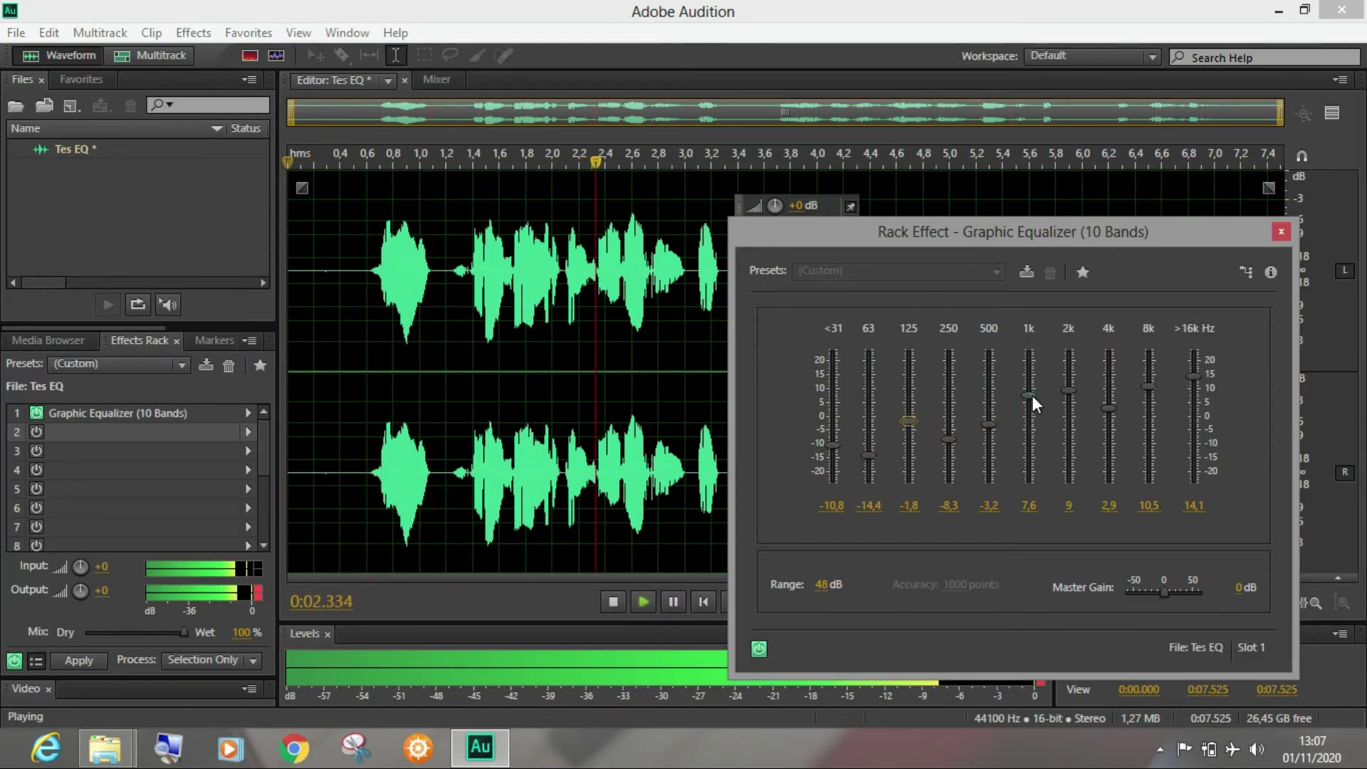
pyautogui.moveTo(1032, 395); pyautogui.dragTo(1032, 389)
pyautogui.moveTo(957, 437); pyautogui.dragTo(867, 450)
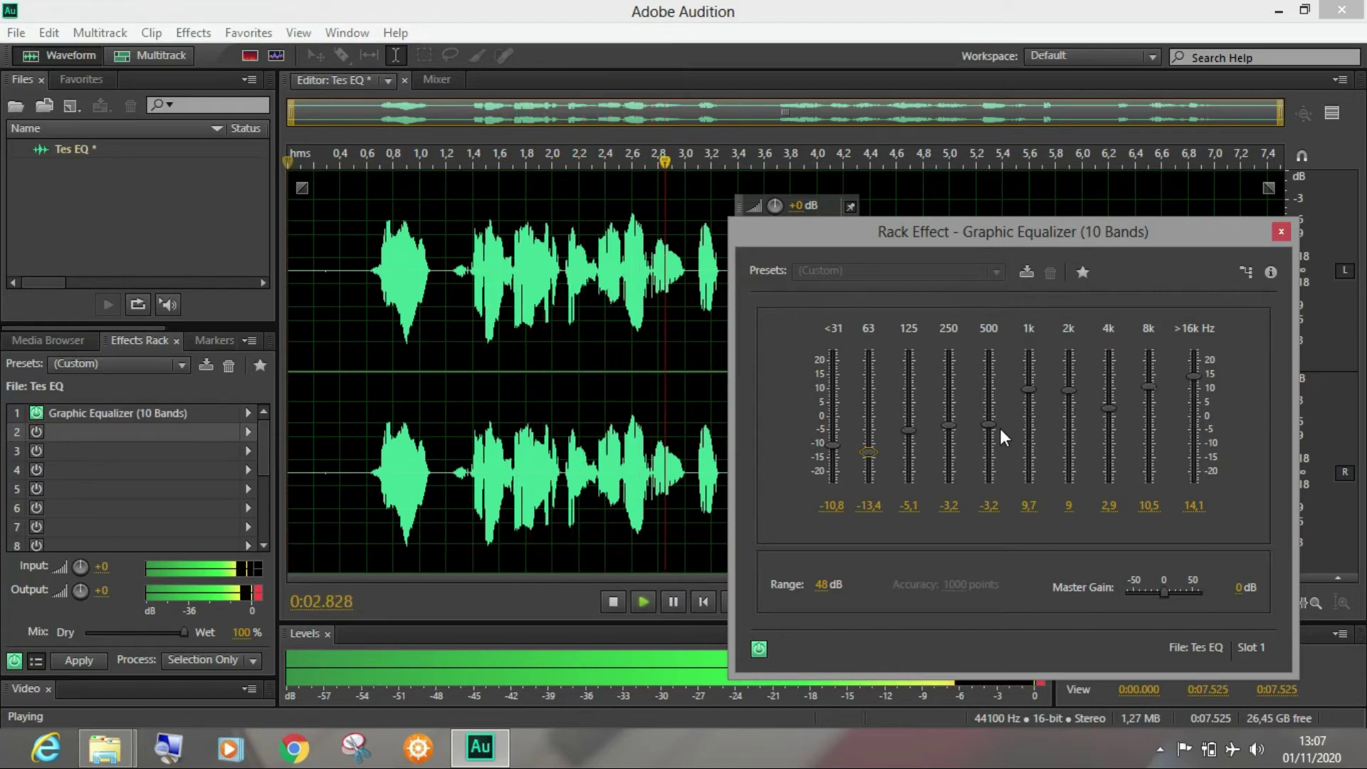
pyautogui.moveTo(989, 425); pyautogui.dragTo(949, 419)
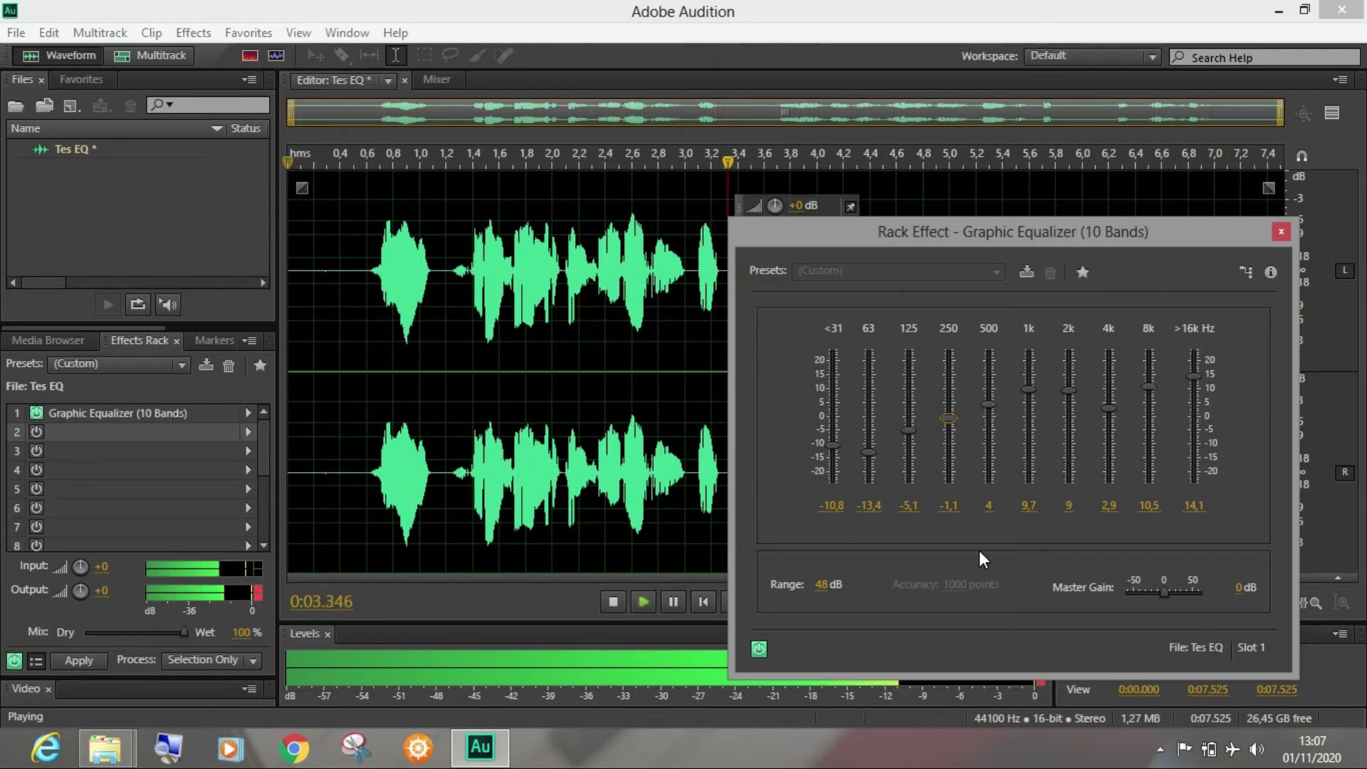
pyautogui.press('space')
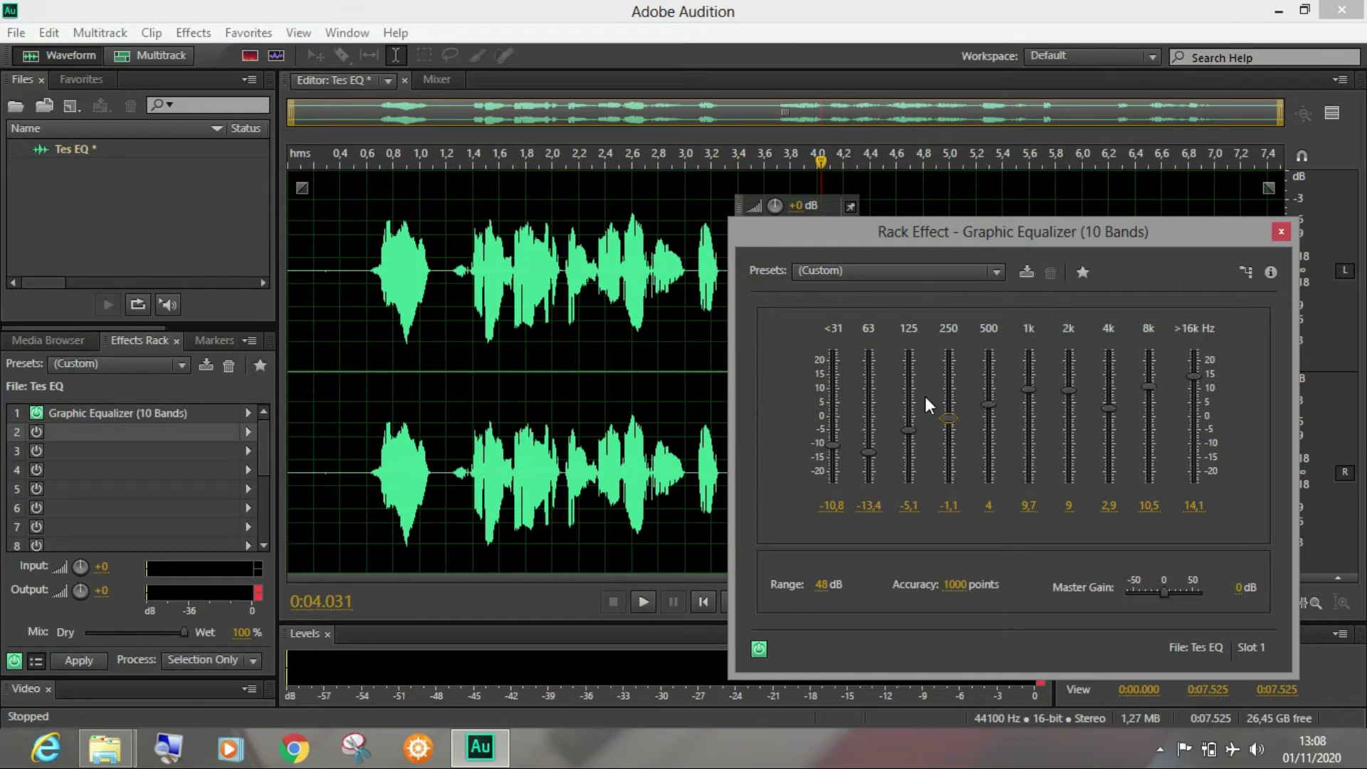
# Bypass the 10-band equalizer and play the recording from about 0.6 seconds to hear the unprocessed sound
pyautogui.moveTo(970, 232); pyautogui.dragTo(979, 181)
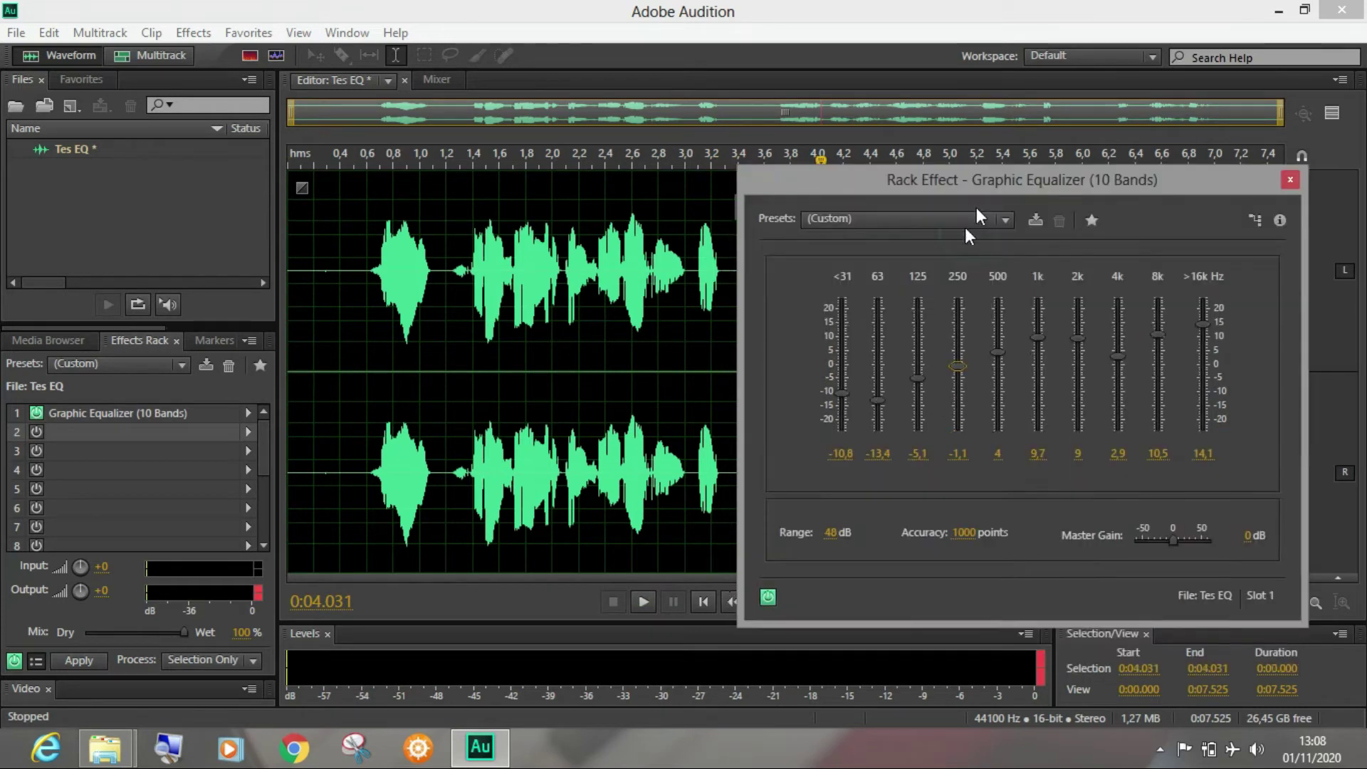
pyautogui.click(367, 158)
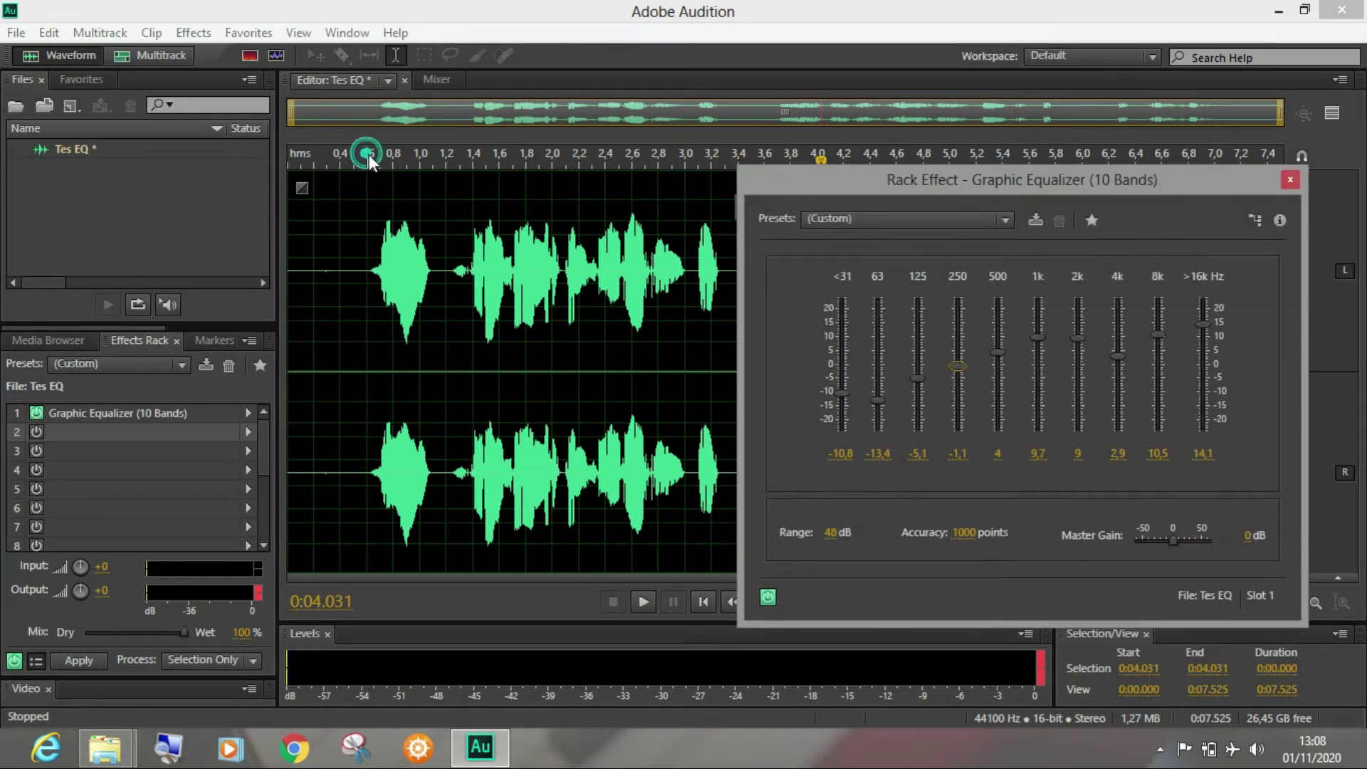
pyautogui.click(767, 599)
pyautogui.press('space')
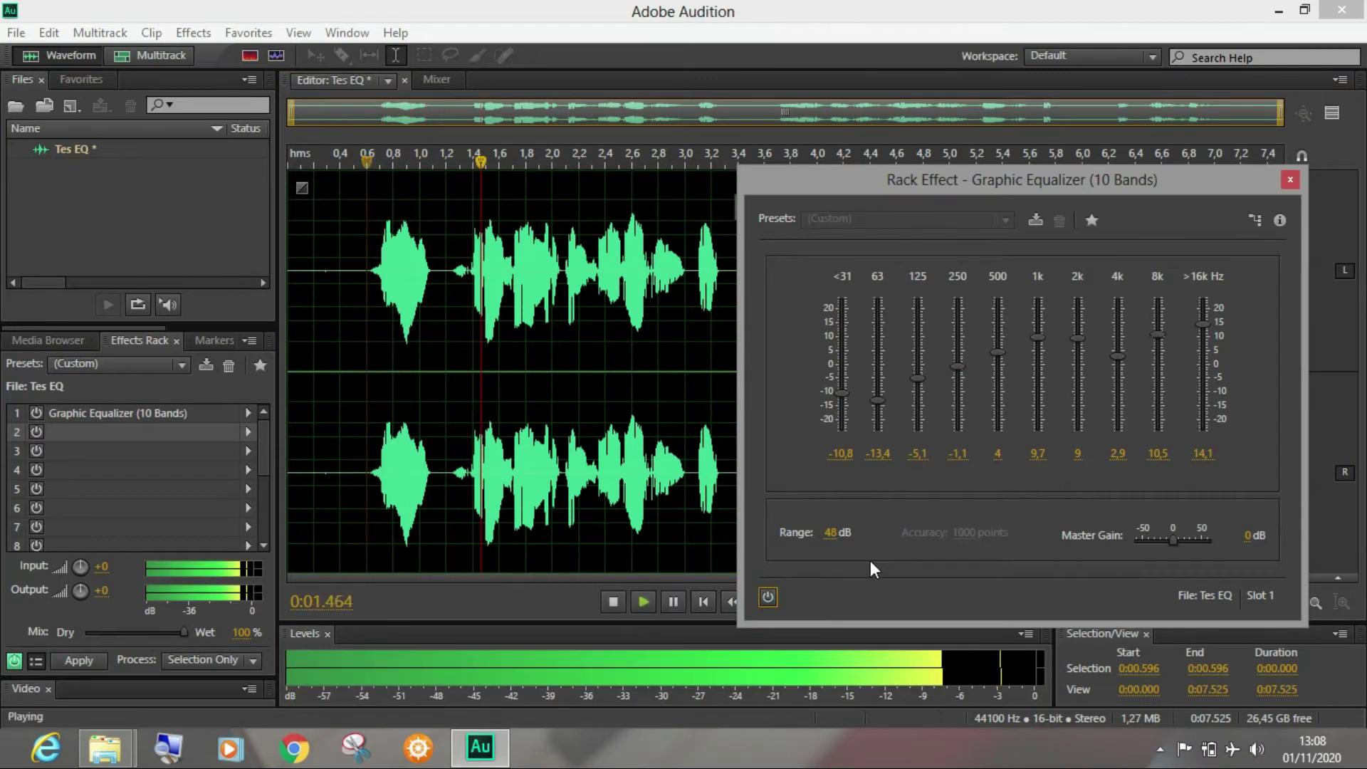
pyautogui.press('space')
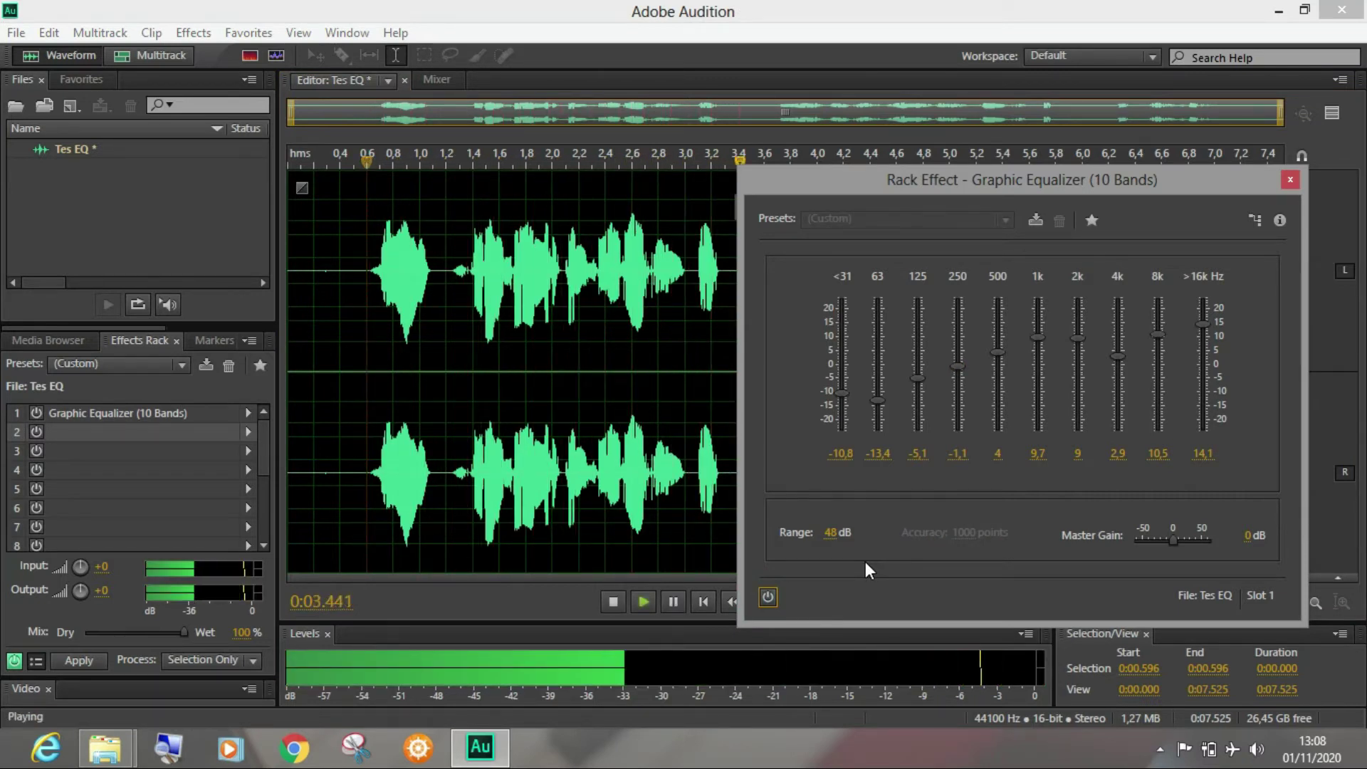
# Enable the equalizer again and play the recording from about 0.64 seconds to hear the processed sound
pyautogui.click(767, 599)
pyautogui.click(372, 158)
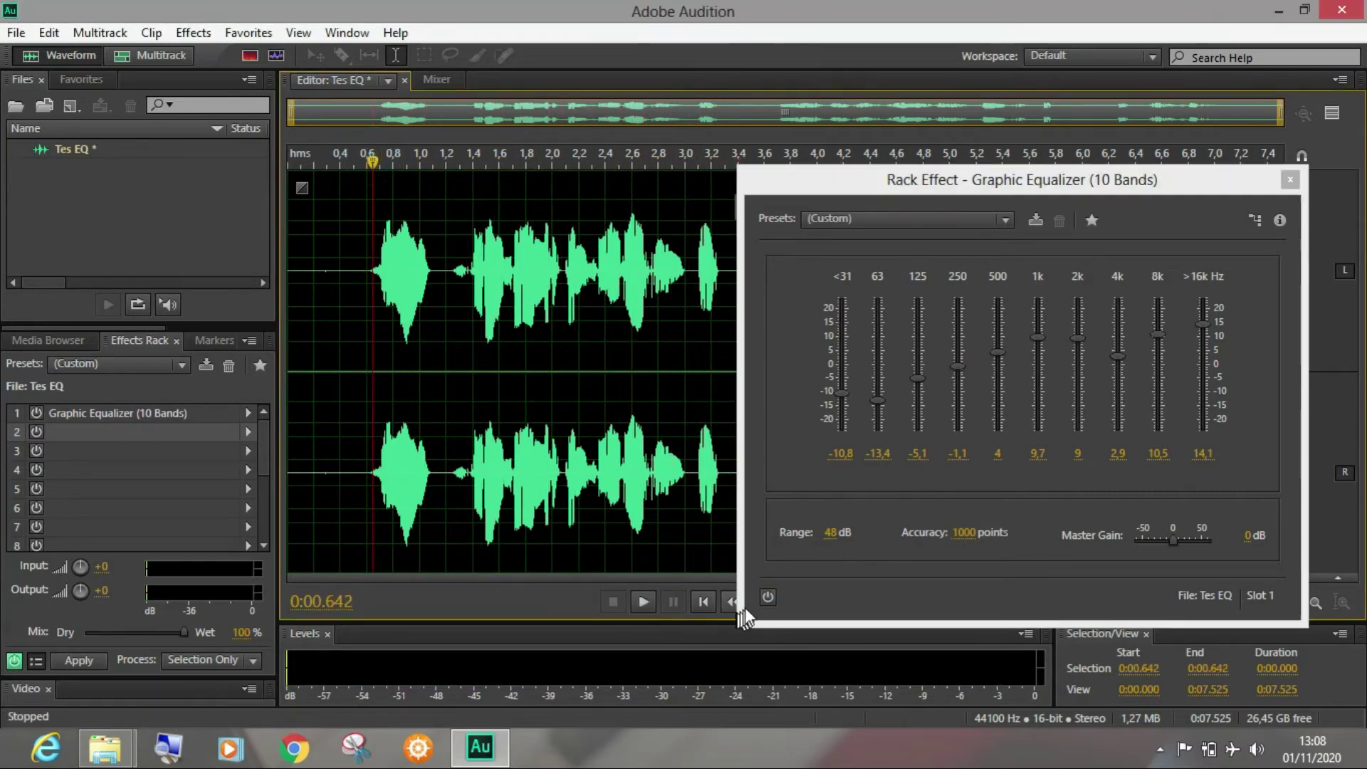
pyautogui.click(768, 596)
pyautogui.press('space')
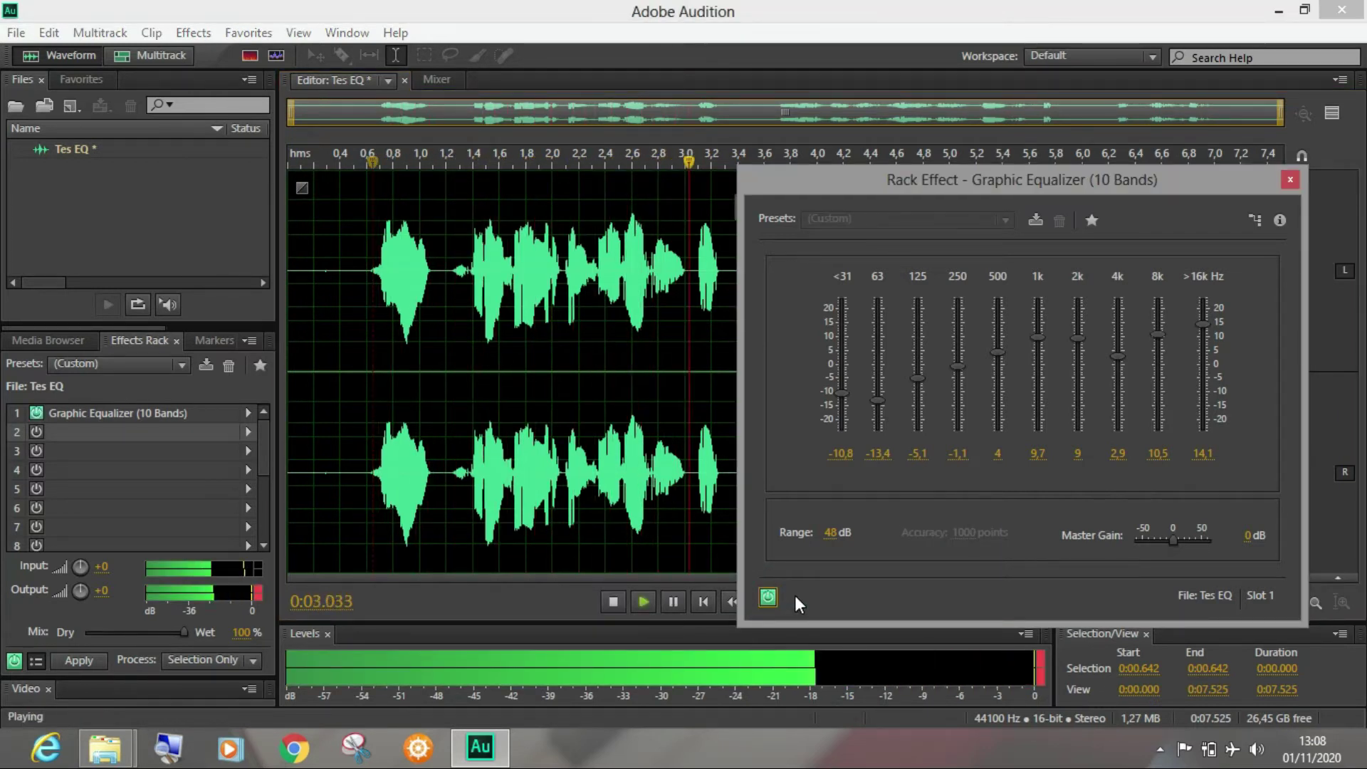
pyautogui.press('space')
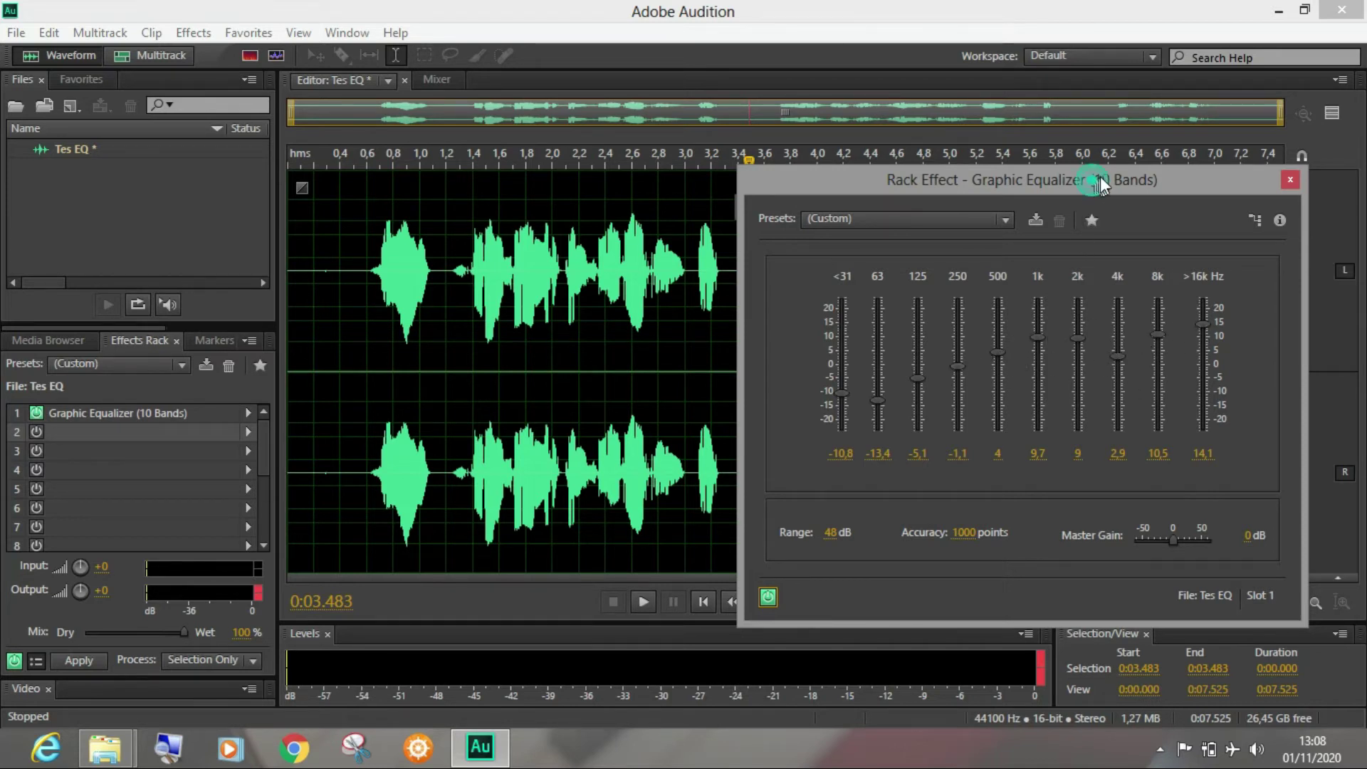
# Move the equalizer window aside, place the playhead at about 0.68 seconds and set the master gain to -5 dB
pyautogui.moveTo(1100, 184); pyautogui.dragTo(1133, 171)
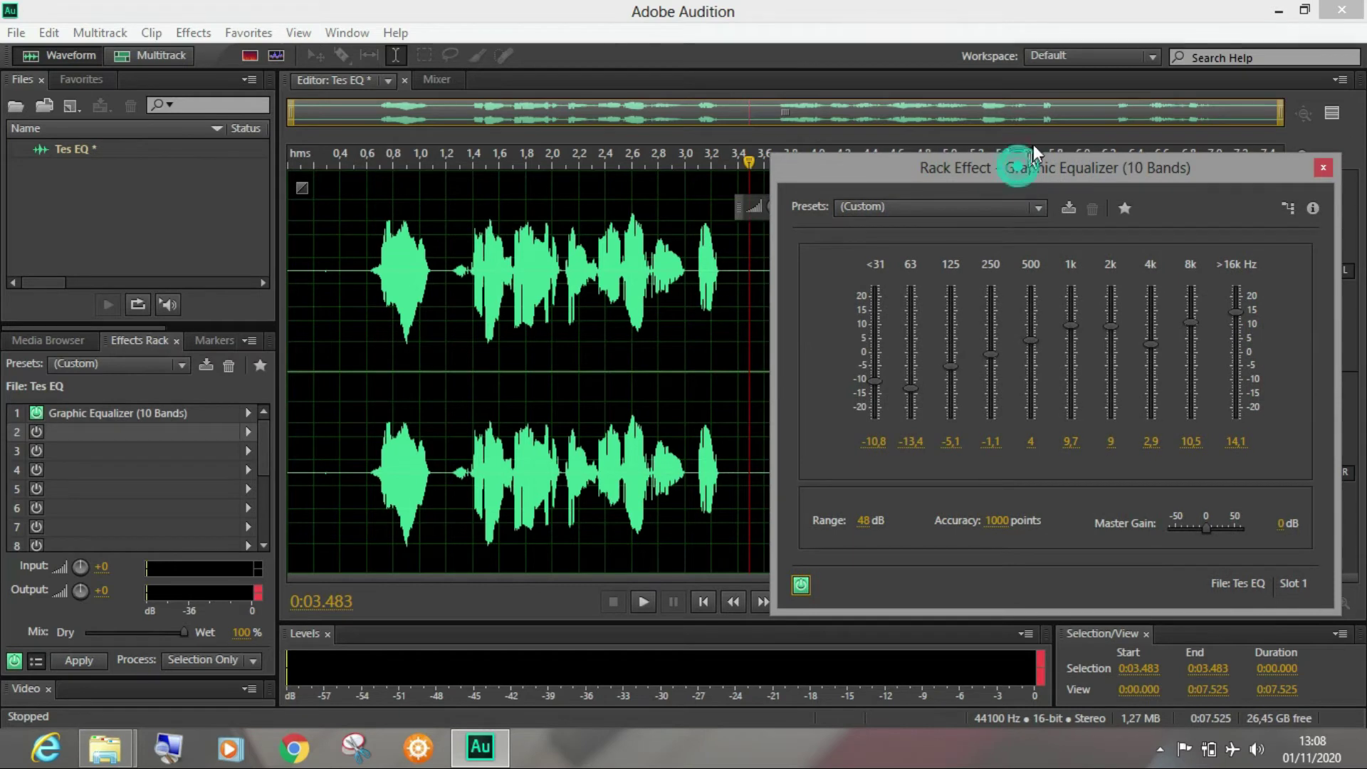
pyautogui.moveTo(1018, 168); pyautogui.dragTo(1049, 113)
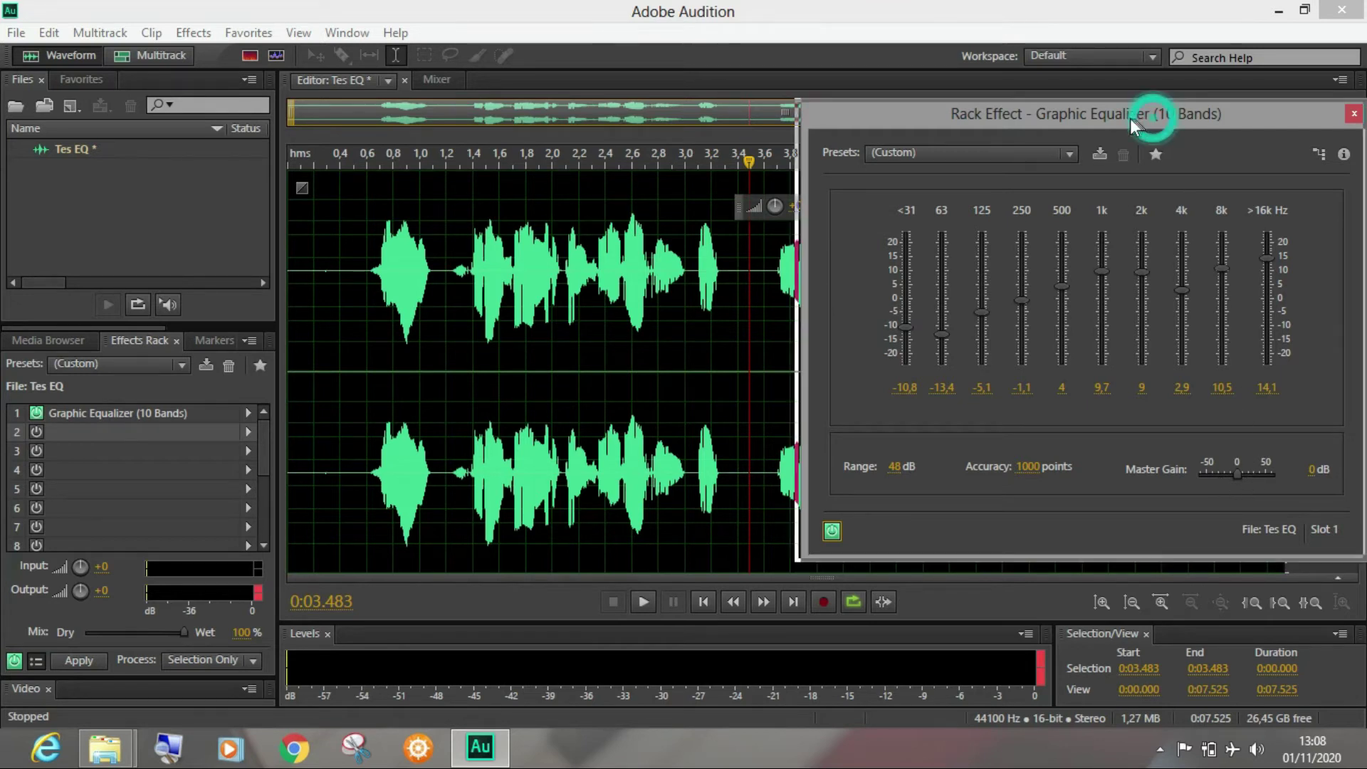
pyautogui.moveTo(1154, 118); pyautogui.dragTo(1117, 119)
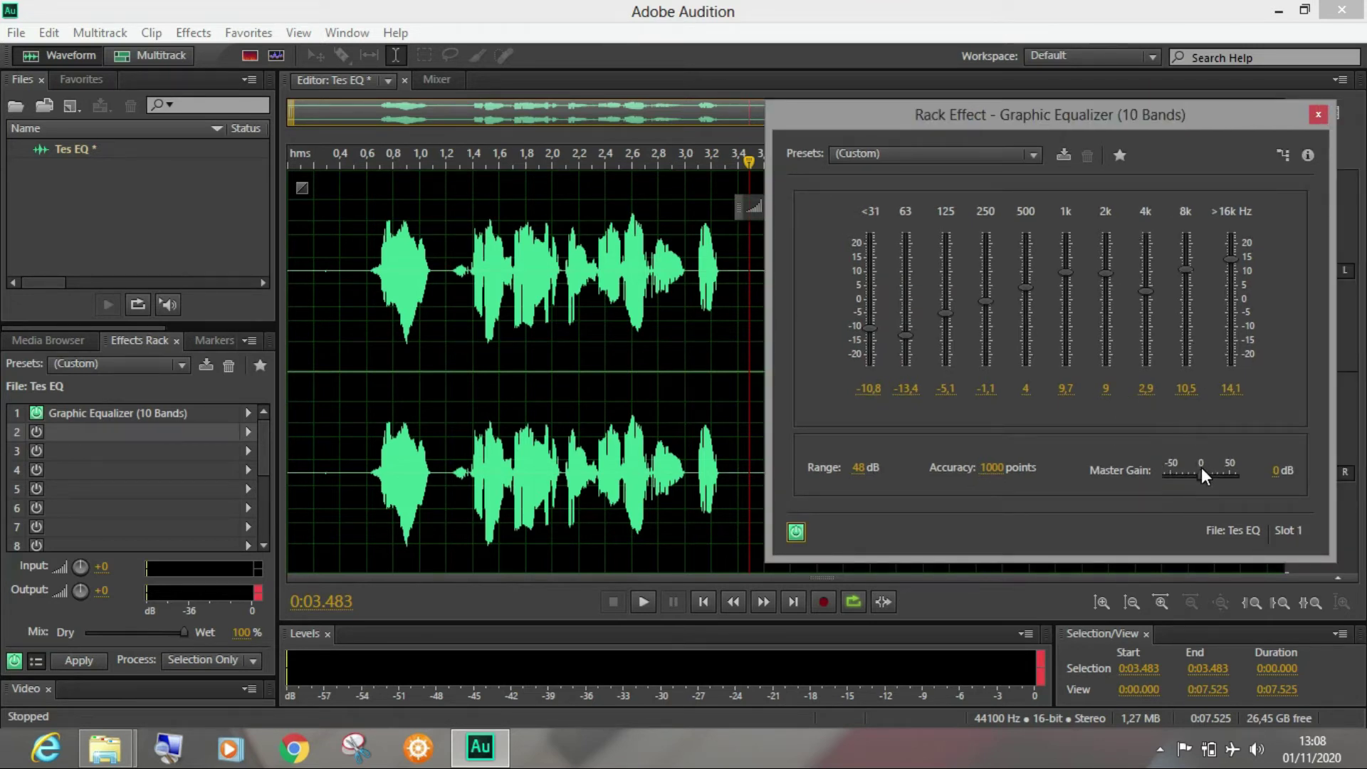
pyautogui.click(377, 157)
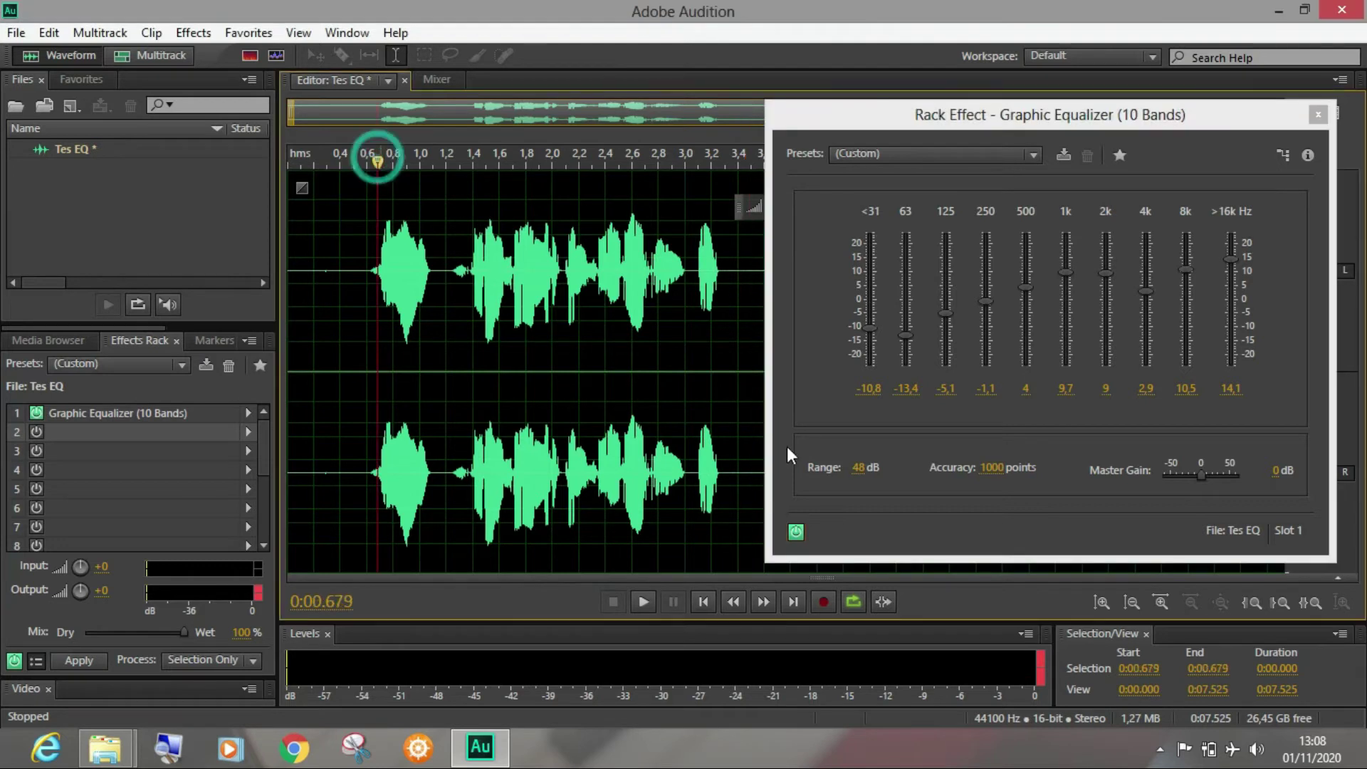
pyautogui.moveTo(1201, 476); pyautogui.dragTo(1199, 474)
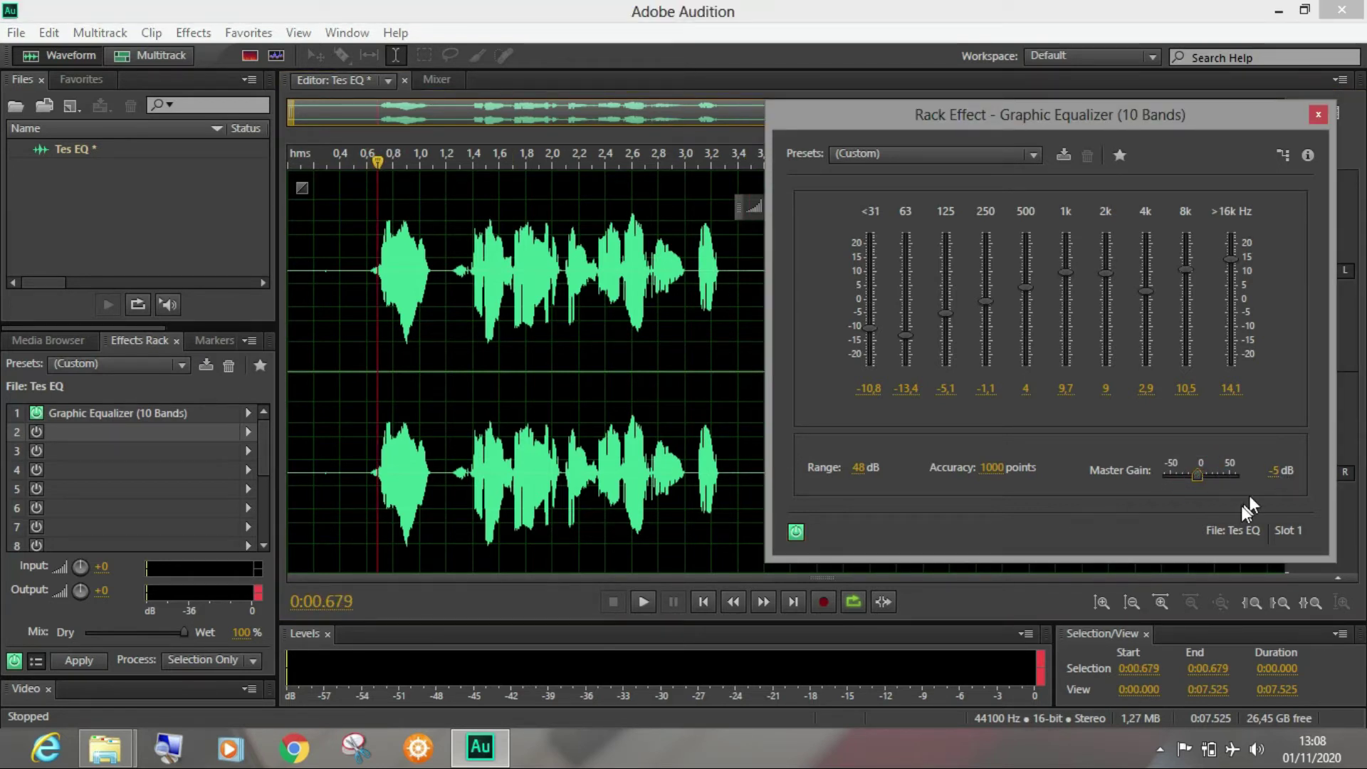
# Reset the clipping indicators of the rack's output meter and the Levels meter, and play the recording from about 0.68 seconds
pyautogui.click(258, 593)
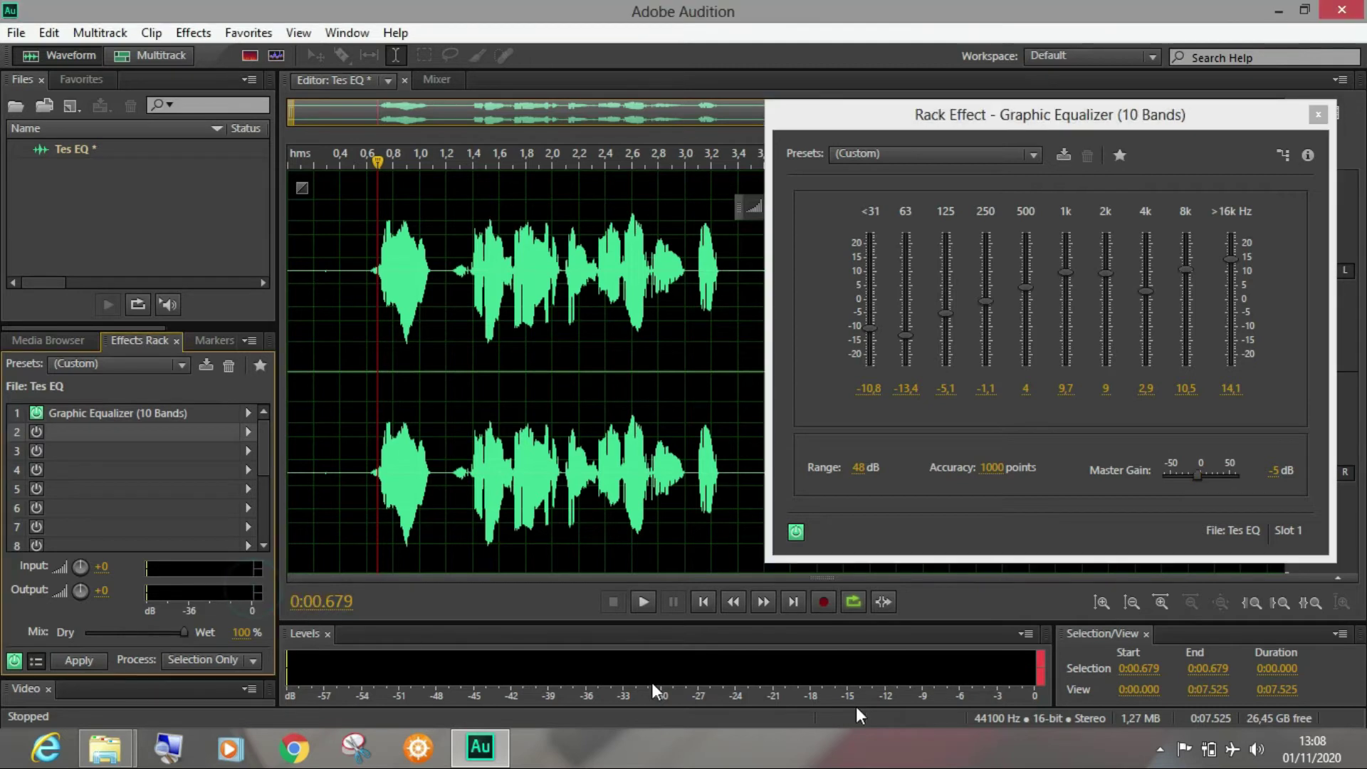
pyautogui.click(1044, 667)
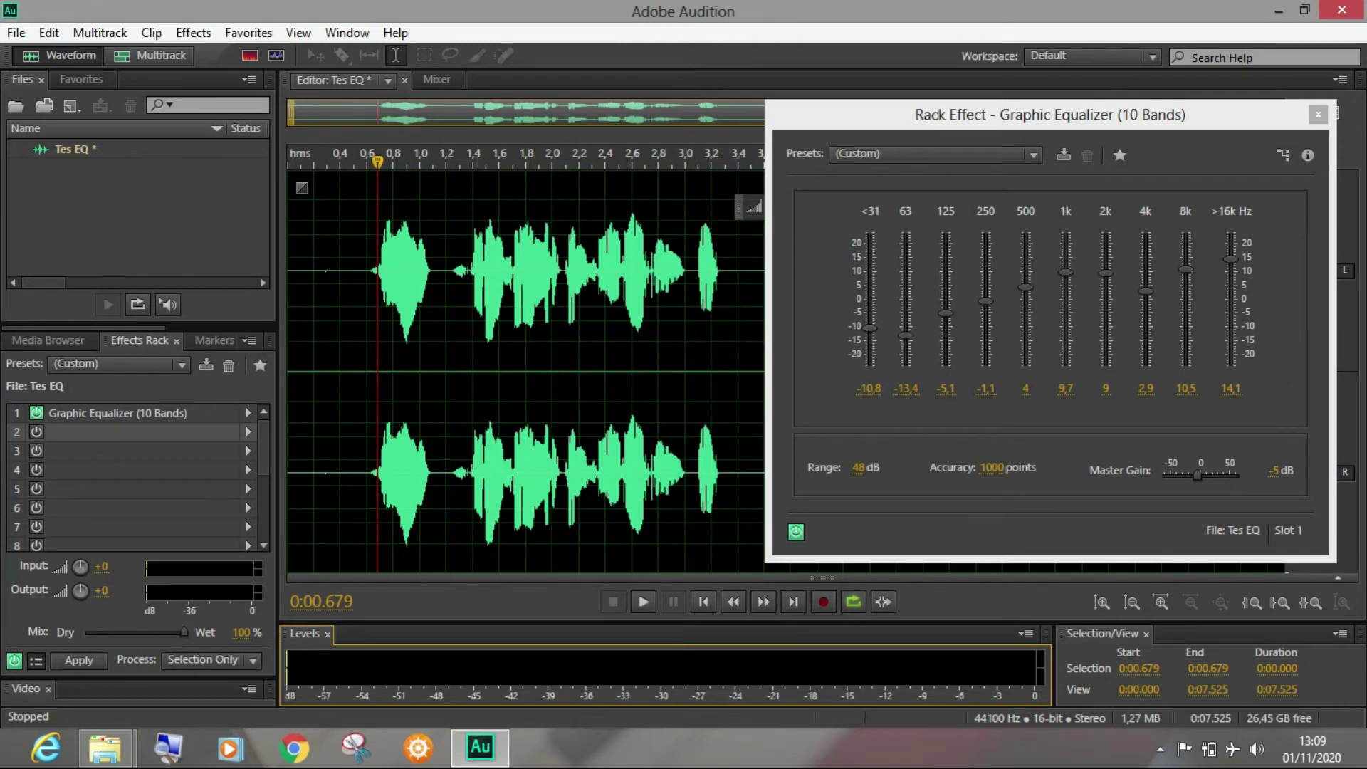
pyautogui.press('space')
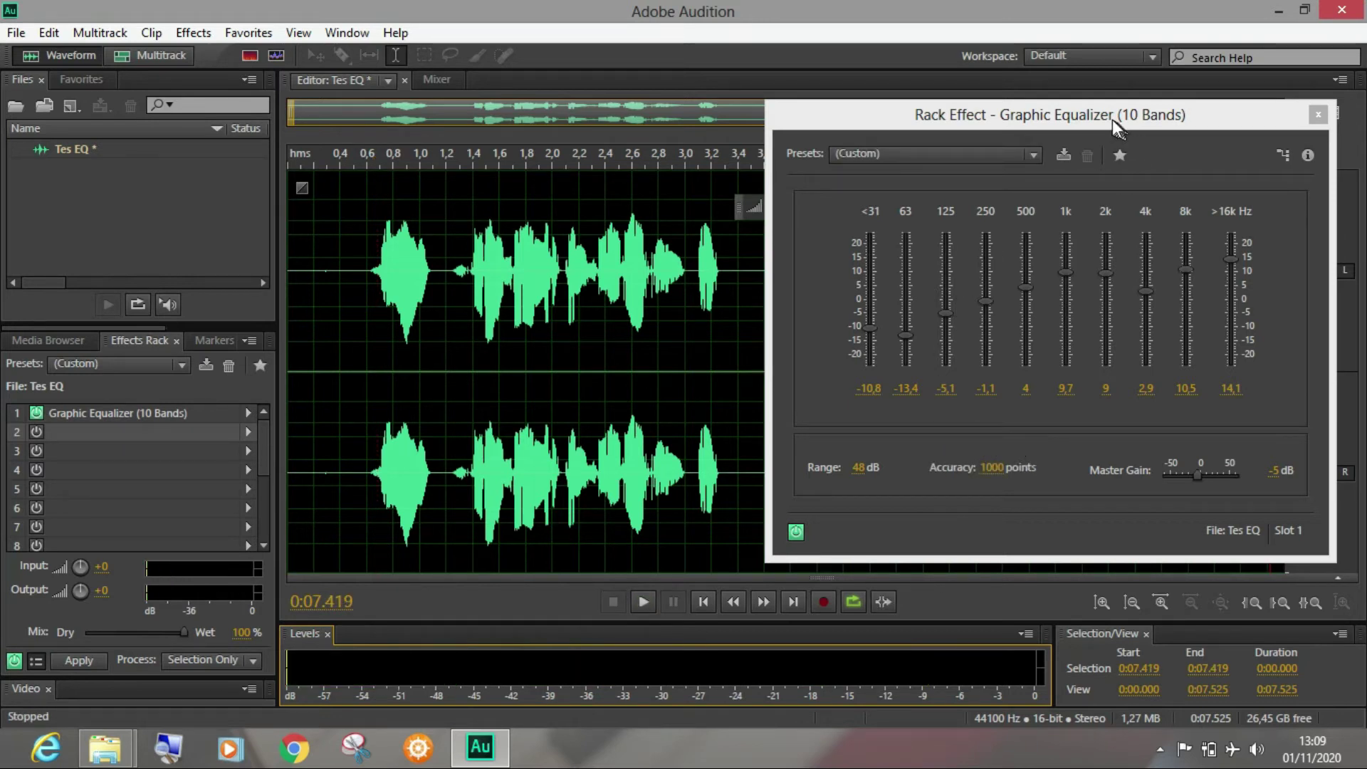
# Close the equalizer window and place the playhead at about 1.24 seconds
pyautogui.moveTo(1114, 127); pyautogui.dragTo(1028, 161)
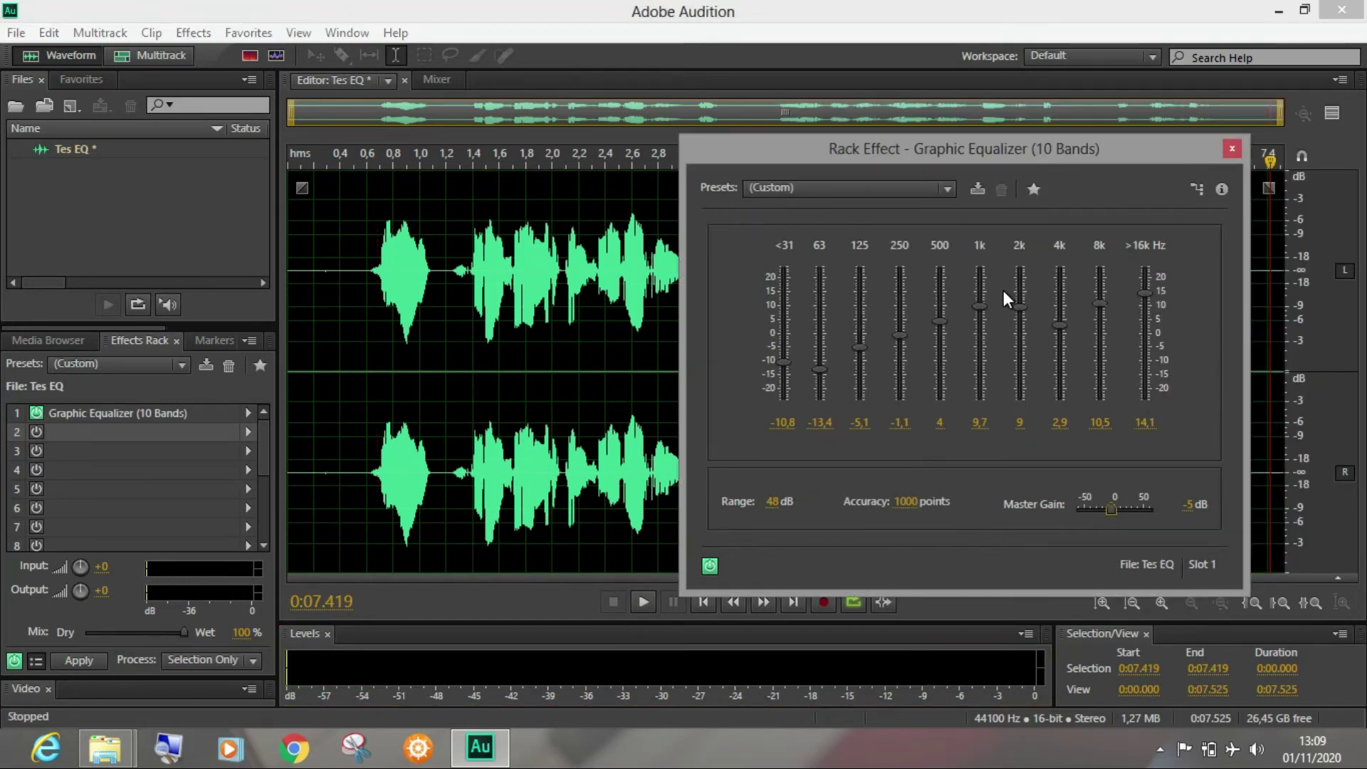
pyautogui.click(1233, 151)
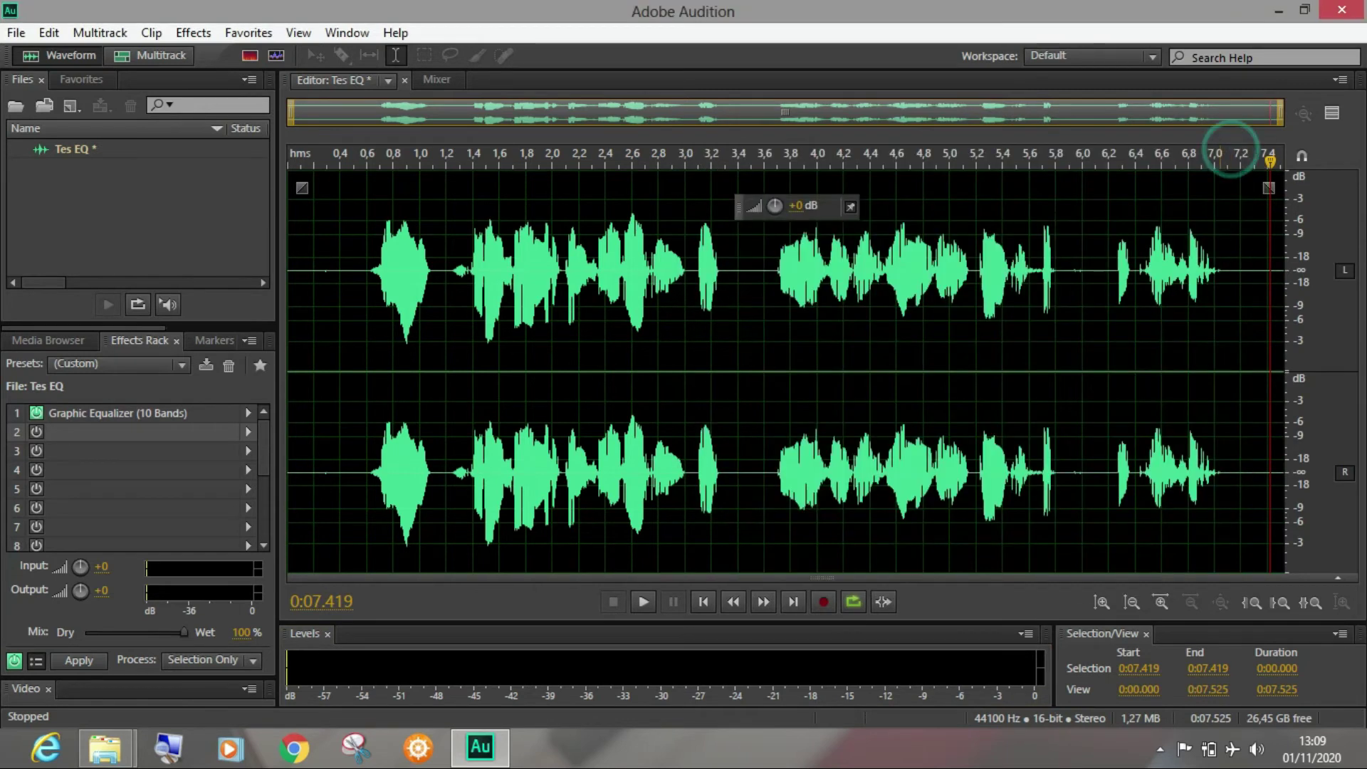
pyautogui.click(366, 161)
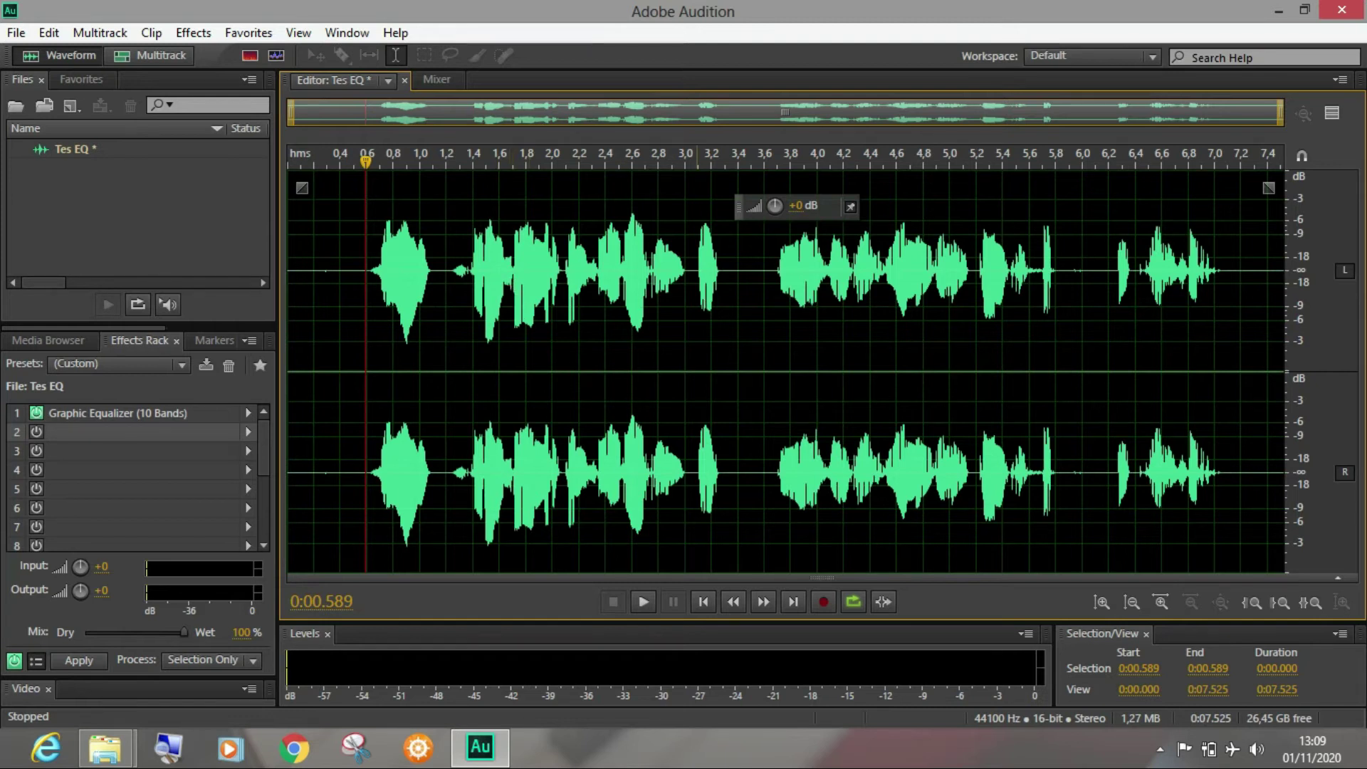
pyautogui.click(441, 158)
pyautogui.click(451, 159)
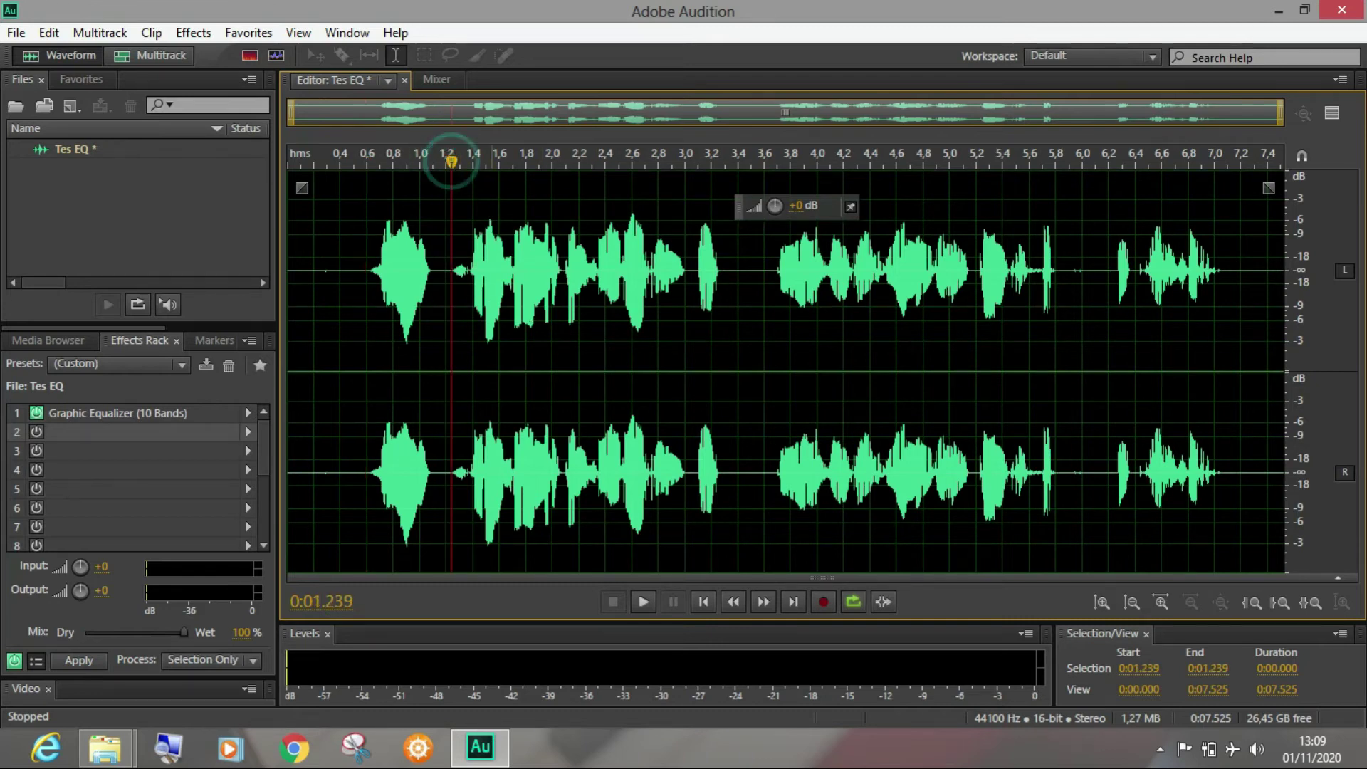
# Open the rack's 10-band equalizer, place the playhead at about 0.59 seconds and move the equalizer window clear of the transport controls
pyautogui.doubleClick(187, 416)
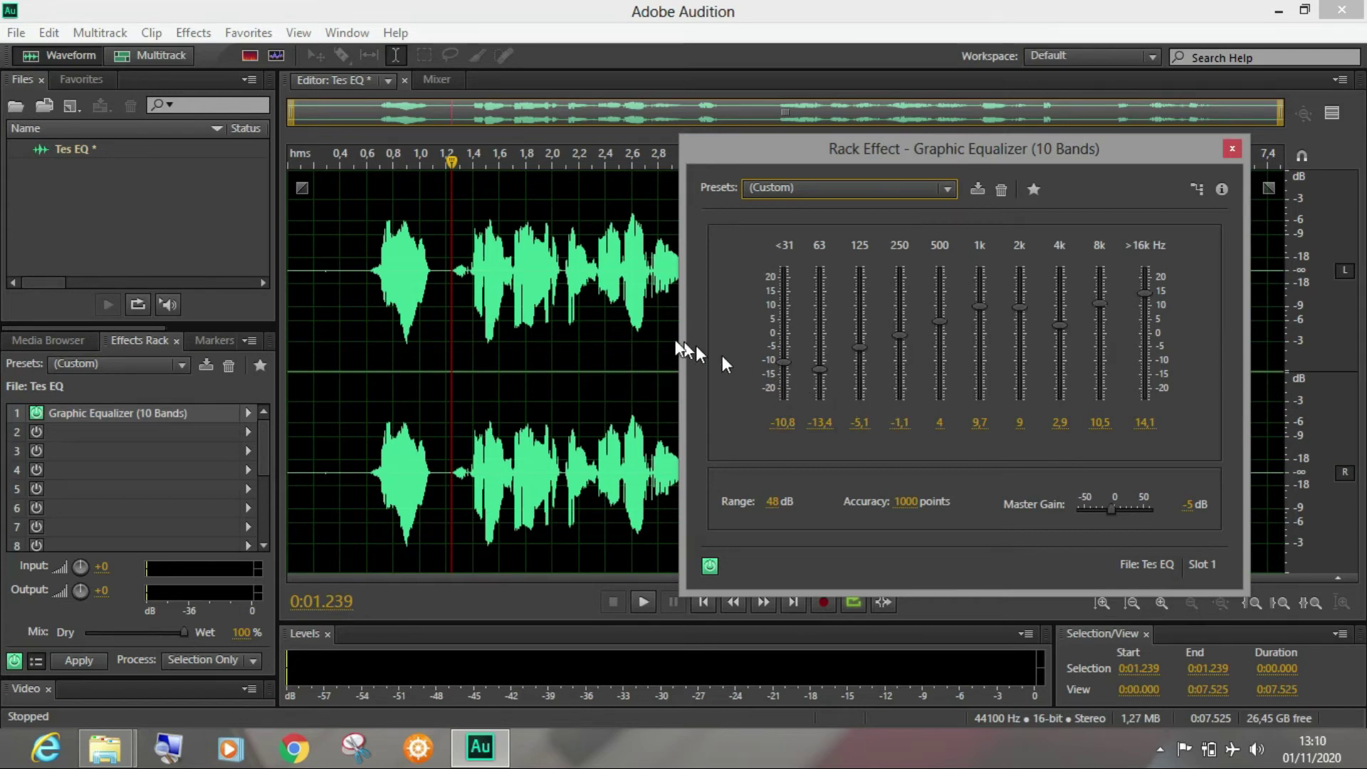
pyautogui.click(366, 162)
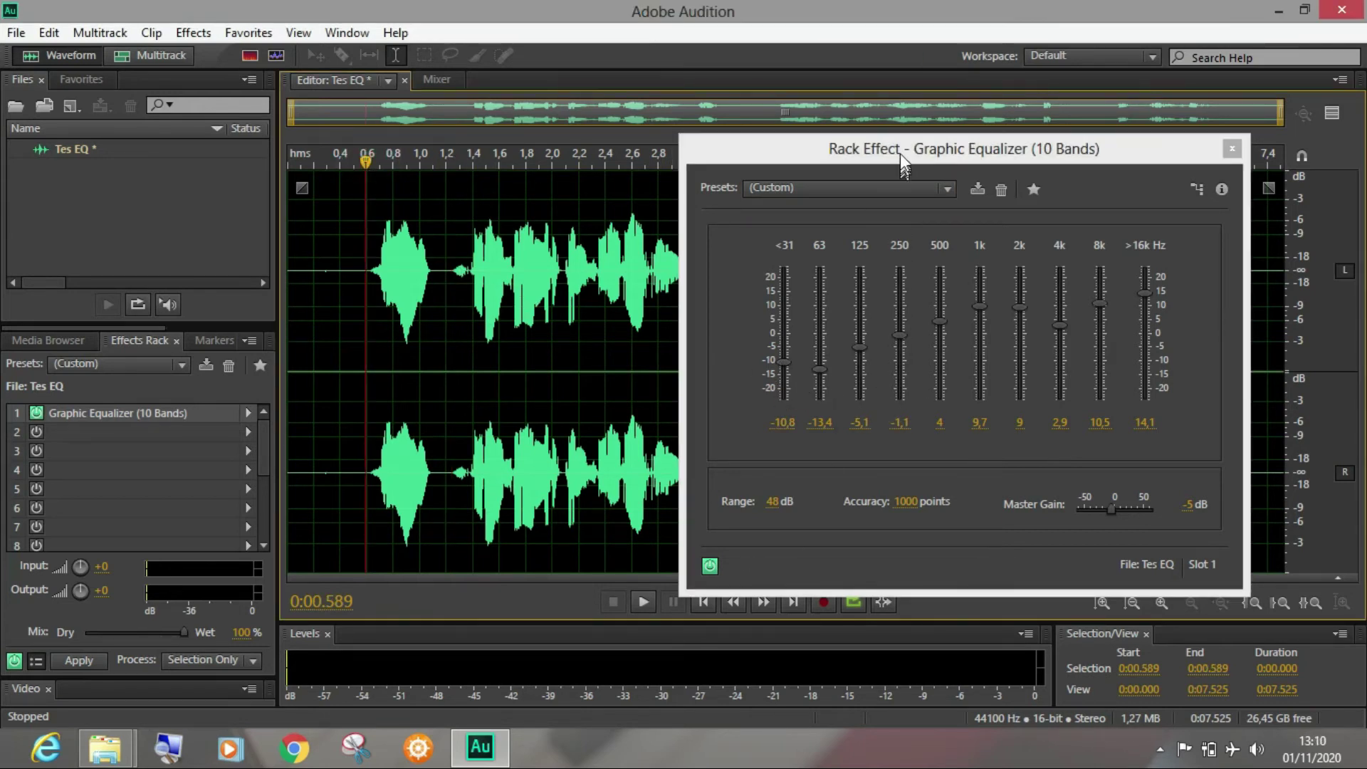
pyautogui.moveTo(901, 148); pyautogui.dragTo(942, 98)
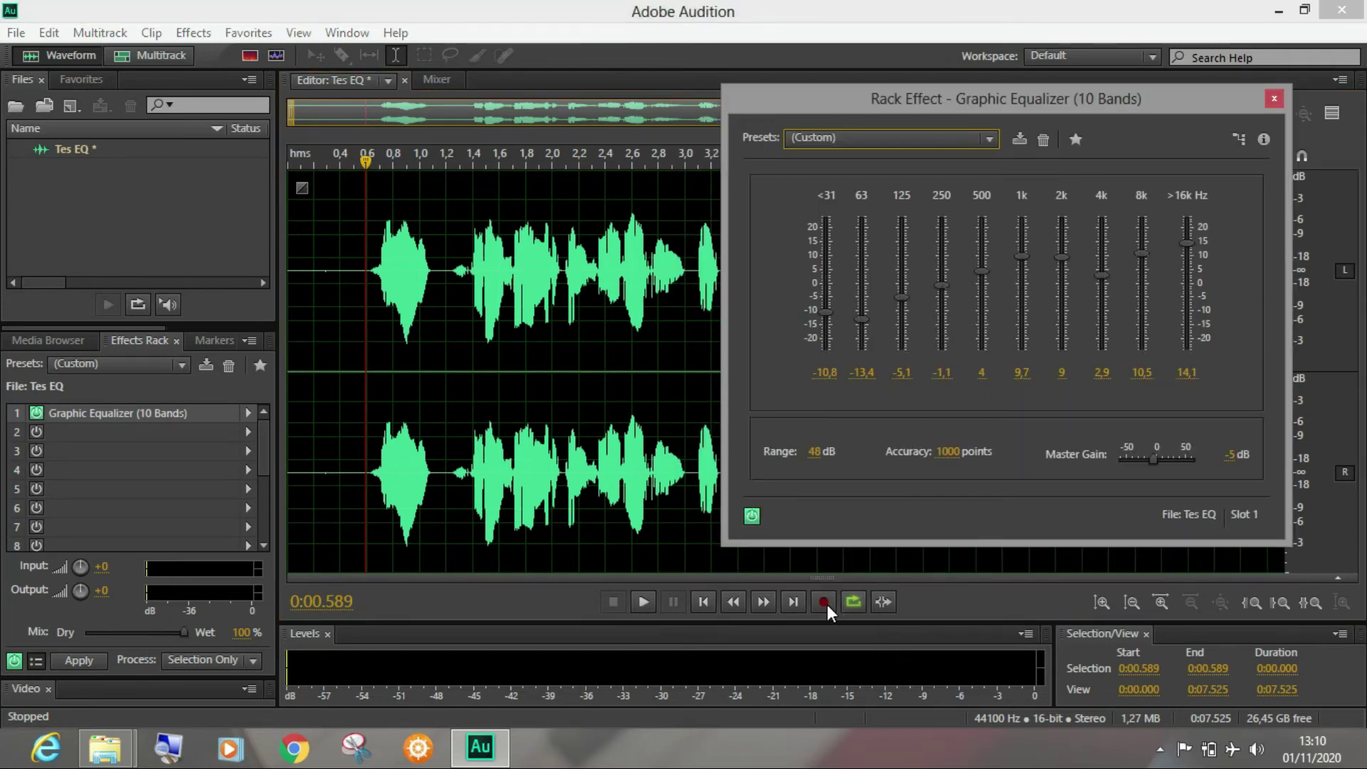
# During playback, cut the <31, 63 and 125 Hz bands to -24 dB, 250 Hz to -16.8 dB and 500 Hz to 0 dB
pyautogui.press('space')
pyautogui.moveTo(826, 314); pyautogui.dragTo(862, 351)
pyautogui.moveTo(900, 300); pyautogui.dragTo(903, 359)
pyautogui.moveTo(942, 288); pyautogui.dragTo(942, 358)
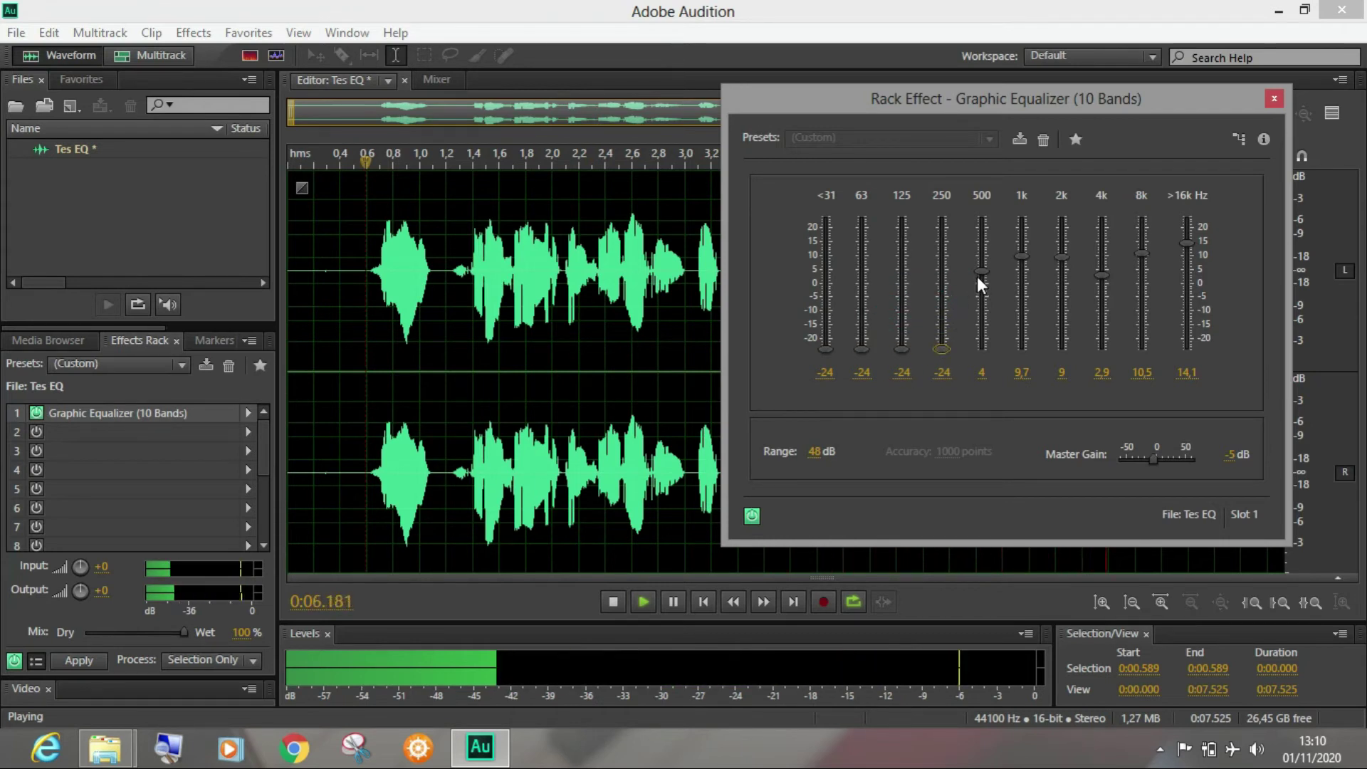
pyautogui.moveTo(980, 272)
pyautogui.mouseDown()
pyautogui.moveTo(980, 296)
pyautogui.moveTo(982, 285)
pyautogui.mouseUp()
pyautogui.moveTo(940, 344); pyautogui.dragTo(942, 323)
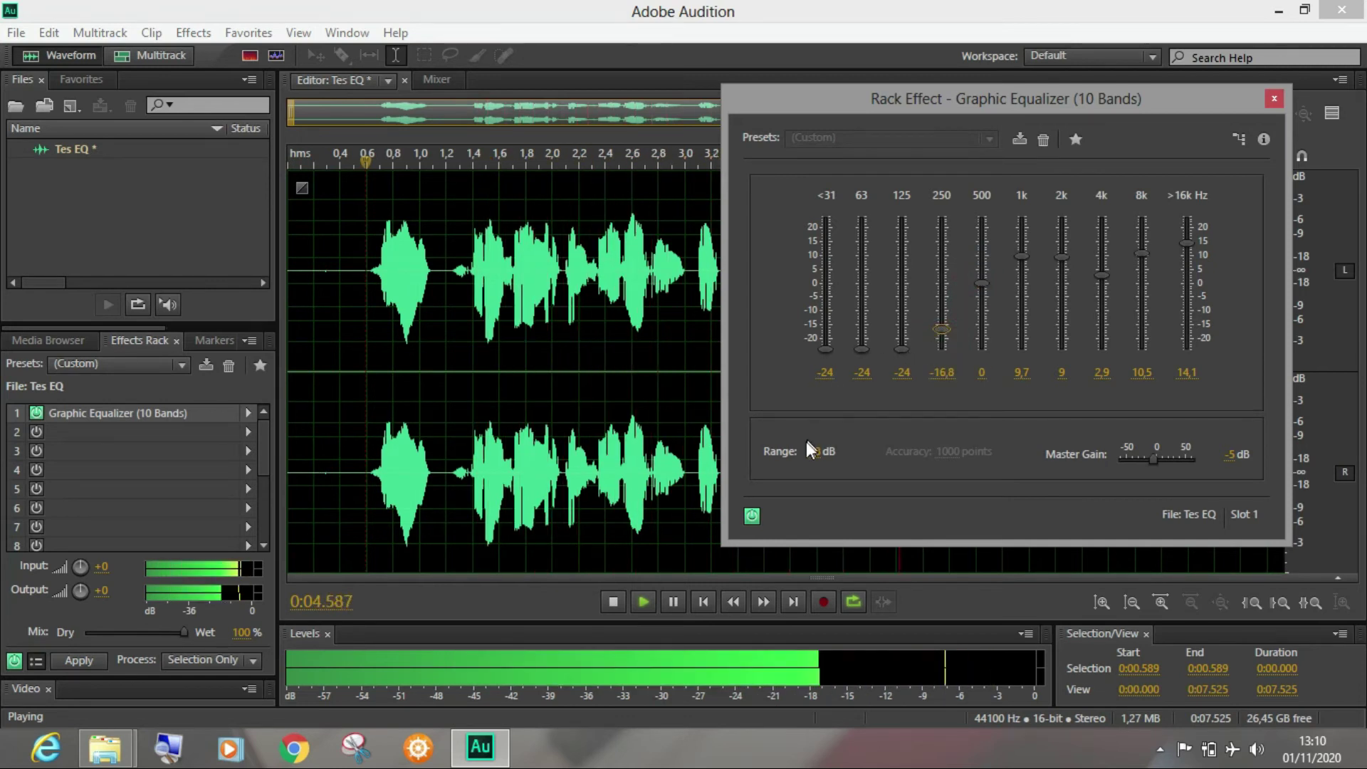
pyautogui.press('space')
pyautogui.click(374, 154)
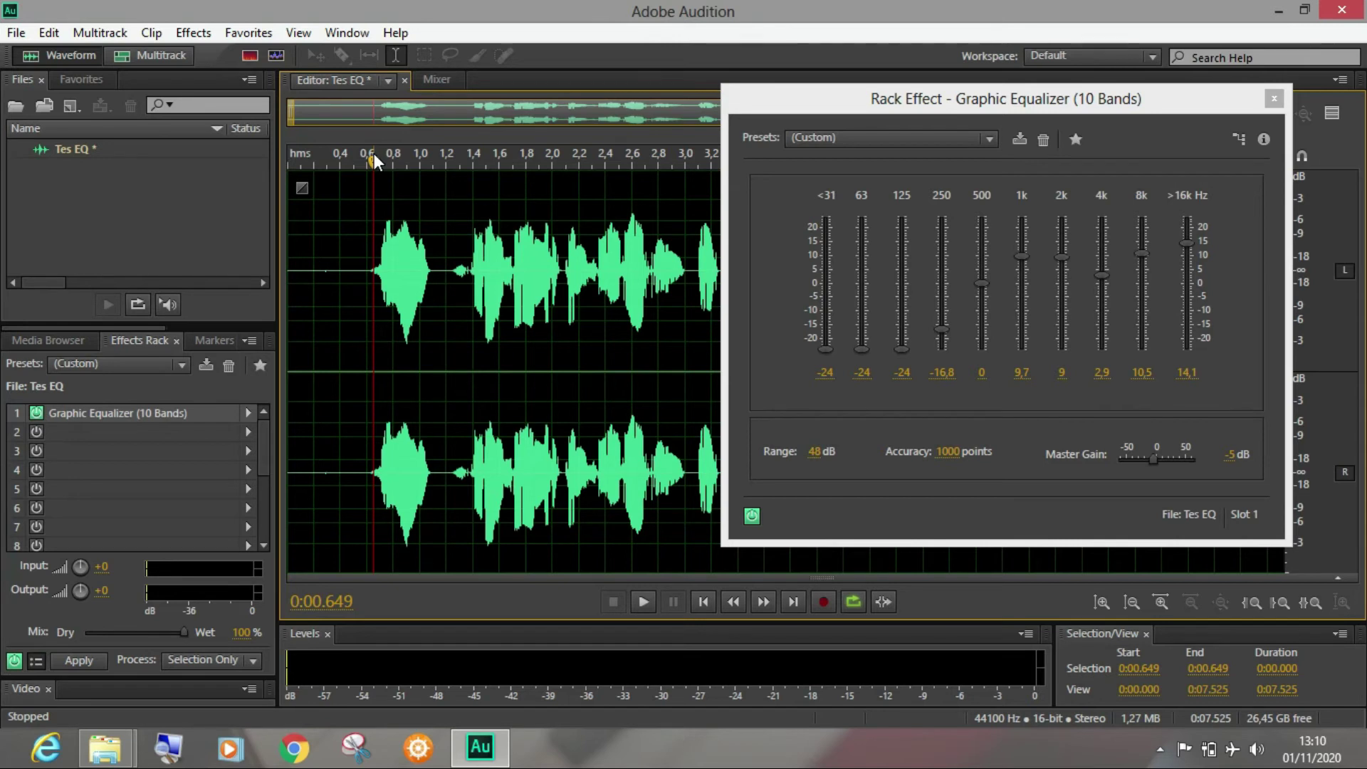
pyautogui.click(825, 349)
pyautogui.click(863, 349)
pyautogui.click(901, 349)
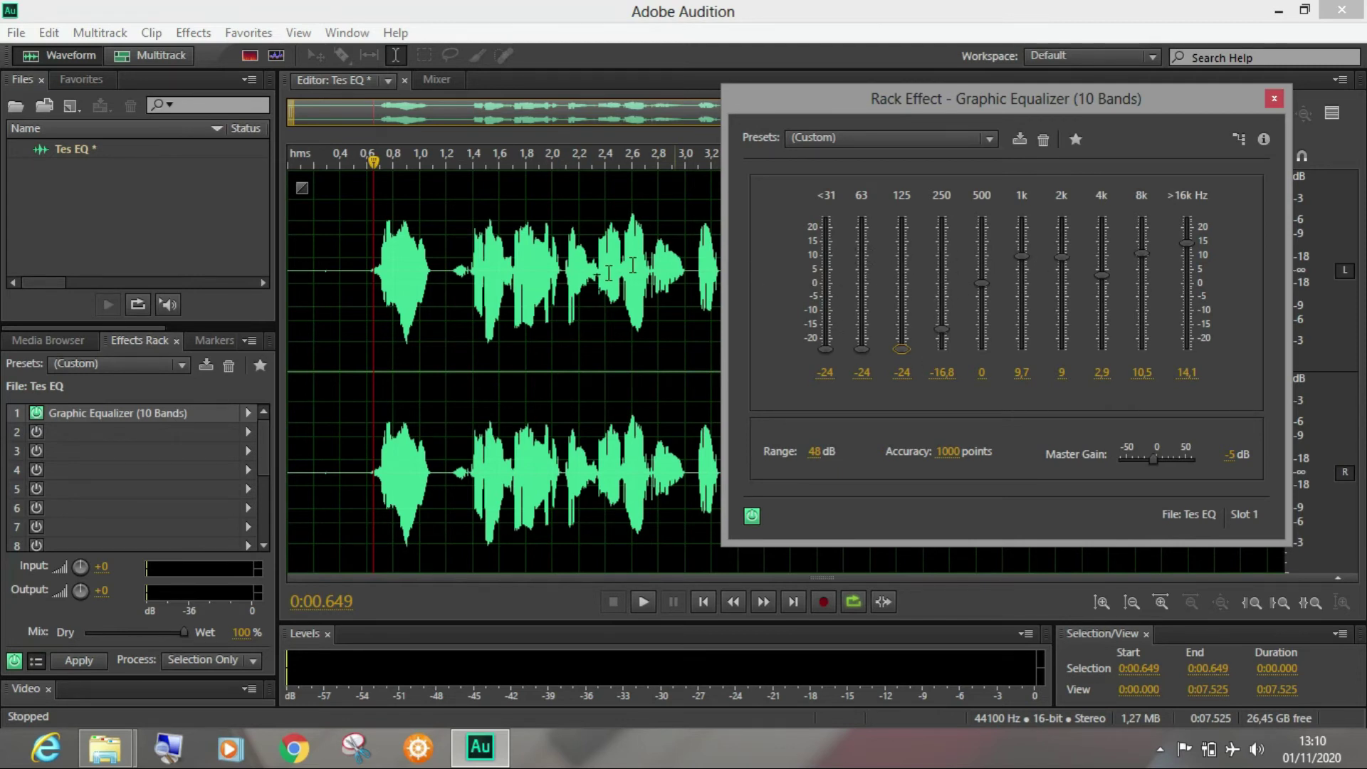
# During playback, set the <31 Hz band to 9.6 dB, 63 Hz to 0 dB, 125 Hz to 10.3 dB and 250 Hz to 7 dB
pyautogui.press('space')
pyautogui.moveTo(828, 346); pyautogui.dragTo(865, 273)
pyautogui.moveTo(902, 349); pyautogui.dragTo(862, 285)
pyautogui.click(862, 277)
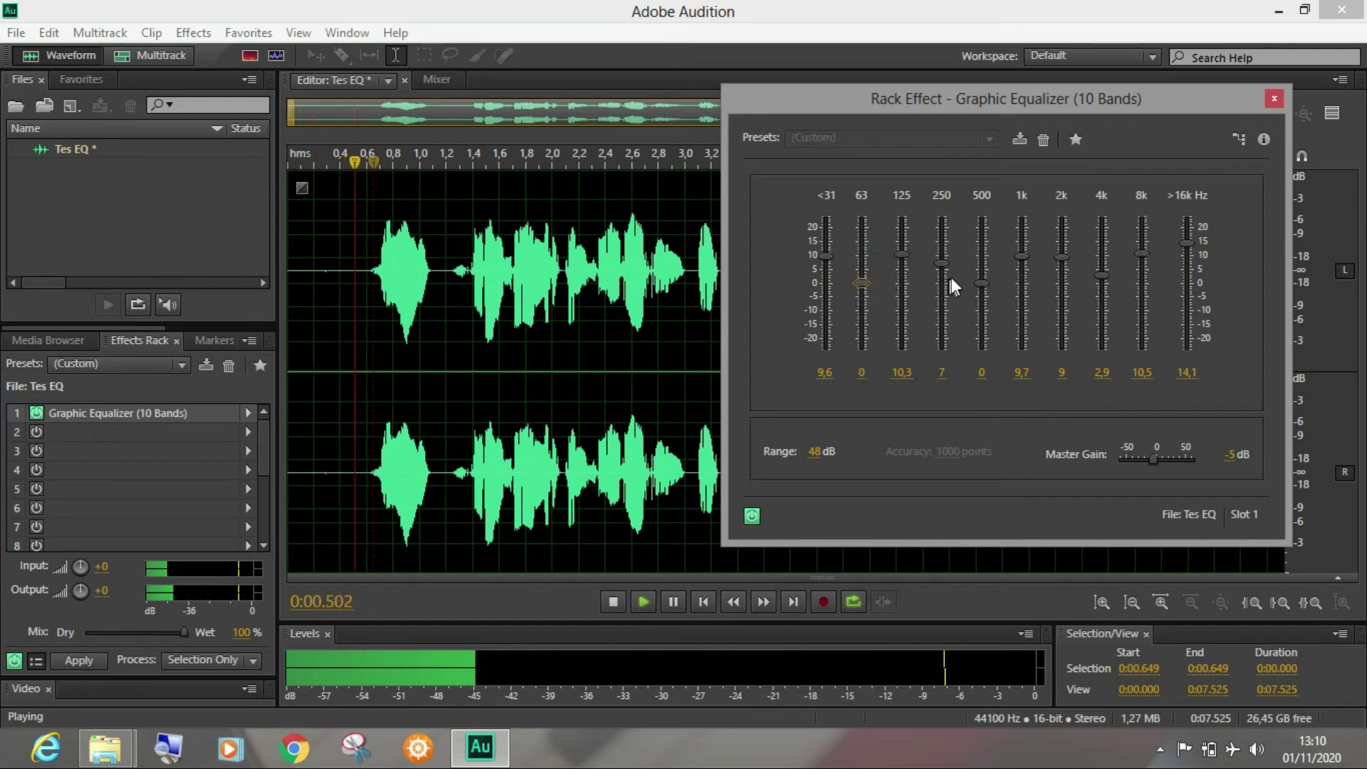
# Set the 63 Hz band to 8.7 dB, 250 Hz to 11 dB, 500 Hz to 10.1 dB and 1 kHz to 13.4 dB, and stop playback
pyautogui.moveTo(943, 263); pyautogui.dragTo(994, 297)
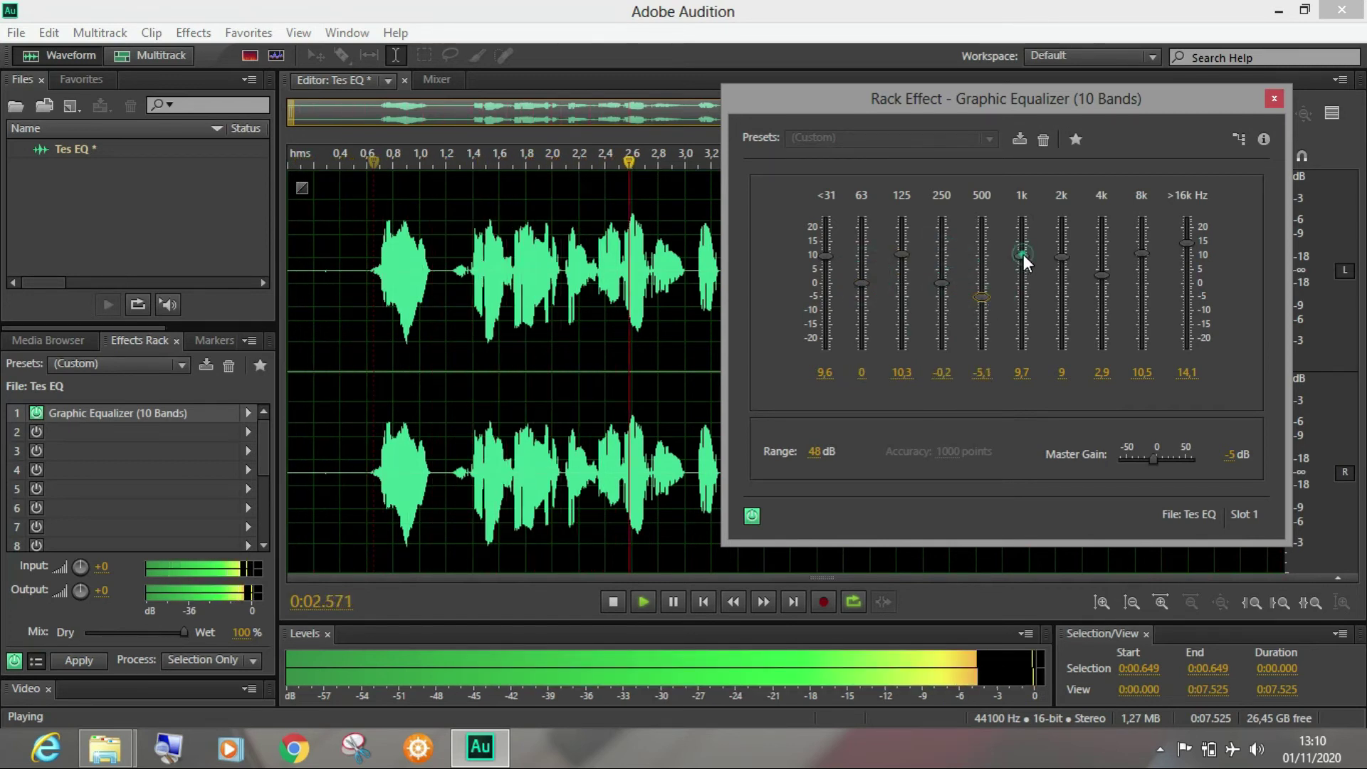
pyautogui.moveTo(1023, 255); pyautogui.dragTo(1022, 245)
pyautogui.moveTo(982, 294); pyautogui.dragTo(942, 253)
pyautogui.click(941, 285)
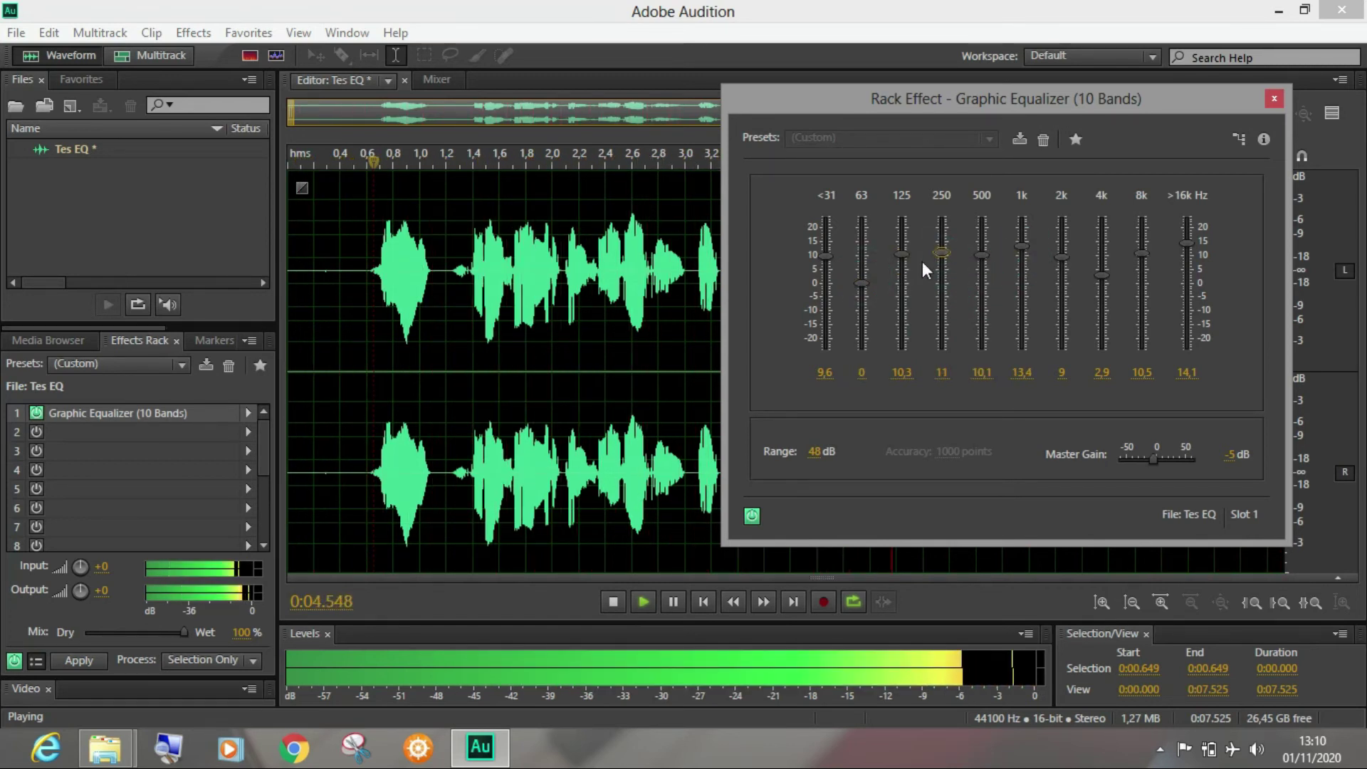
pyautogui.moveTo(861, 282); pyautogui.dragTo(859, 257)
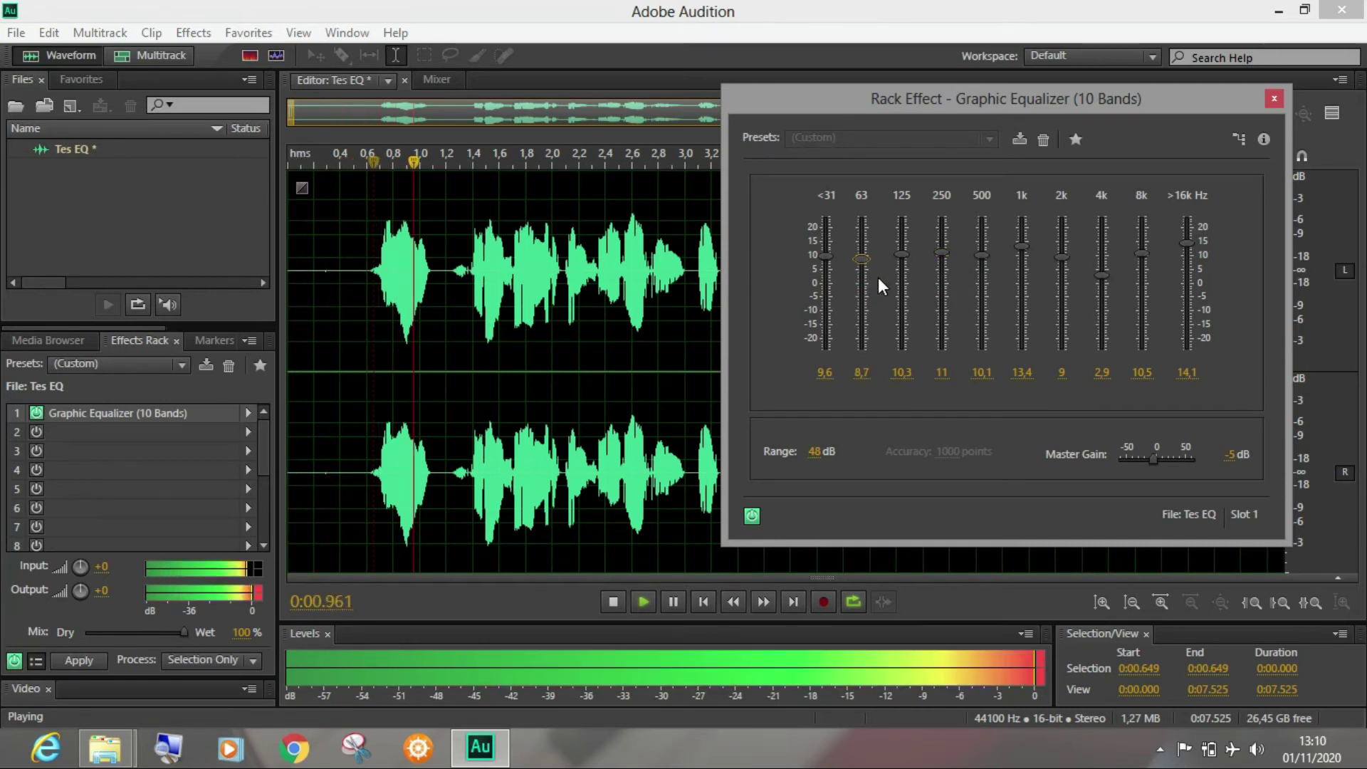
pyautogui.press('space')
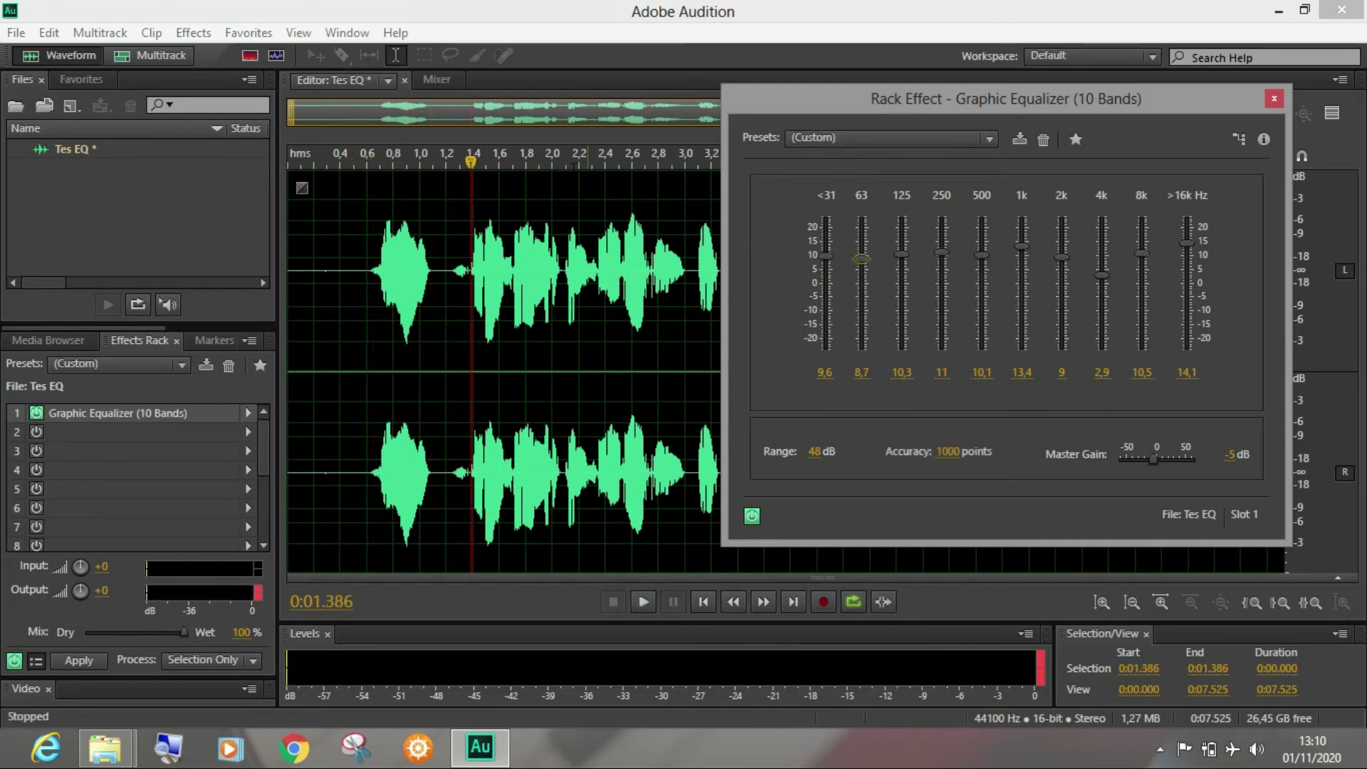
# Load the Lo-Fidelity equalizer preset and play part of the recording from about 0.62 seconds
pyautogui.click(370, 154)
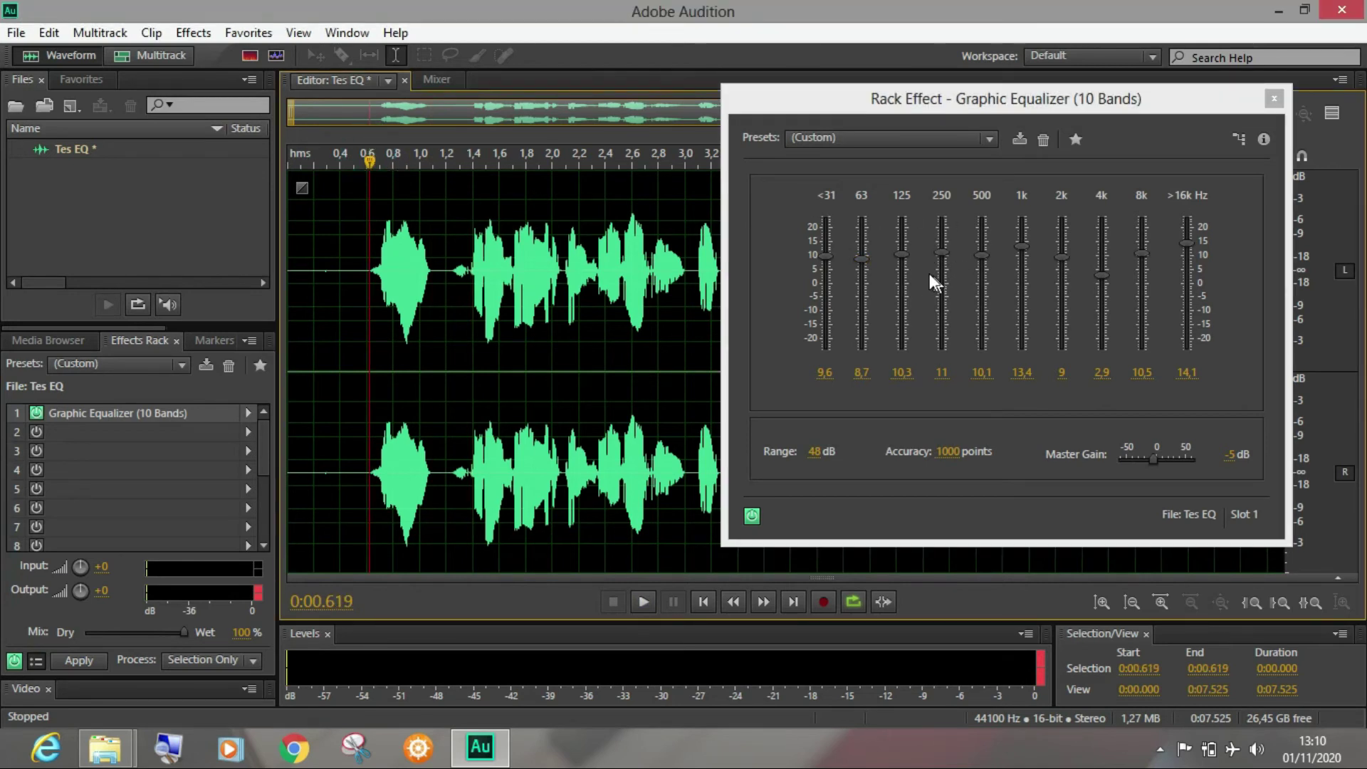
pyautogui.click(942, 141)
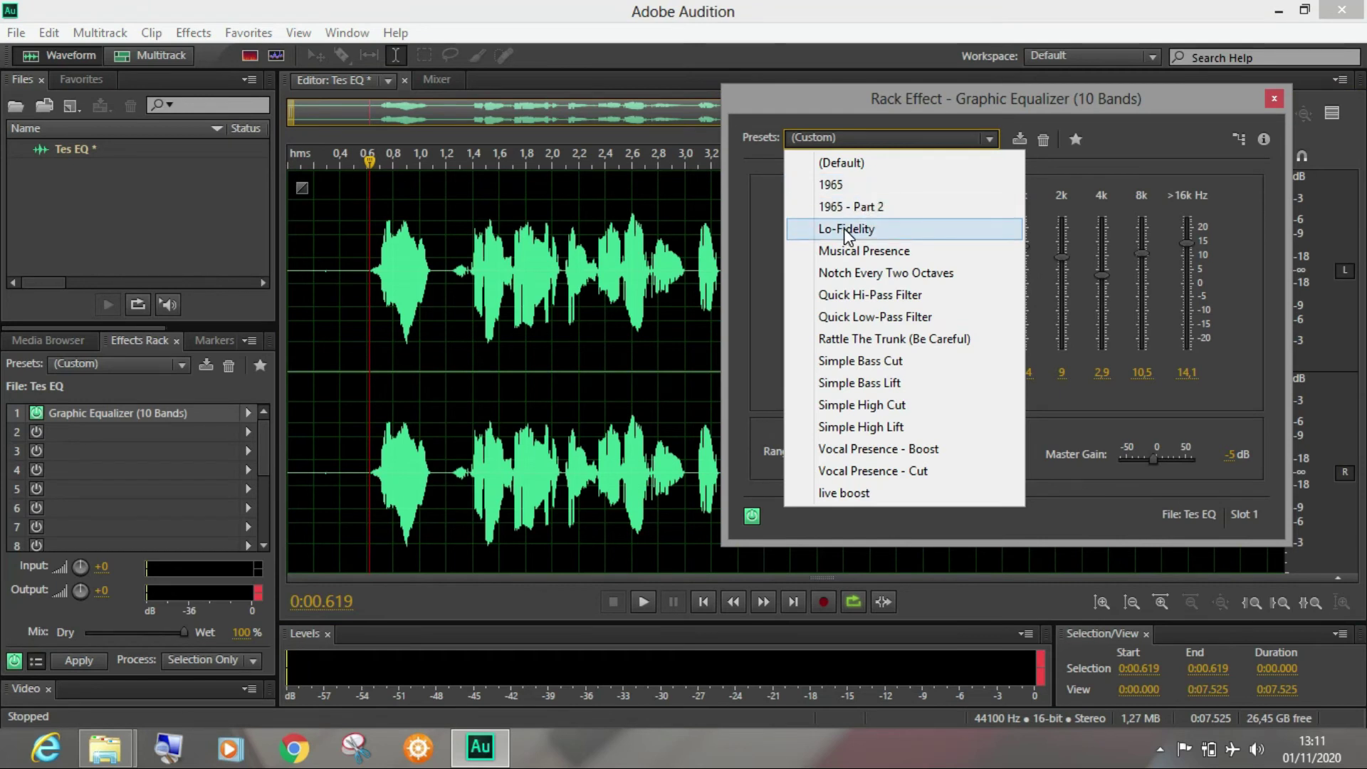
pyautogui.click(863, 230)
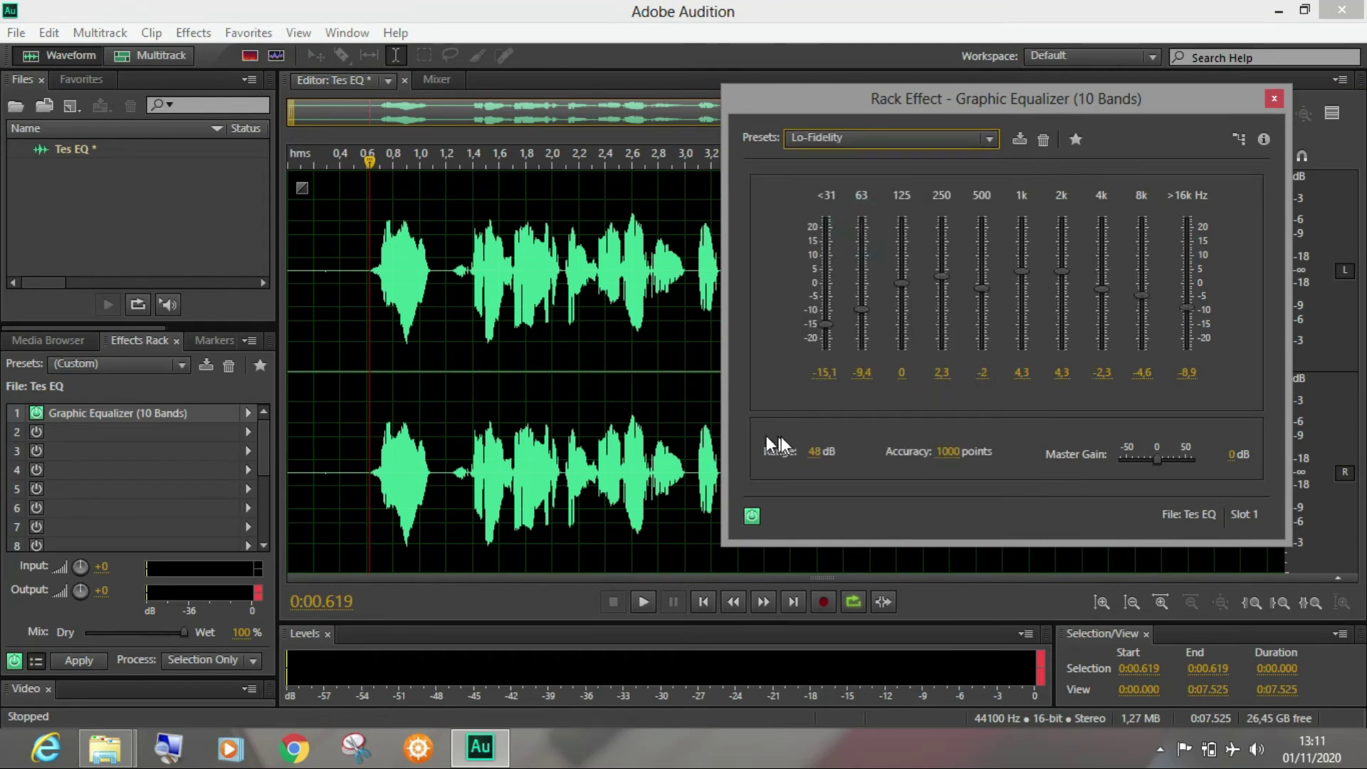
pyautogui.press('space')
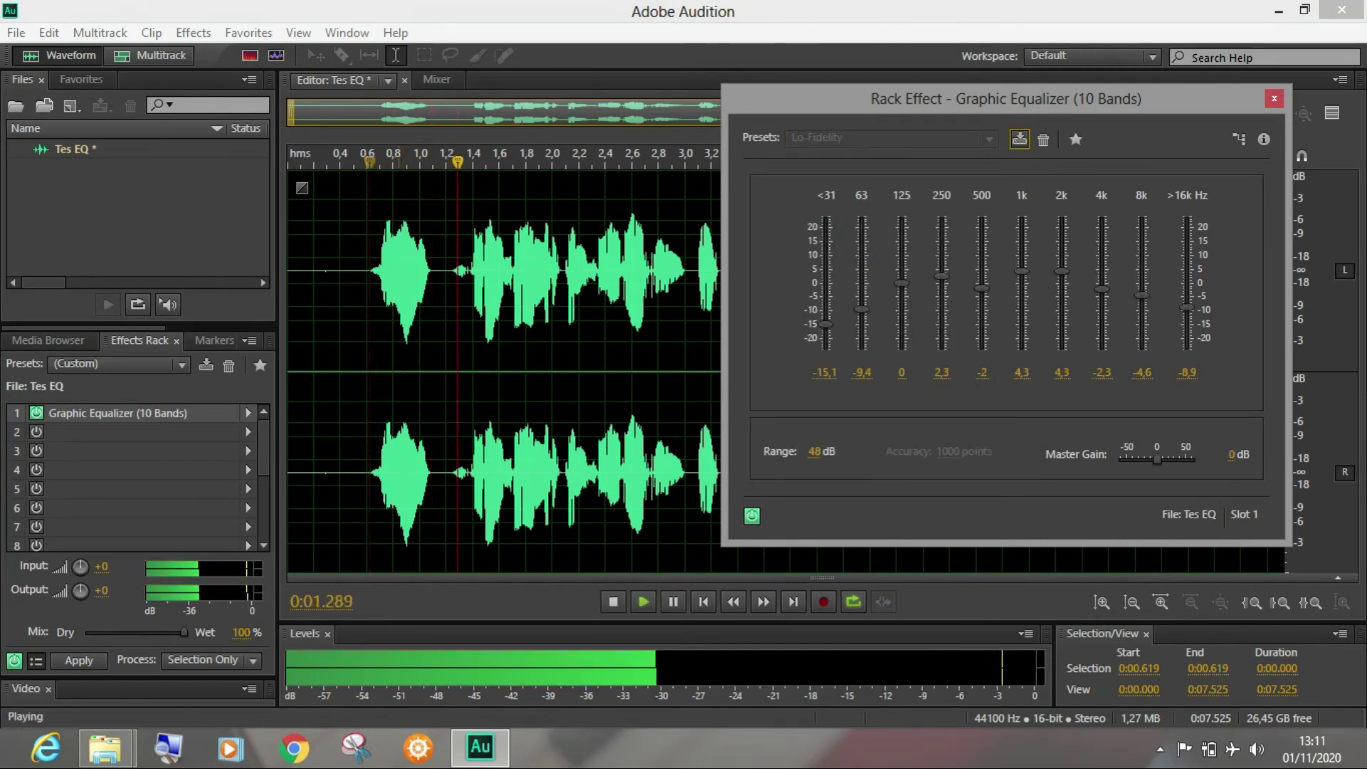
pyautogui.press('space')
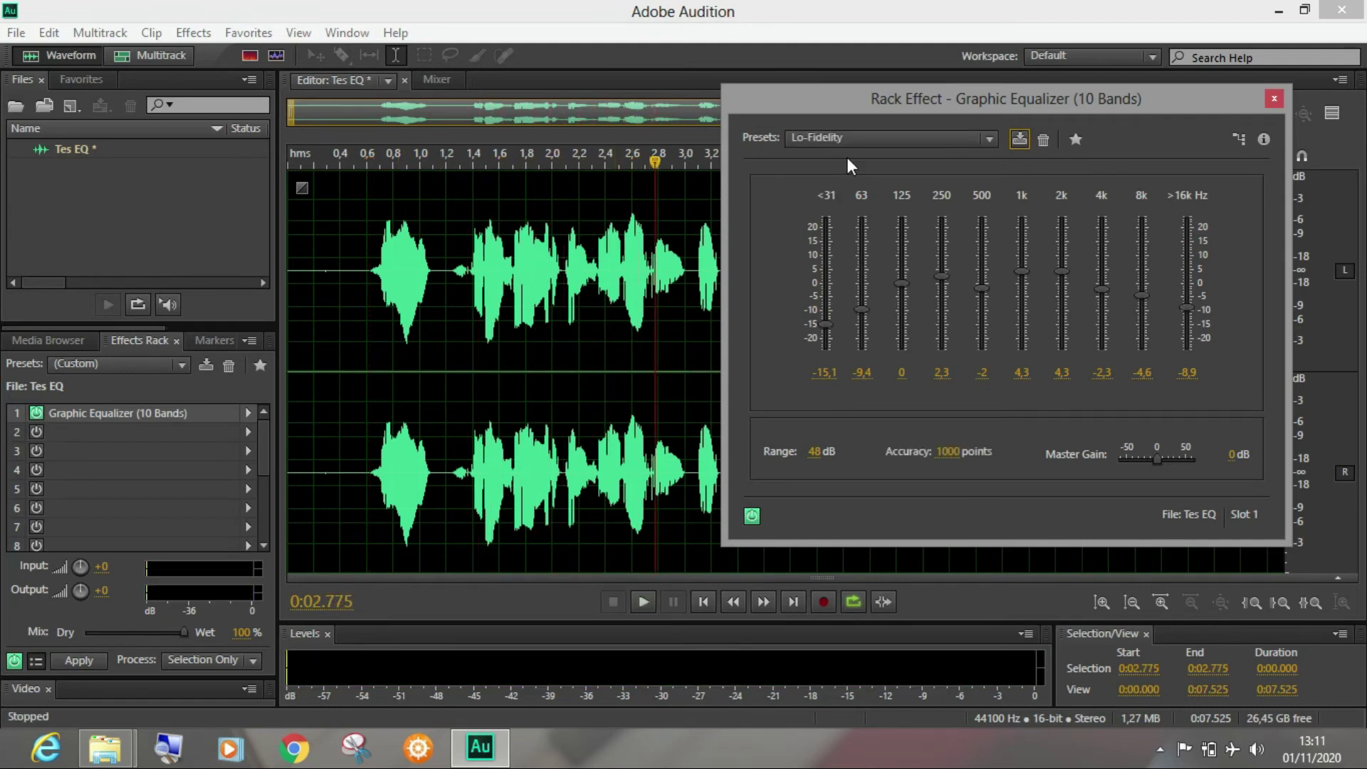
# Load the 1965 - Part 2 equalizer preset and play part of the recording from about 0.63 seconds
pyautogui.click(863, 139)
pyautogui.click(868, 205)
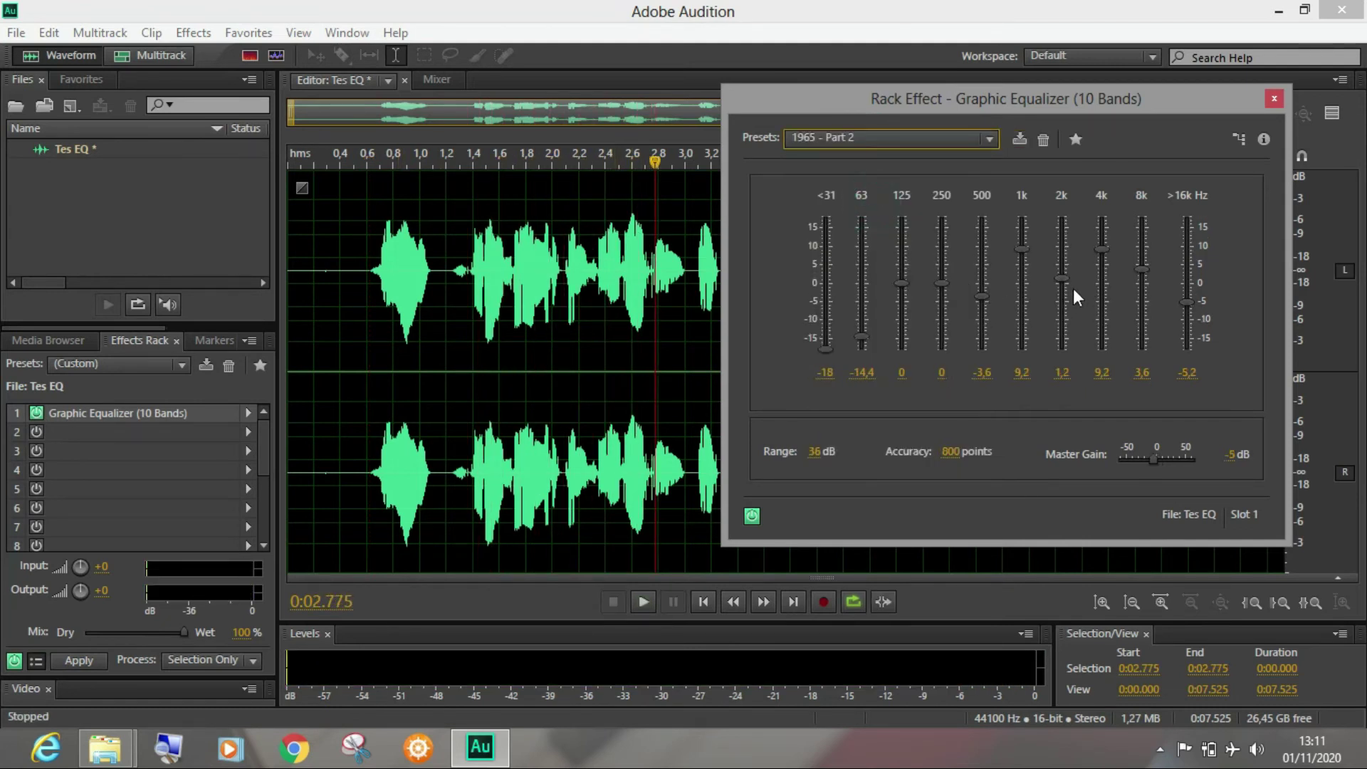
pyautogui.click(372, 165)
pyautogui.press('space')
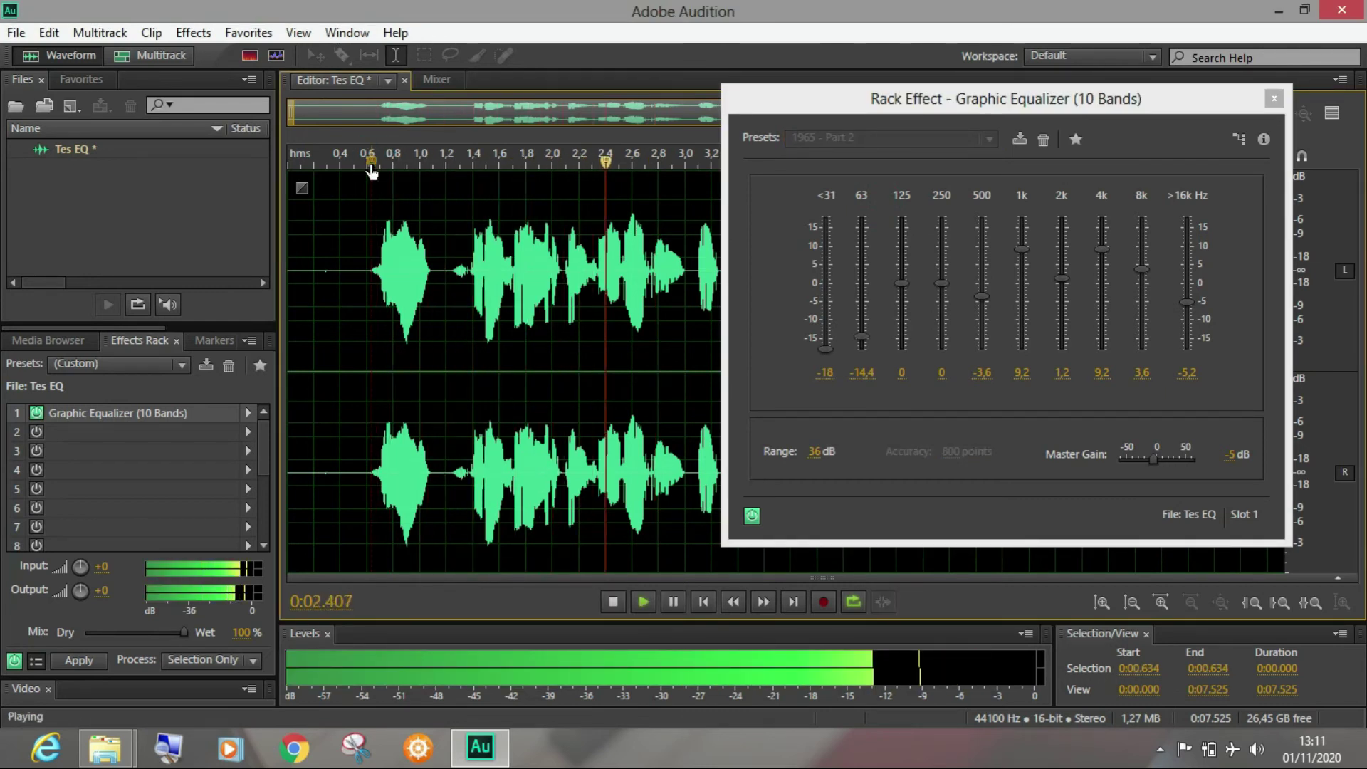
pyautogui.press('space')
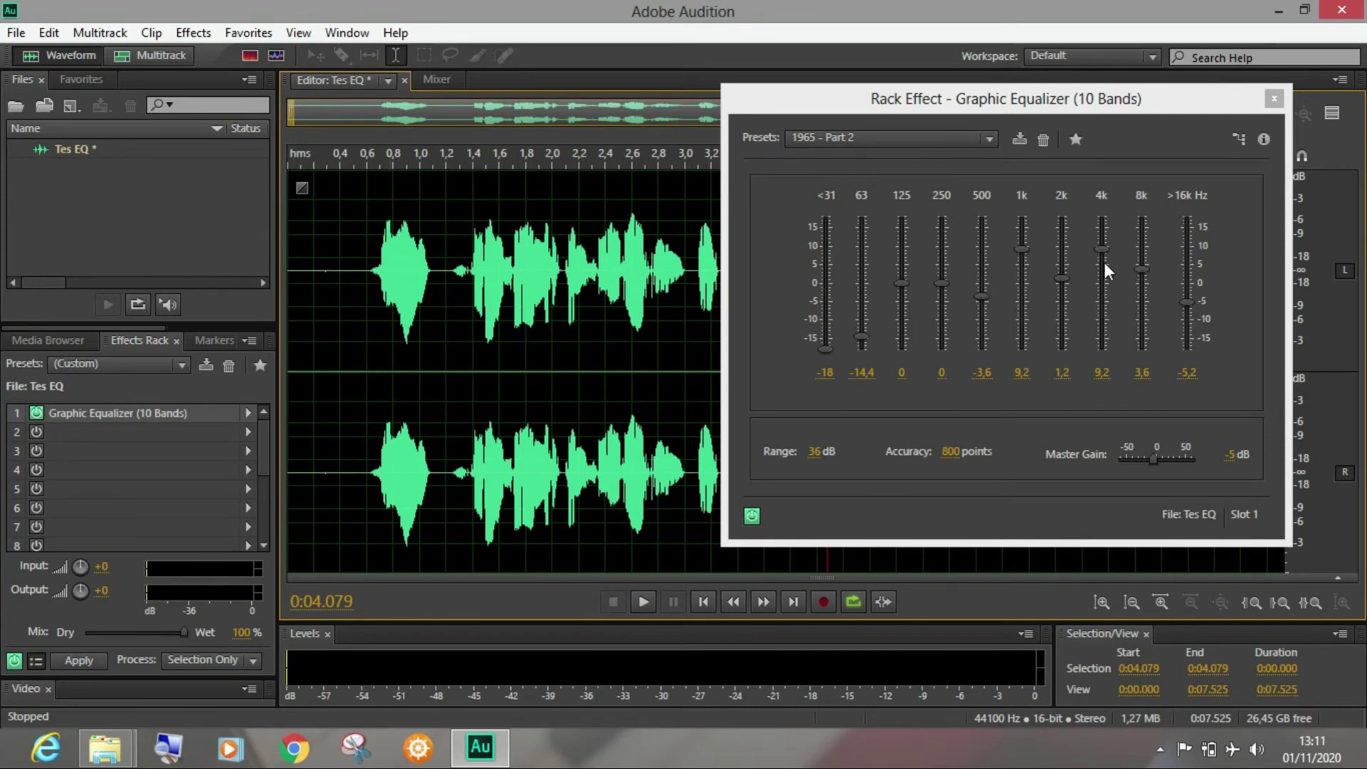
# Close the equalizer window, apply the effects rack to the whole recording and clear the waveform selection
pyautogui.click(772, 225)
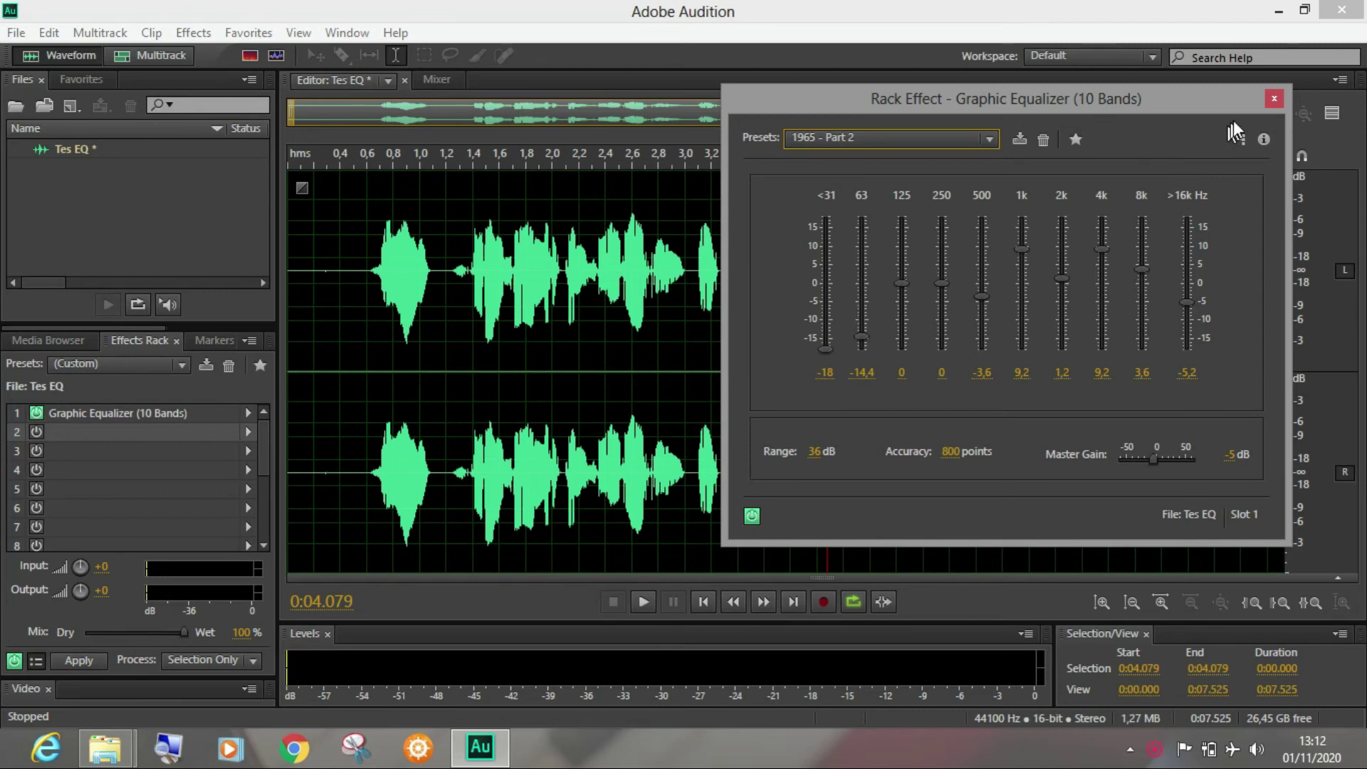
pyautogui.click(1274, 99)
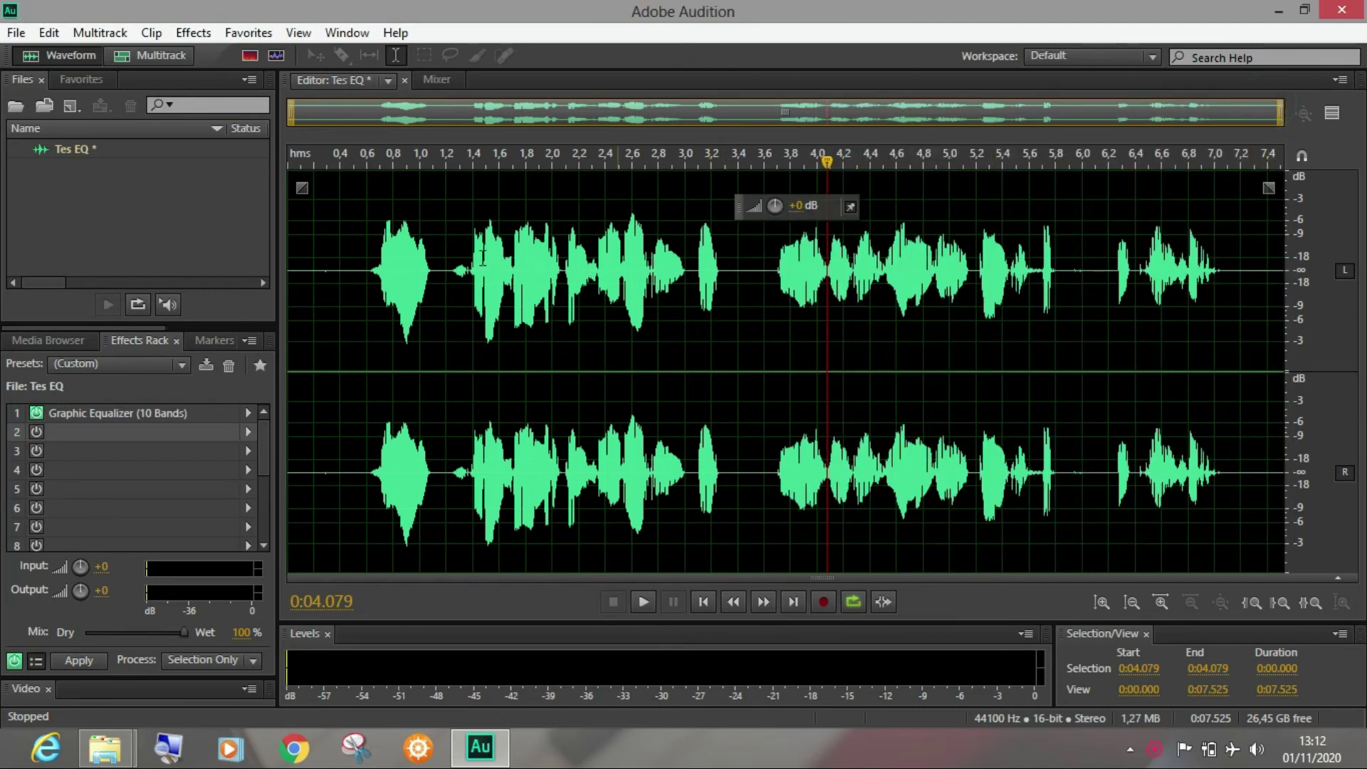
pyautogui.click(370, 161)
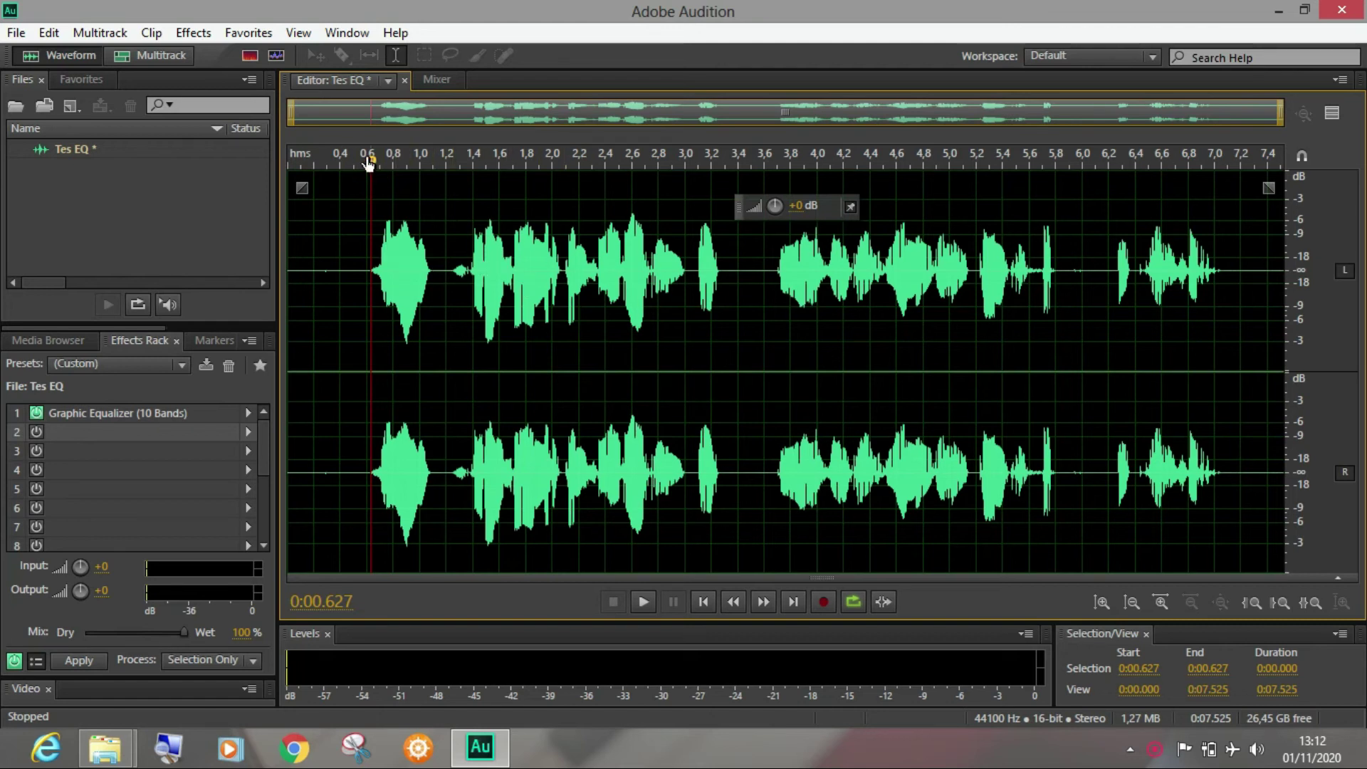
pyautogui.click(80, 664)
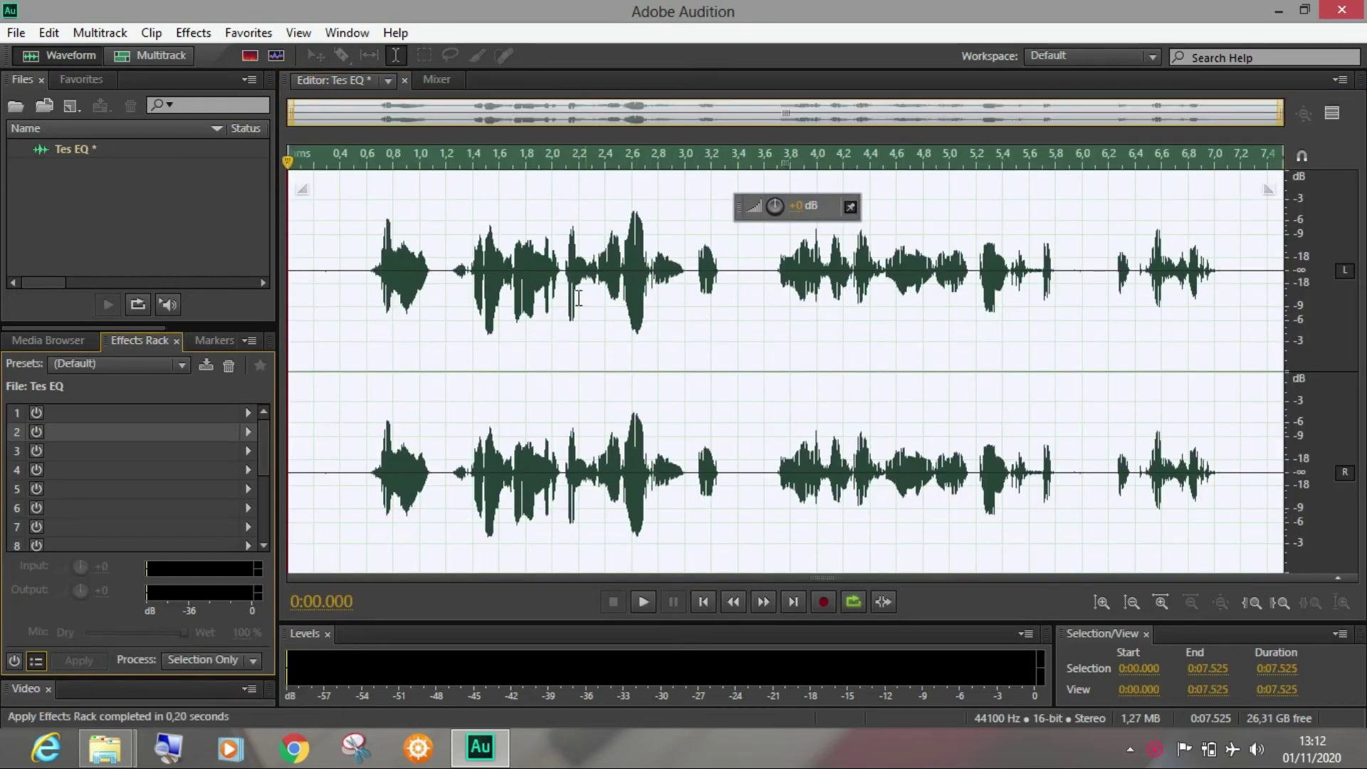
pyautogui.click(578, 297)
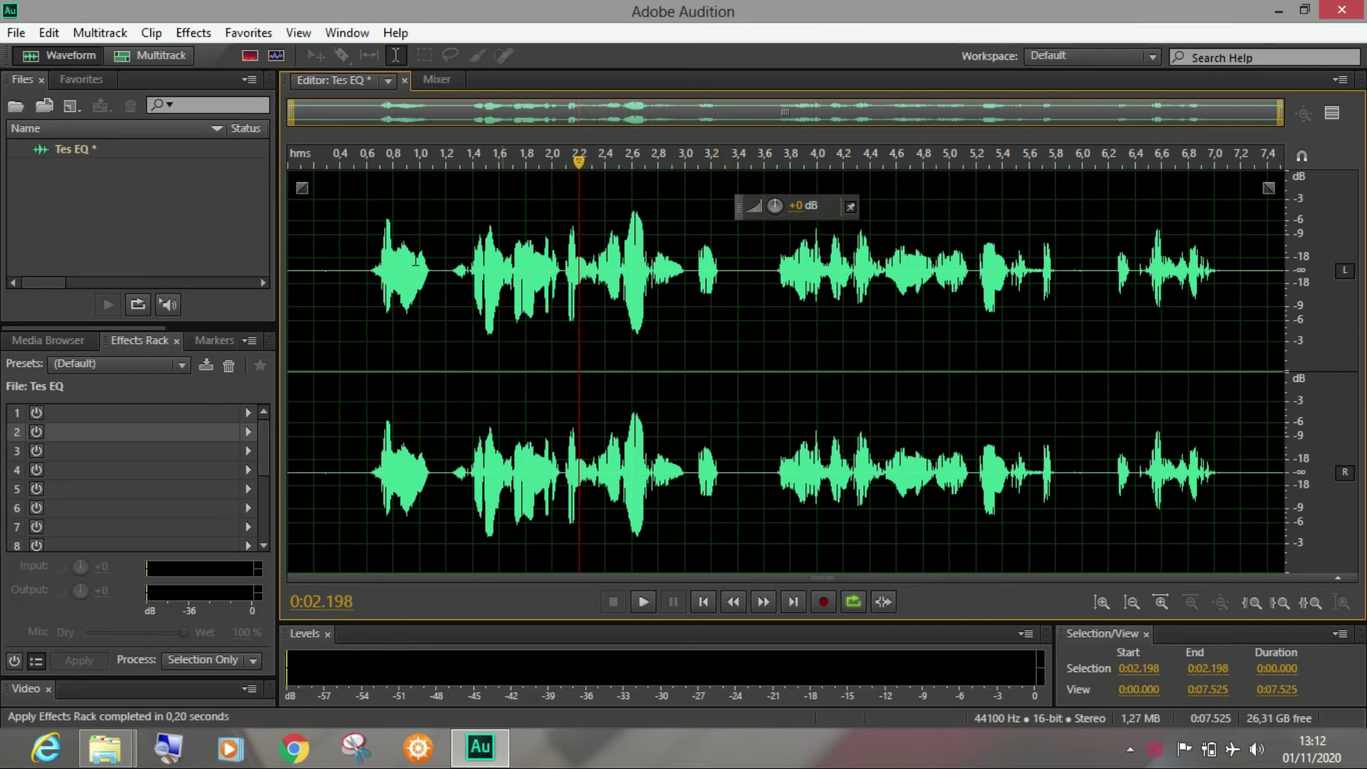
# Play the processed recording from about 0.6 seconds through to nearly its end
pyautogui.click(366, 163)
pyautogui.press('space')
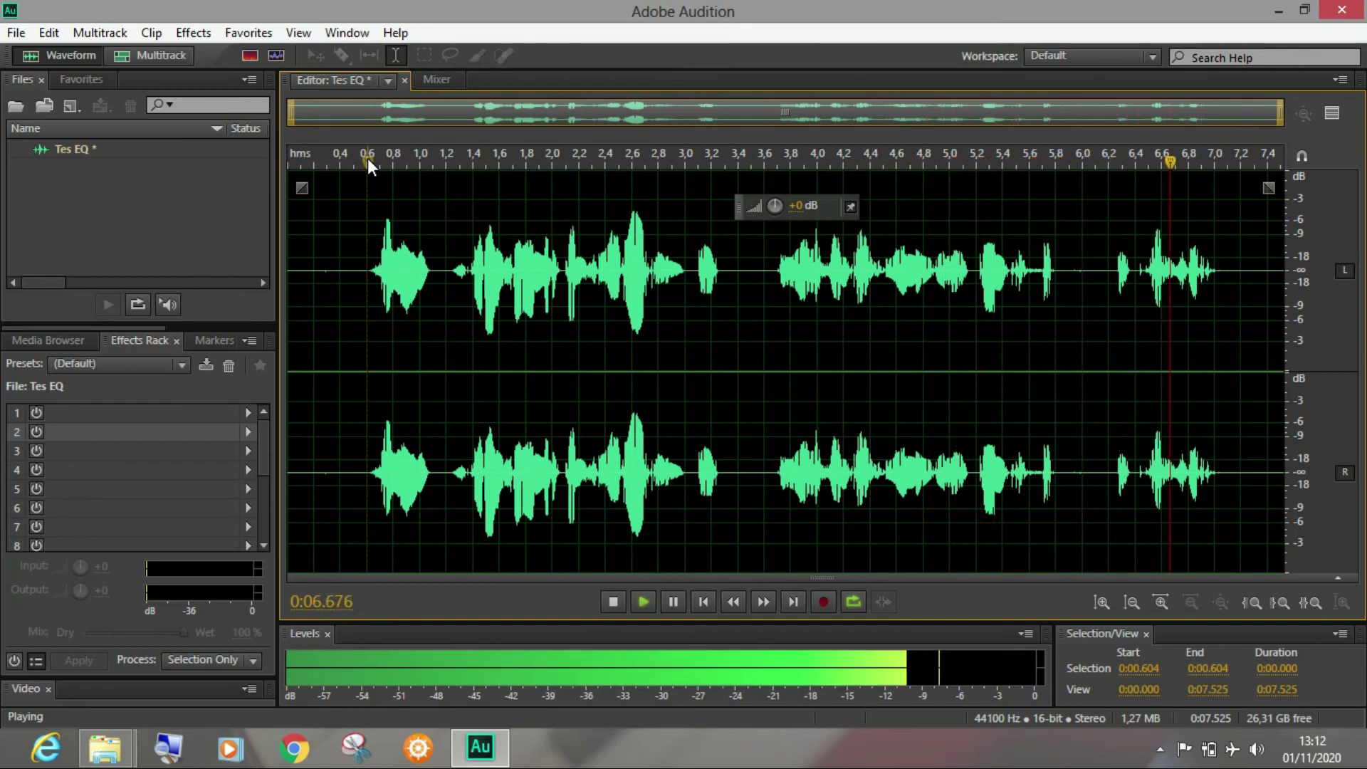
pyautogui.press('space')
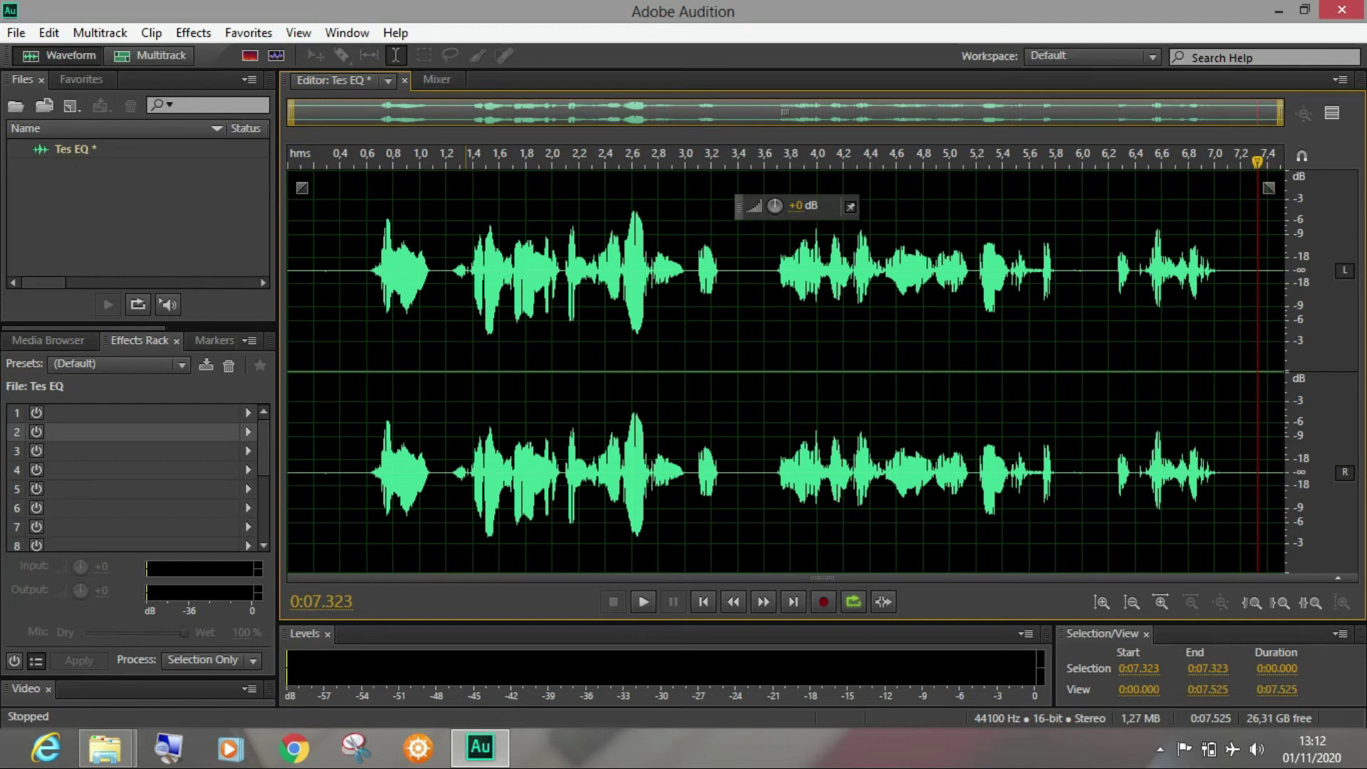
# Examine the file formats for saving the recording under a new name, keep Wave PCM selected and close the dialog without saving
pyautogui.click(16, 33)
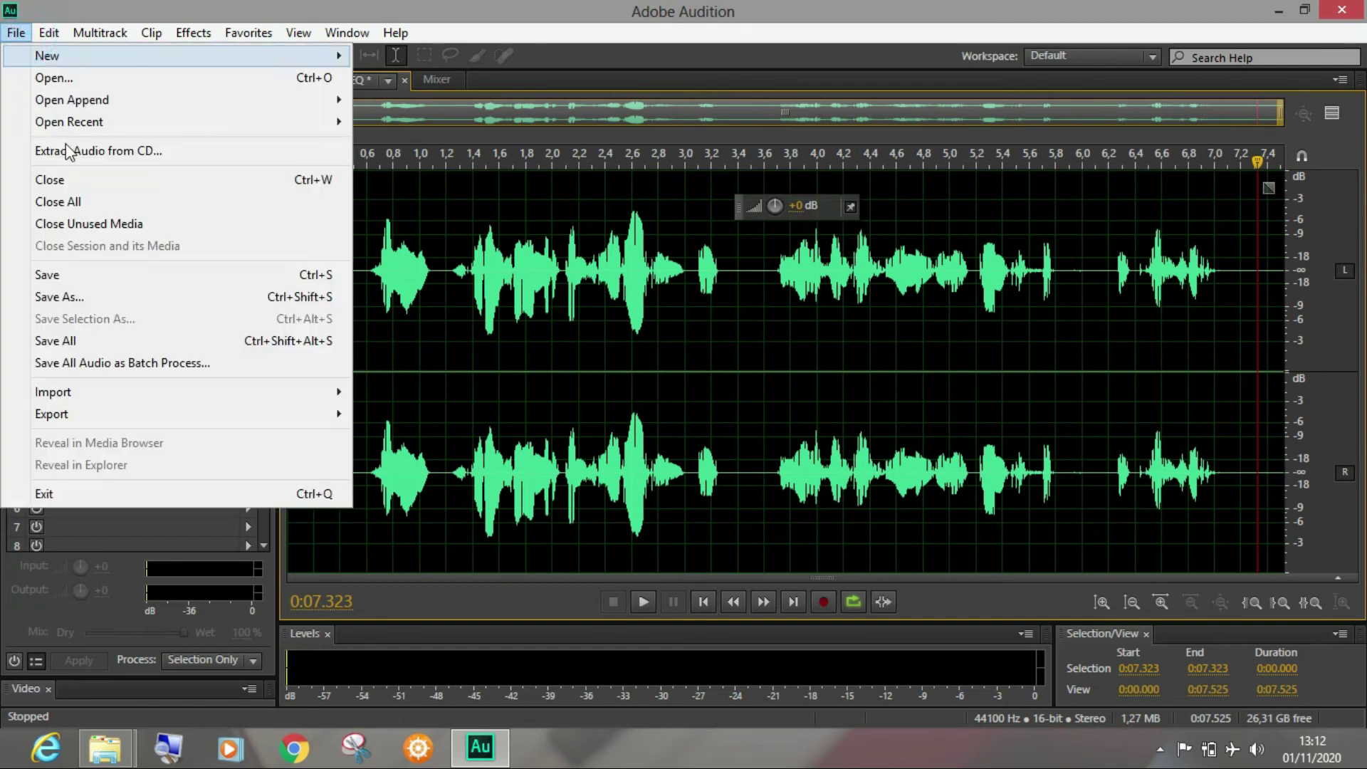
pyautogui.click(72, 296)
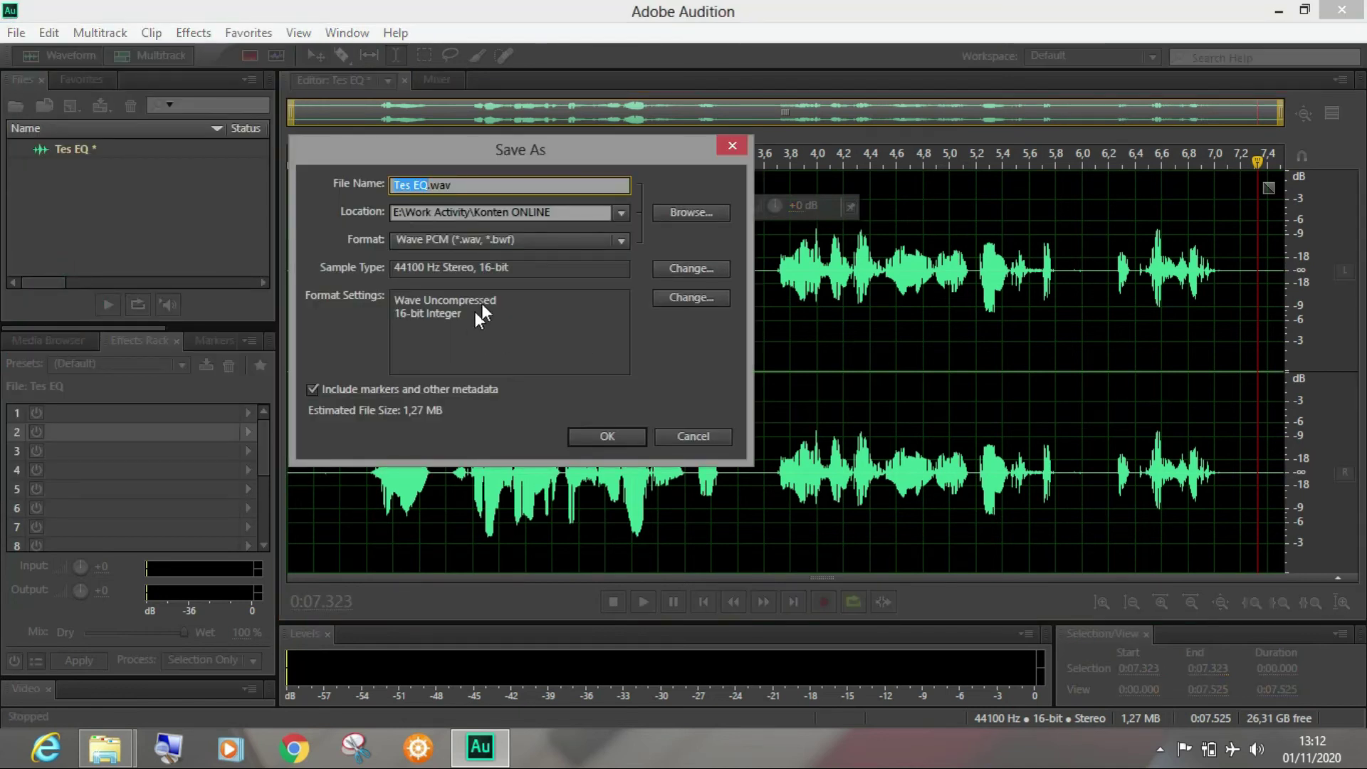
pyautogui.click(554, 245)
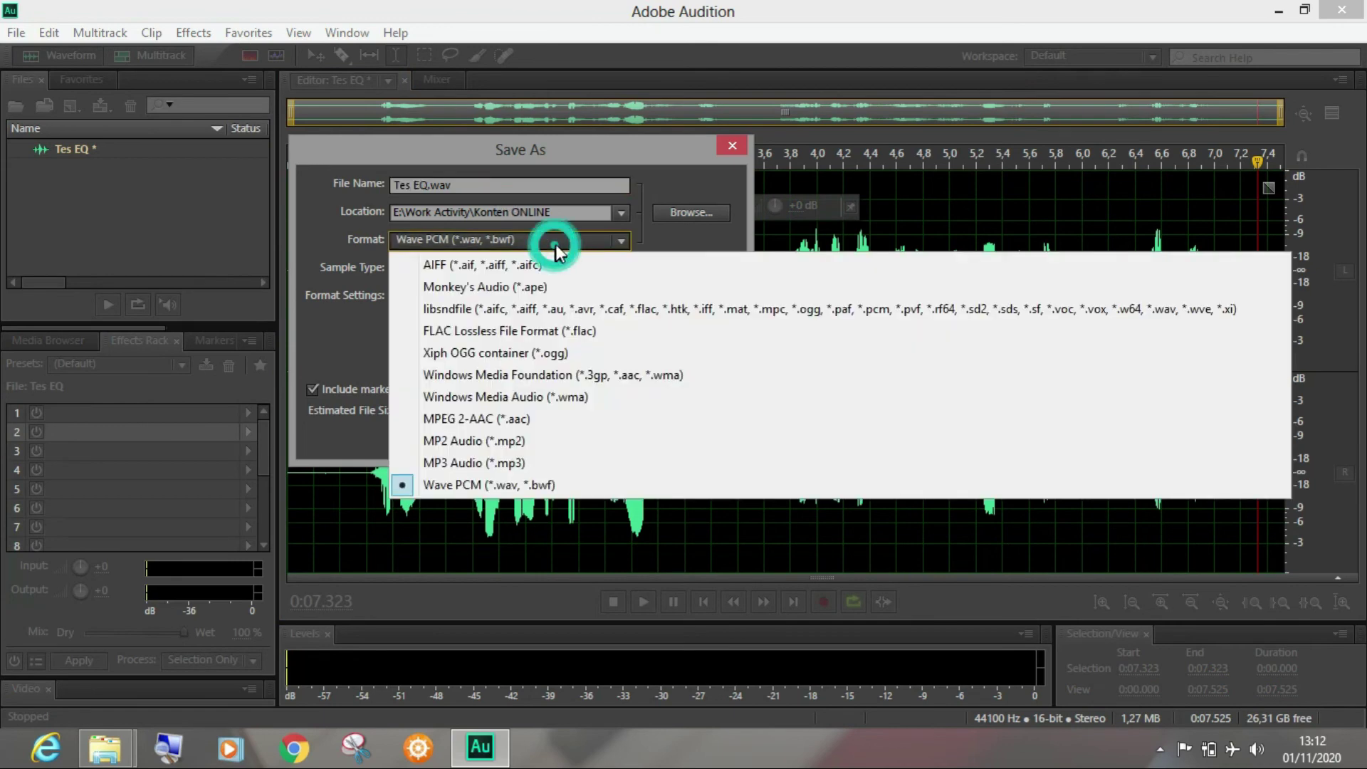
pyautogui.click(515, 486)
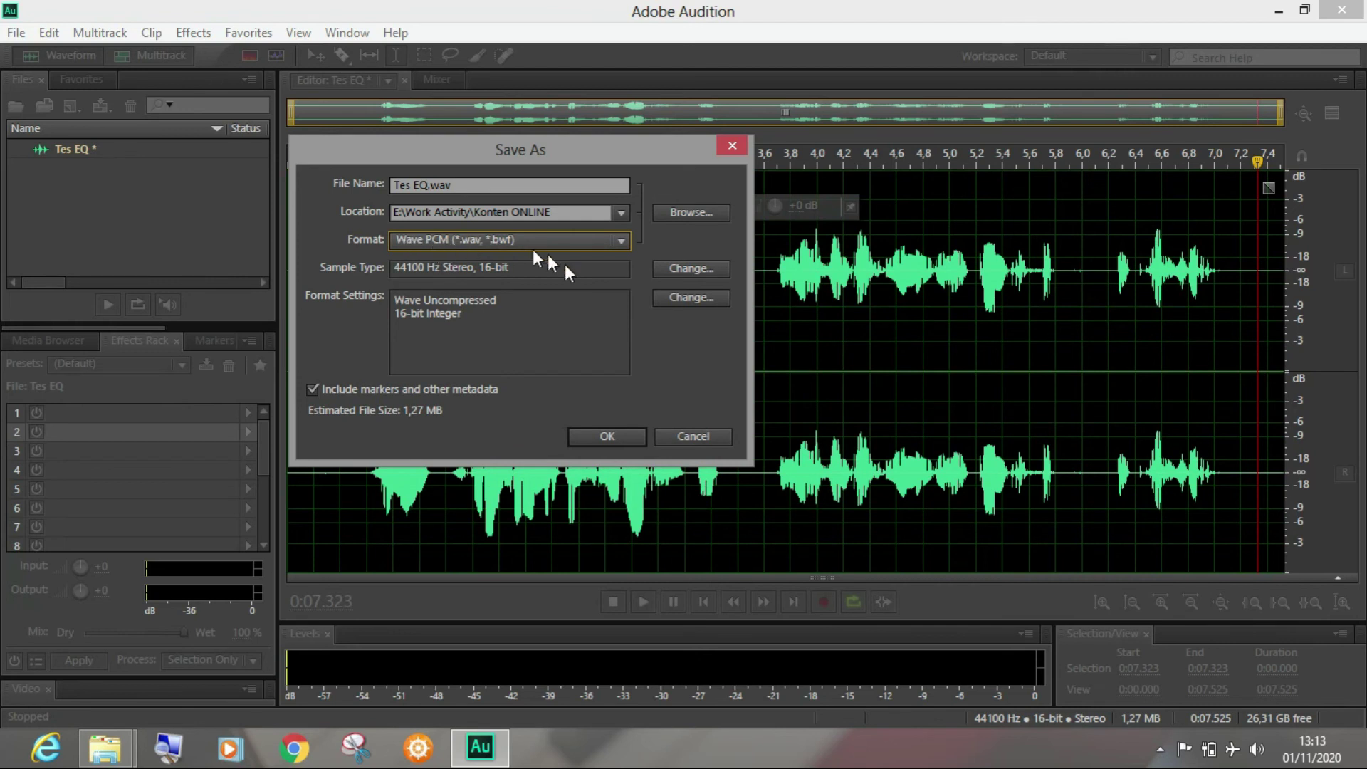
pyautogui.click(693, 437)
pyautogui.click(352, 271)
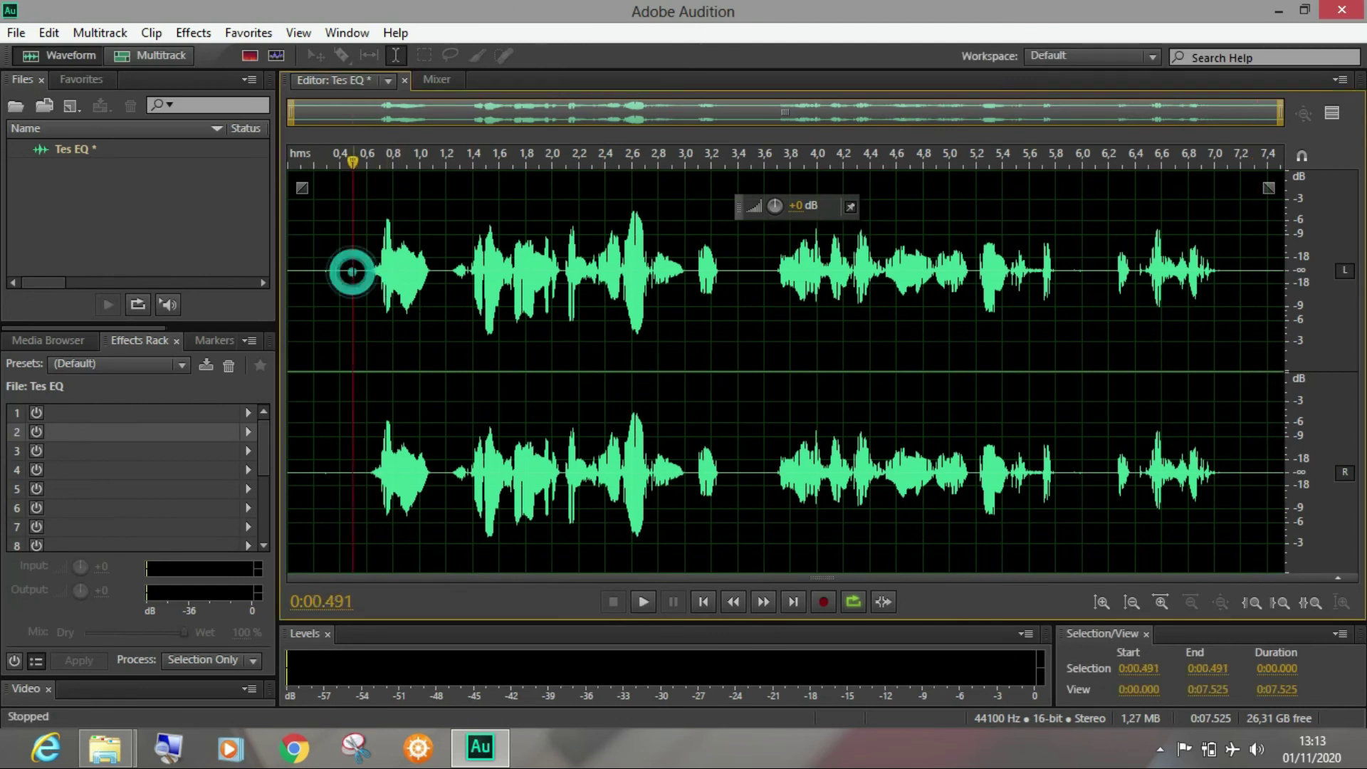